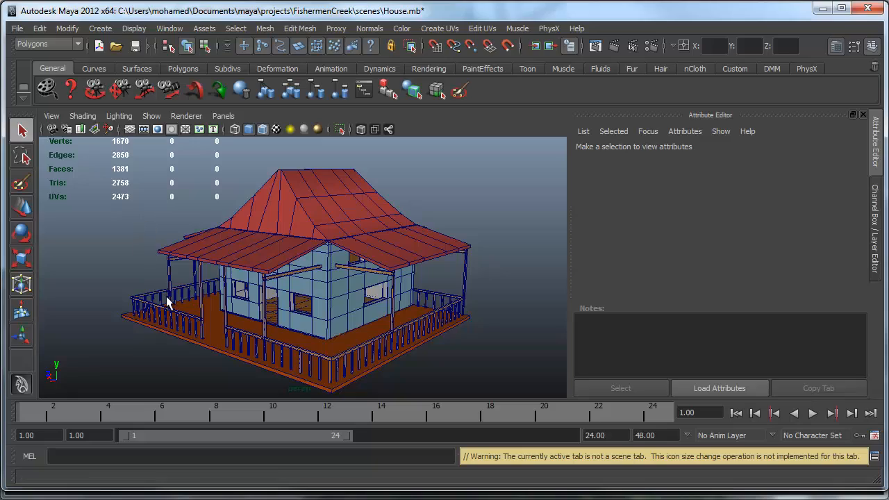
Step: Examine the house model's roof, walls and veranda railing from several angles and distances
left_click_drag(332, 263, 324, 313, "alt")
right_click_drag(324, 313, 385, 277, "alt")
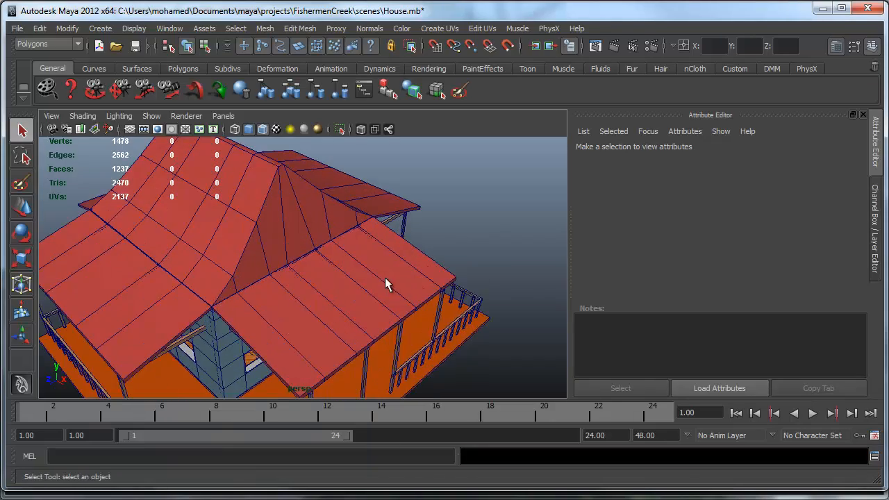
left_click_drag(384, 277, 432, 256, "alt")
right_click_drag(432, 256, 303, 290, "alt")
mouse_move(303, 290)
left_mouse_down("alt")
mouse_move(310, 235)
mouse_move(310, 283)
left_mouse_up("alt")
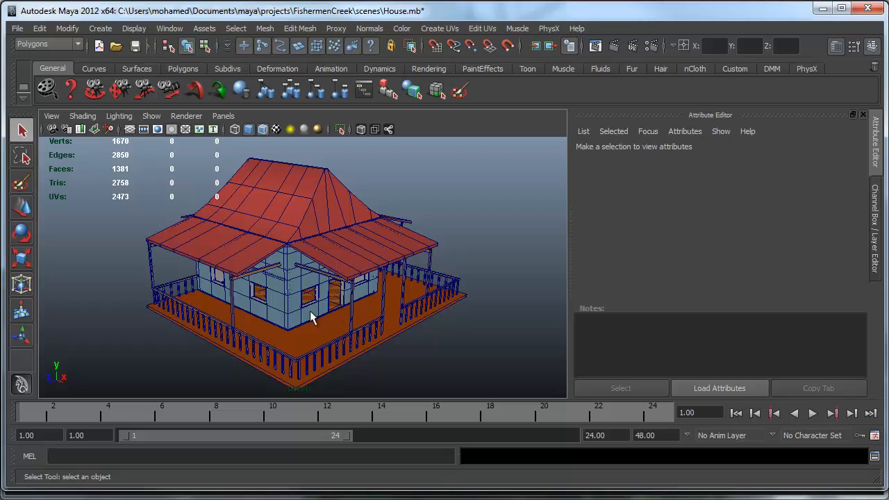
right_click_drag(161, 300, 364, 311, "alt")
middle_click_drag(388, 309, 374, 261, "alt")
left_click_drag(374, 260, 282, 289, "alt")
scroll(312, 292, "up", 5)
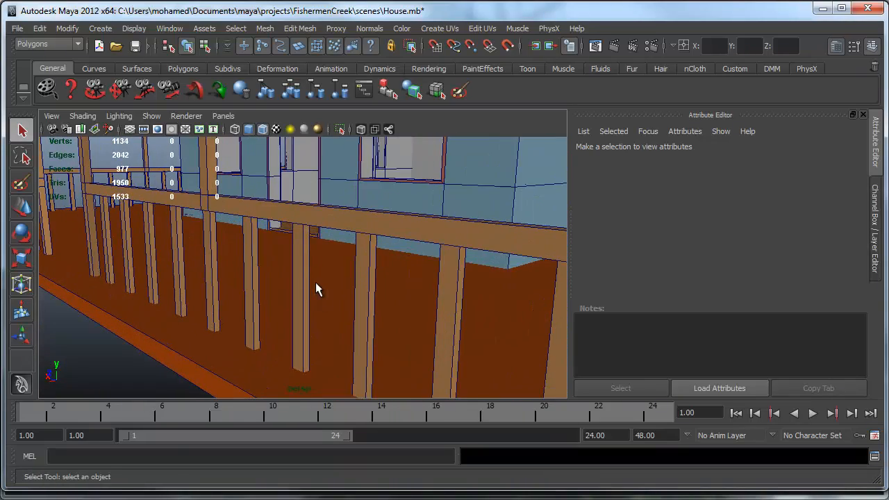
right_click_drag(357, 288, 167, 309, "alt")
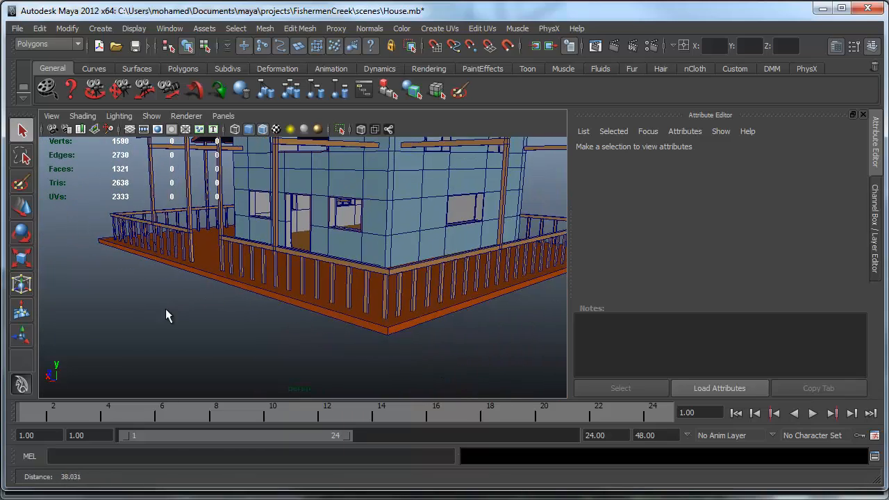
Step: Create a large polygon cube in the empty space in front of the house's veranda railing
left_click_drag(167, 309, 194, 304, "alt")
middle_click_drag(194, 305, 309, 264, "alt")
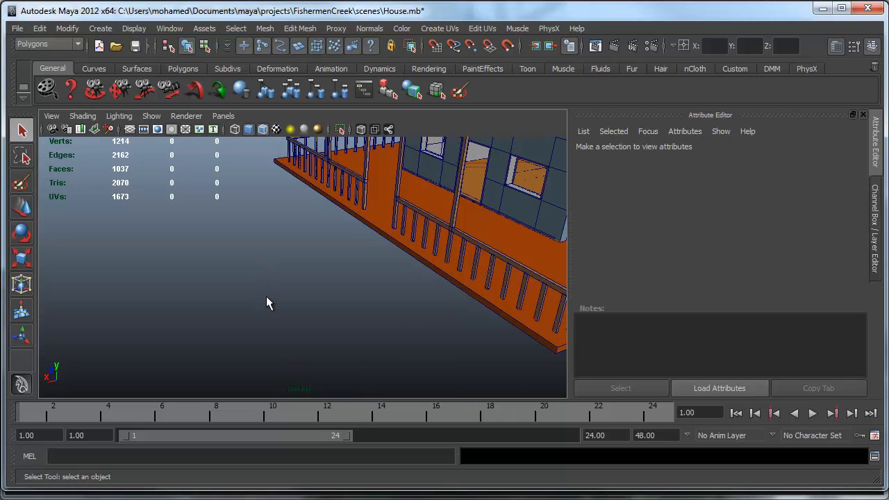
right_click_drag(266, 296, 265, 338, "shift")
left_click_drag(264, 313, 303, 340)
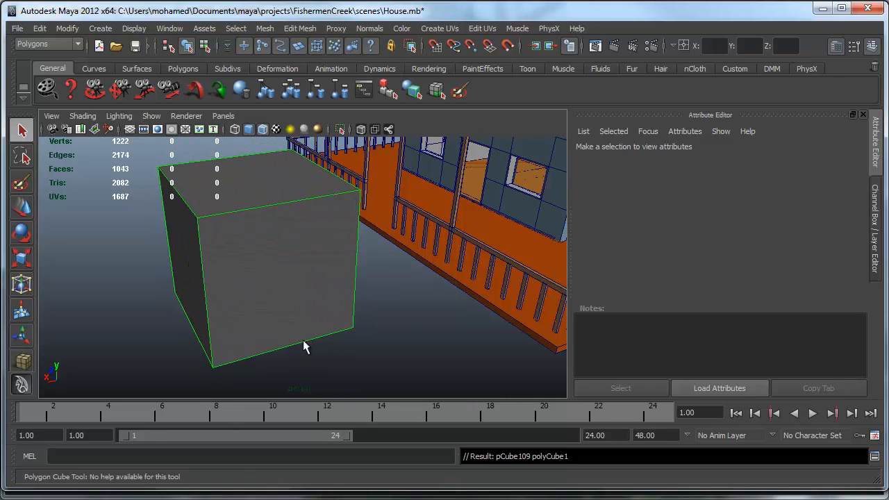
Step: Keep the polygon display options open in a floating window and show the face normals on the new cube
left_click_drag(300, 289, 378, 308, "alt")
right_click_drag(378, 309, 445, 313, "alt")
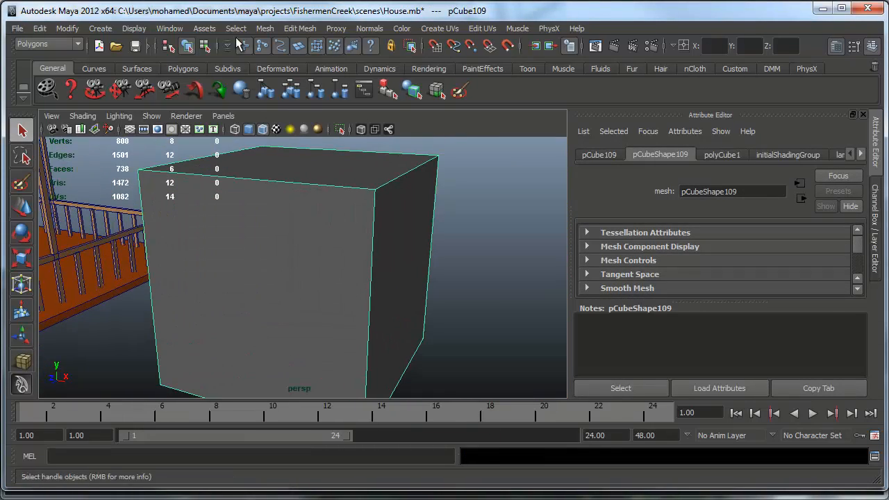
left_click(379, 28)
left_click(134, 29)
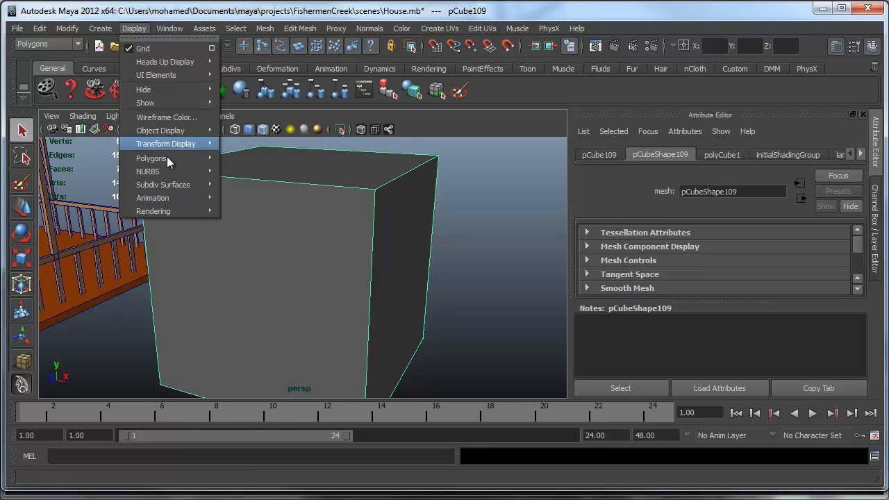
mouse_move(175, 159)
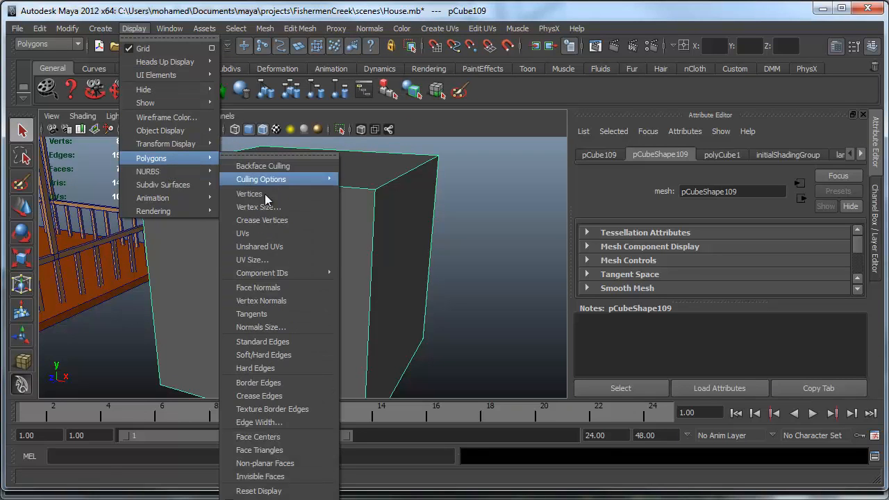
left_click(272, 155)
left_click_drag(271, 144, 752, 35)
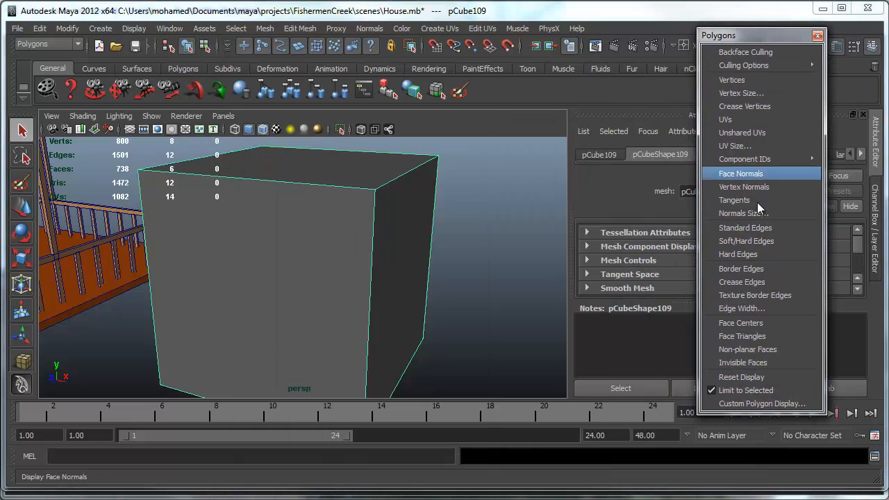
left_click(740, 173)
Step: Examine the direction of the face normals on the cube's outer sides
left_click_drag(330, 271, 343, 239, "alt")
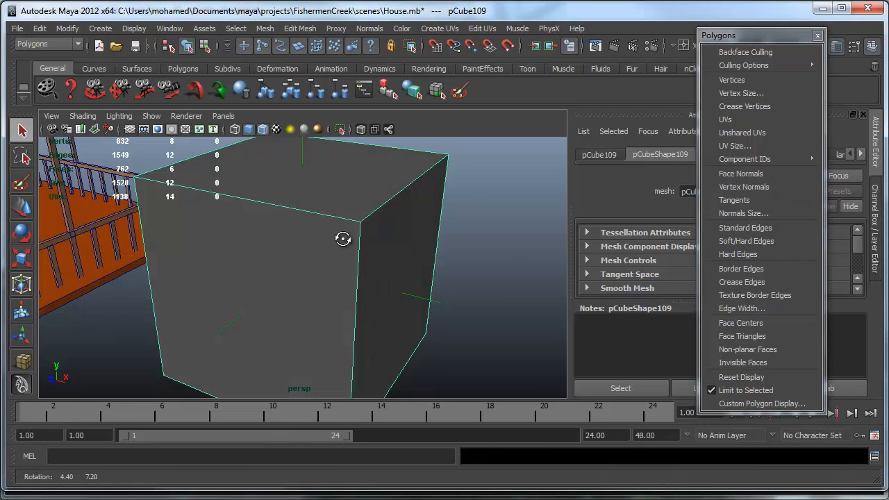
right_click_drag(343, 239, 234, 240, "alt")
left_click_drag(303, 206, 227, 234, "alt")
right_click_drag(226, 233, 456, 299, "alt")
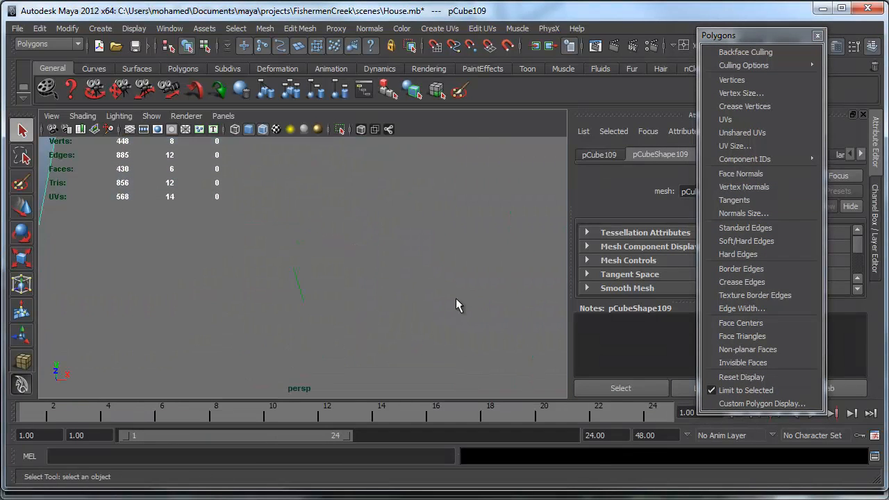
left_click_drag(339, 314, 236, 367, "alt")
right_click_drag(268, 280, 236, 274, "alt")
middle_click_drag(312, 257, 347, 283, "alt")
left_click_drag(300, 273, 333, 207, "alt")
middle_click_drag(328, 205, 324, 261, "alt")
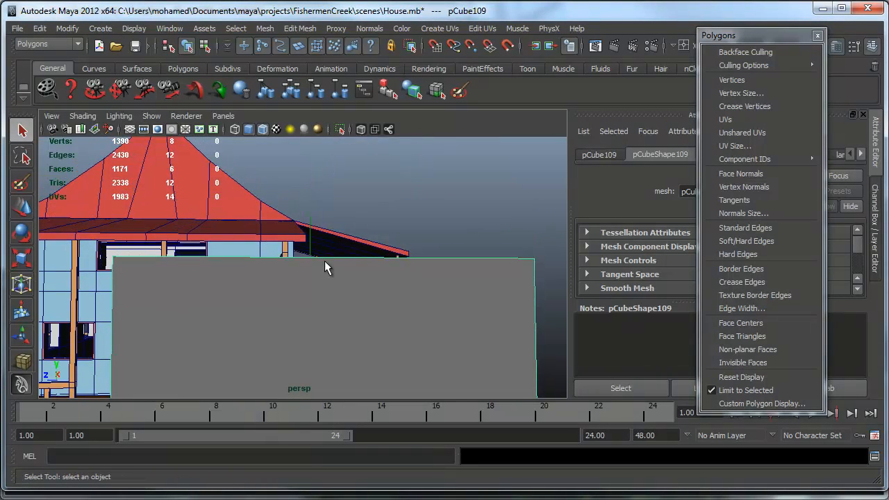
left_click_drag(288, 272, 373, 287, "alt")
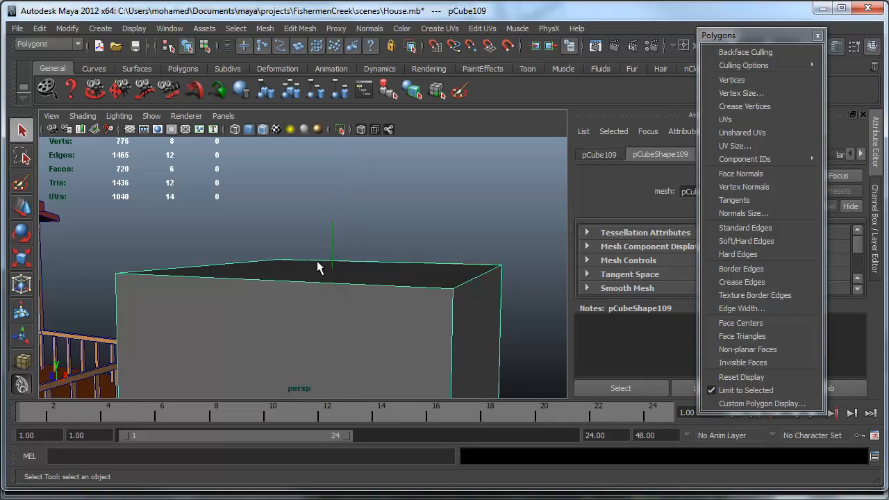
Step: Examine the cube's faces from inside the mesh and compare them with their outward normals from outside
left_click_drag(317, 262, 379, 213, "alt")
right_click_drag(379, 212, 532, 316, "alt")
left_click_drag(532, 316, 375, 206, "alt")
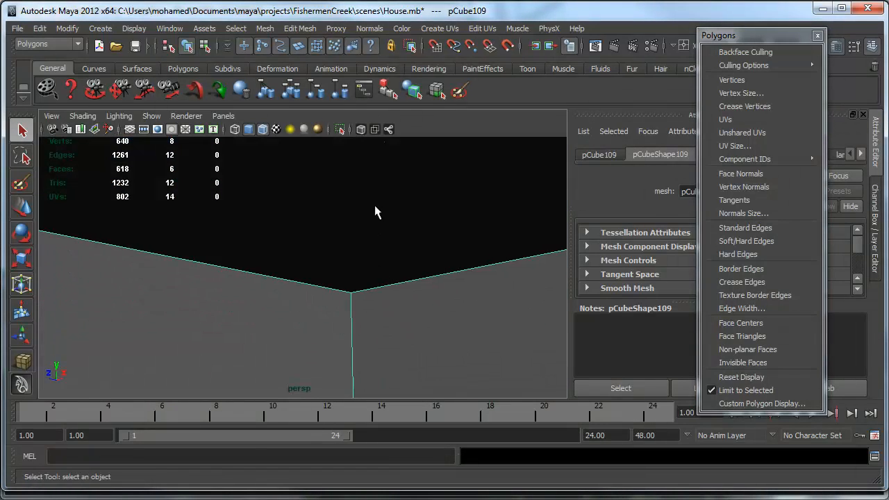
left_click_drag(347, 281, 323, 301, "alt")
middle_click_drag(324, 300, 344, 210, "alt")
left_click_drag(261, 273, 225, 297, "alt")
middle_click_drag(233, 276, 354, 202, "alt")
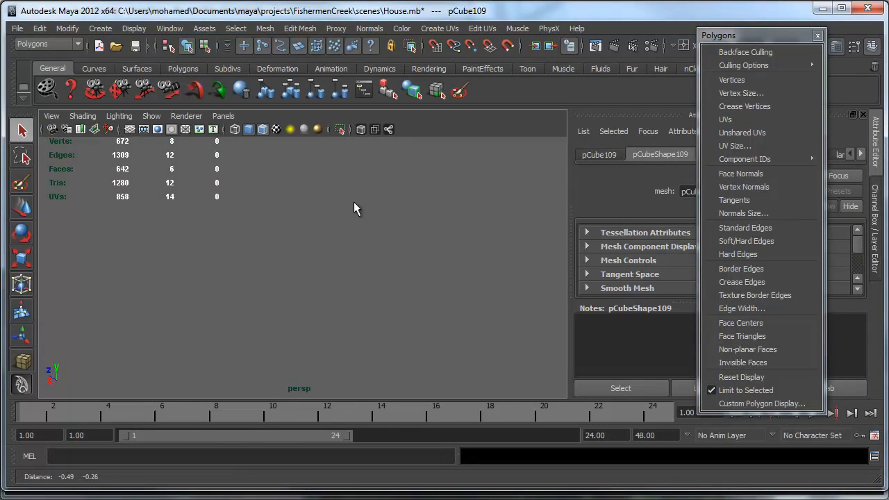
left_click_drag(354, 209, 27, 249, "alt")
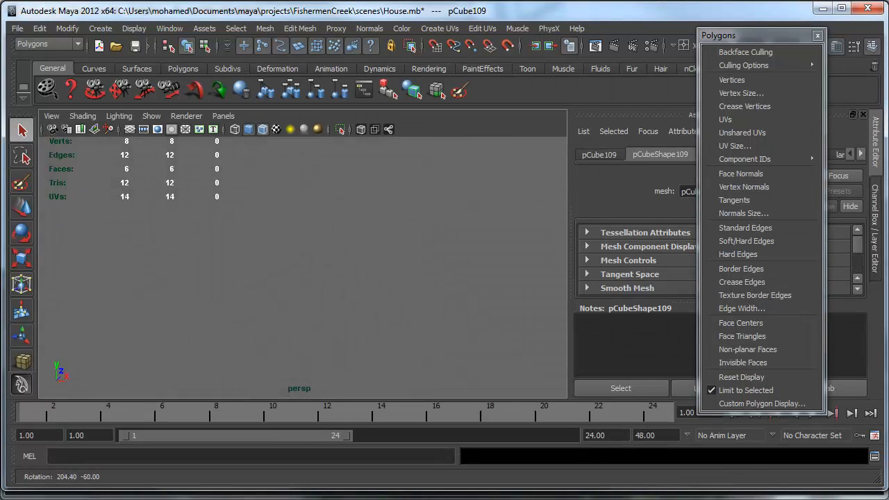
left_click_drag(12, 134, 322, 404, "alt")
scroll(396, 214, "down", 5)
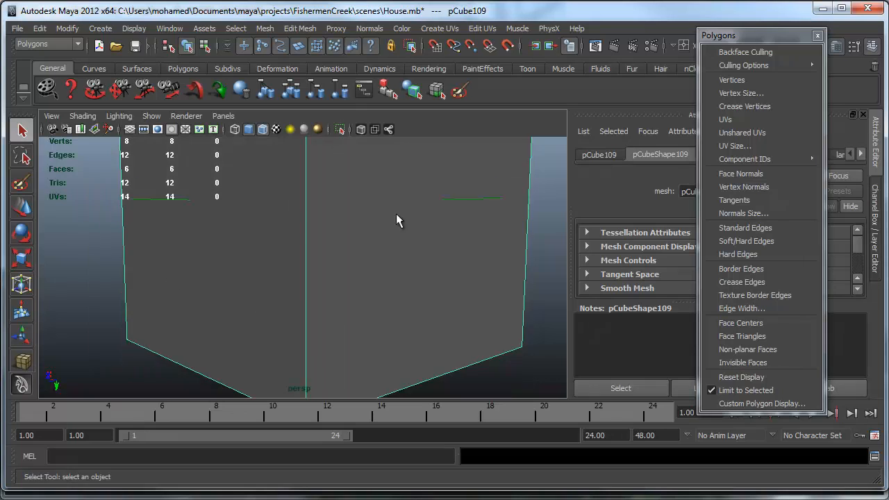
scroll(396, 215, "down", 3)
left_click_drag(389, 228, 331, 268, "alt")
left_click_drag(209, 222, 354, 316, "alt")
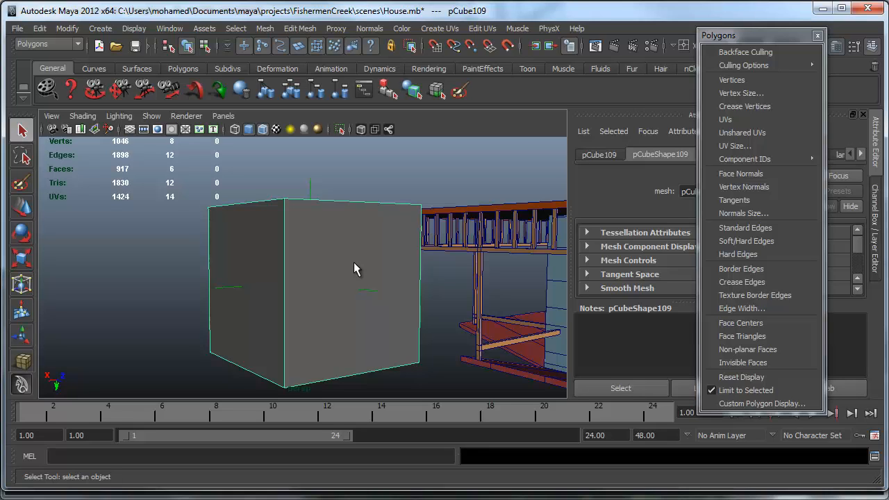
left_click_drag(313, 226, 368, 297, "alt")
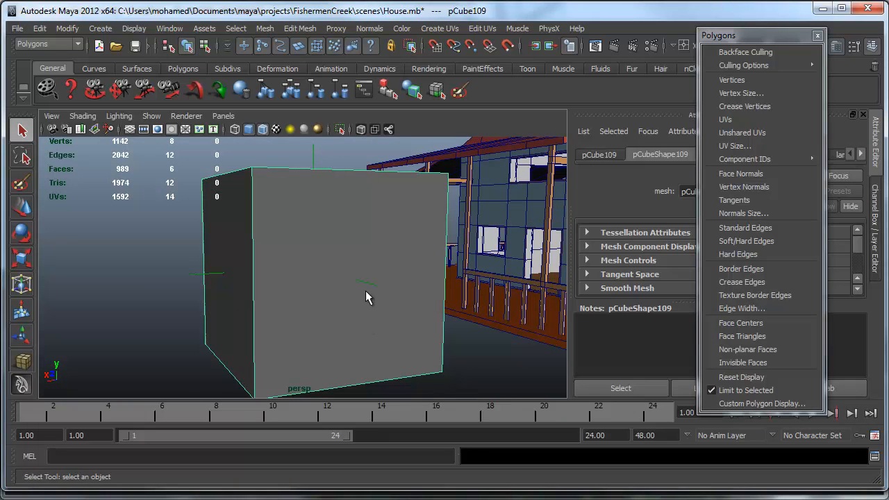
Step: Reverse the normal of the cube's large front side face and deselect the face
right_click_drag(366, 290, 359, 268)
left_click(359, 268)
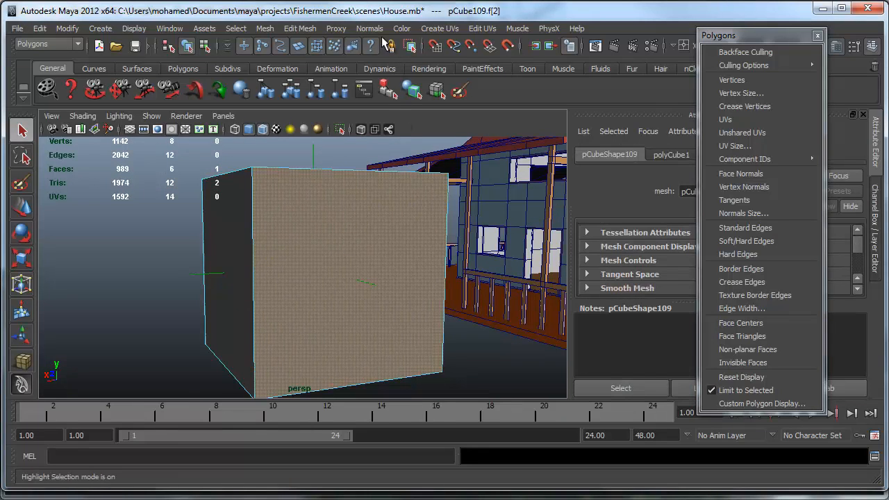
left_click(369, 28)
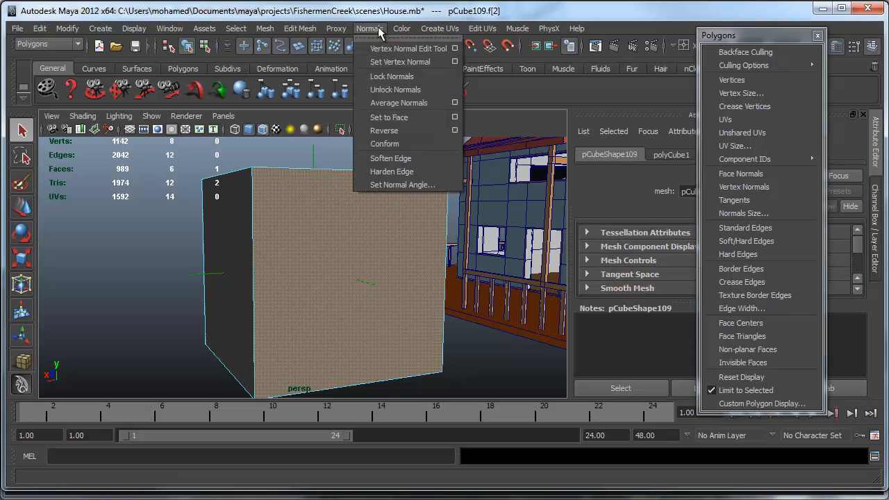
left_click(402, 132)
left_click(105, 342)
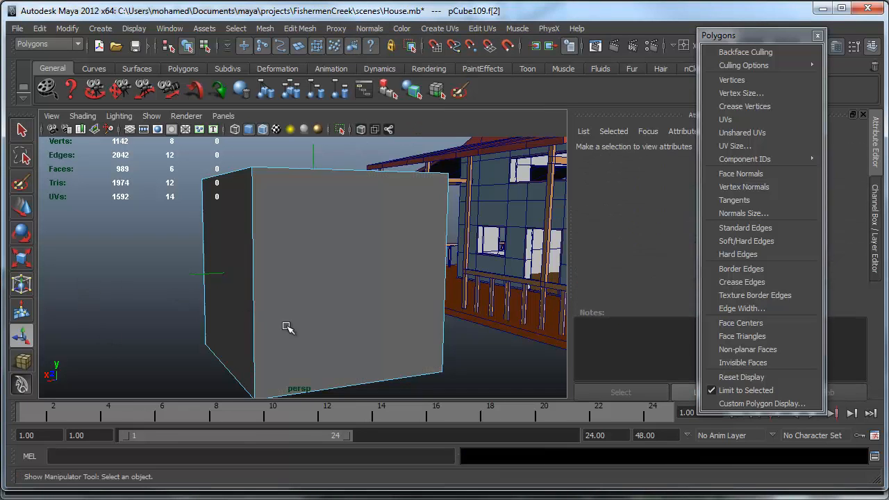
Step: Select the cube and compare its reversed face with the adjacent outward-facing faces
left_click_drag(288, 327, 324, 301, "alt")
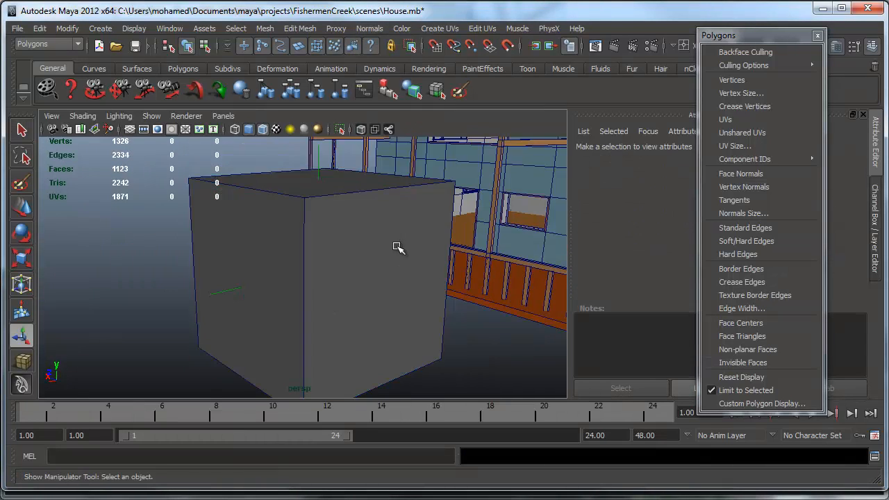
left_click(232, 225)
left_click_drag(232, 224, 264, 213, "alt")
left_click_drag(186, 314, 434, 246, "alt")
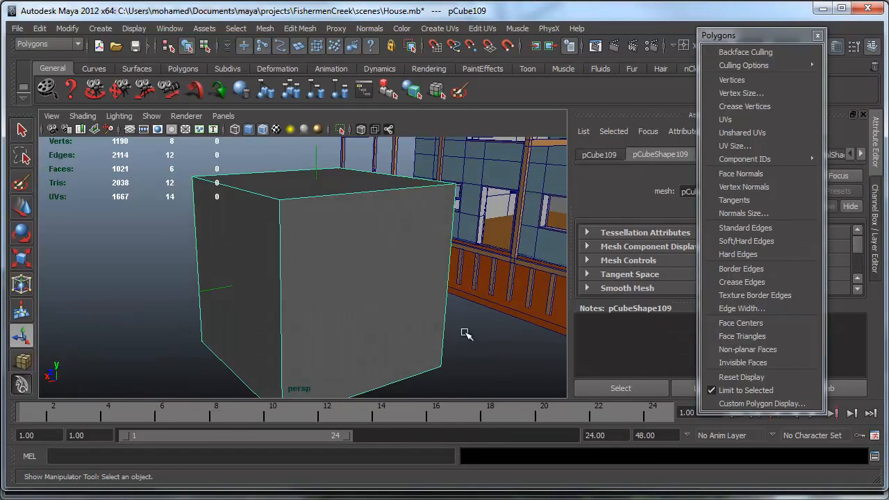
middle_click_drag(415, 280, 387, 250, "alt")
right_click_drag(371, 283, 348, 308, "alt")
left_click(388, 345)
left_click(301, 220)
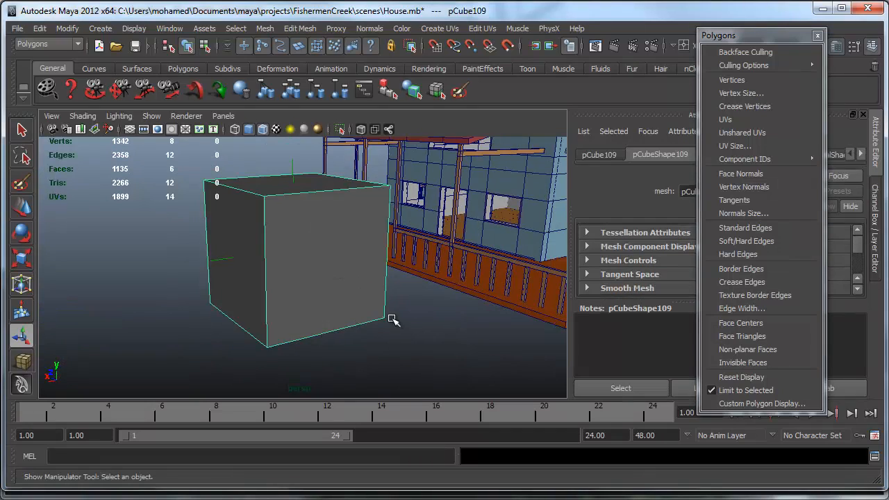
left_click_drag(329, 298, 397, 332, "alt")
right_click_drag(313, 312, 240, 286, "alt")
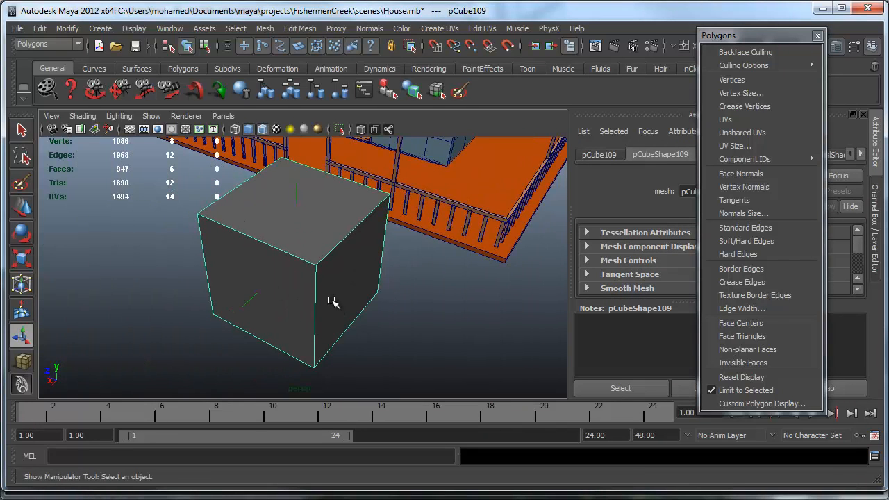
Step: Examine the reversed face's normal from inside the cube, and frame the whole cube in view
right_click_drag(255, 298, 416, 281, "alt")
left_click_drag(275, 301, 323, 258, "alt")
middle_click_drag(271, 230, 272, 327, "alt")
key("alt+h")
left_click_drag(272, 327, 330, 327, "alt")
right_click_drag(243, 319, 574, 355, "alt")
left_click_drag(467, 349, 330, 223, "alt")
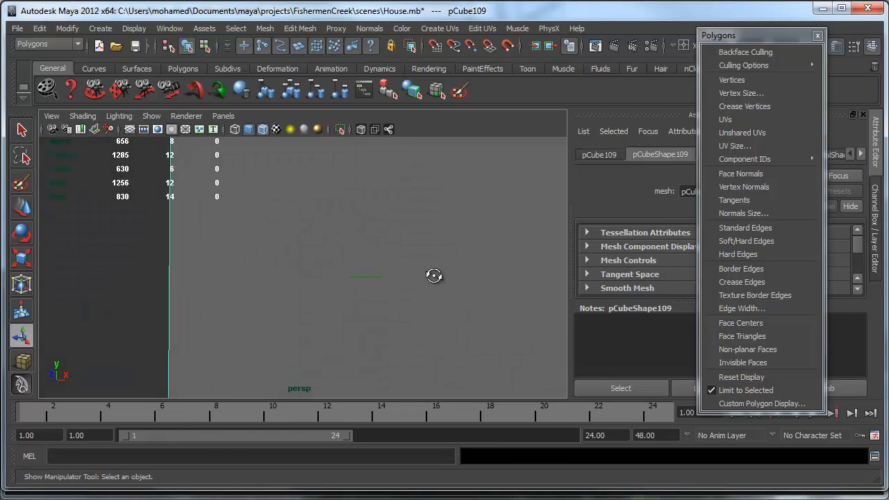
left_click_drag(435, 276, 202, 312, "alt")
right_click_drag(201, 311, 104, 303, "alt")
key("f")
left_click_drag(316, 271, 347, 234, "alt")
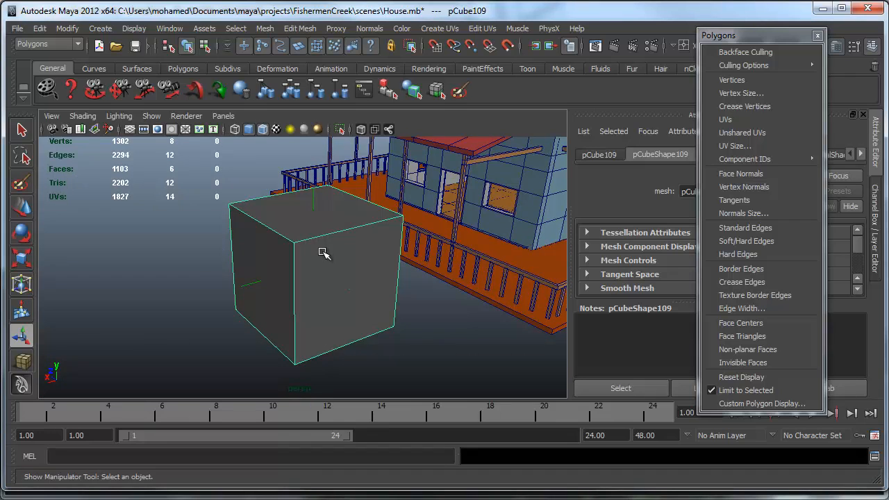
Step: Review the export options and available file types for exporting the selected cube, and cancel the export
left_click(18, 29)
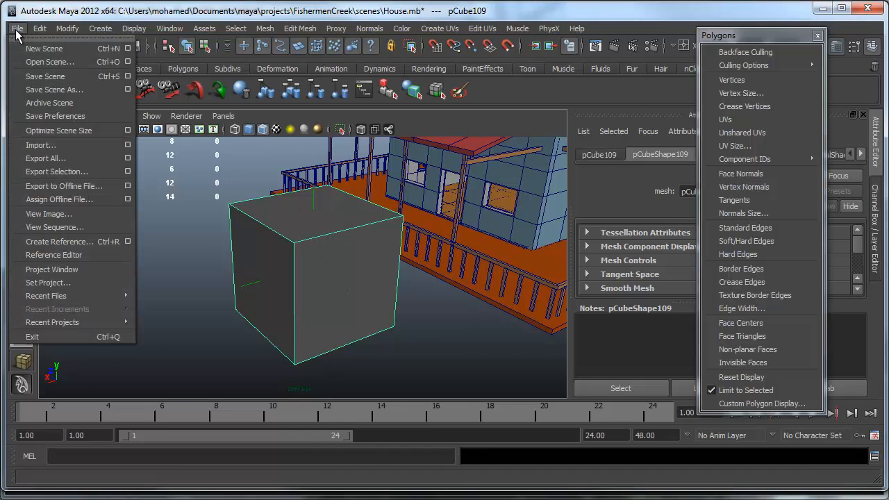
left_click(67, 170)
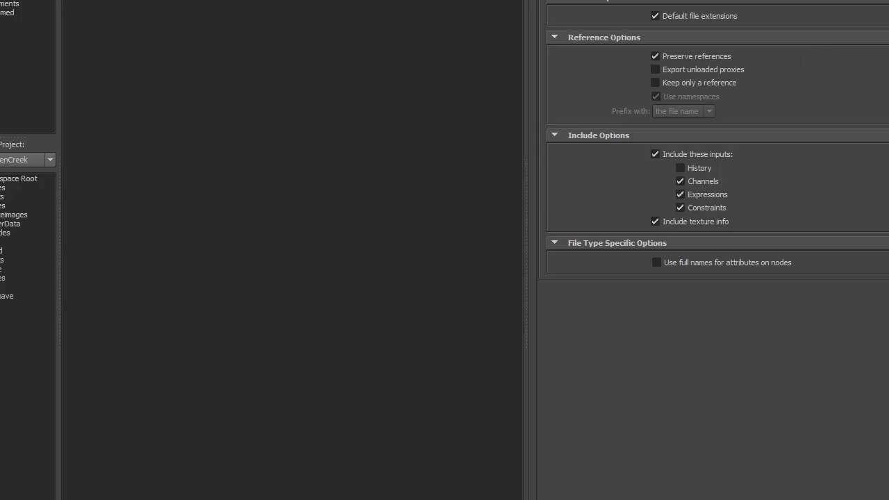
left_click_drag(0, 0, 132, 200)
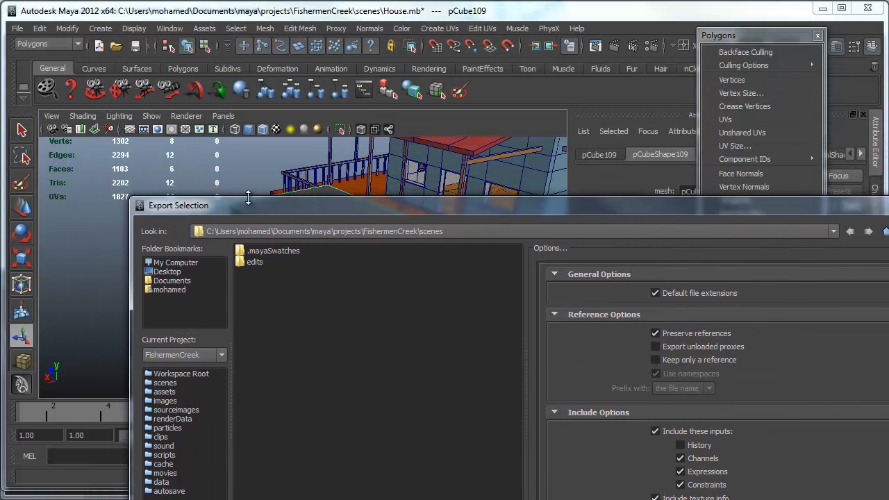
left_click_drag(267, 199, 180, 47)
scroll(746, 289, "down", 1)
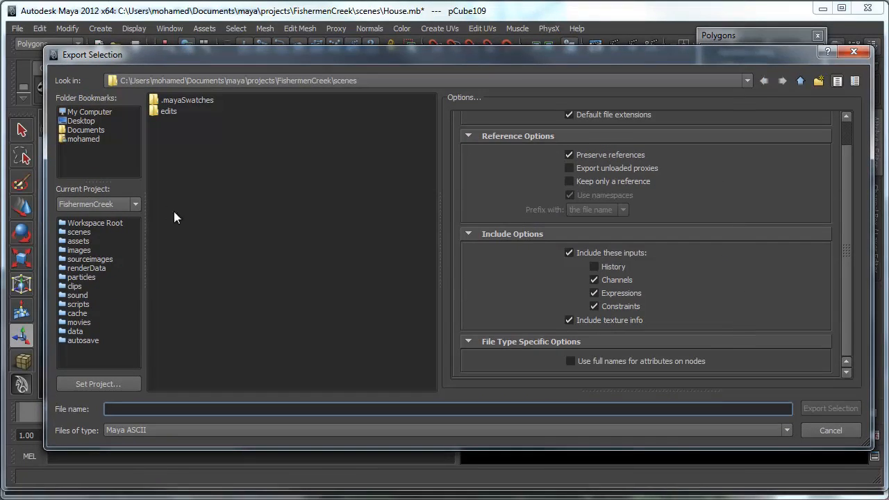
left_click(192, 431)
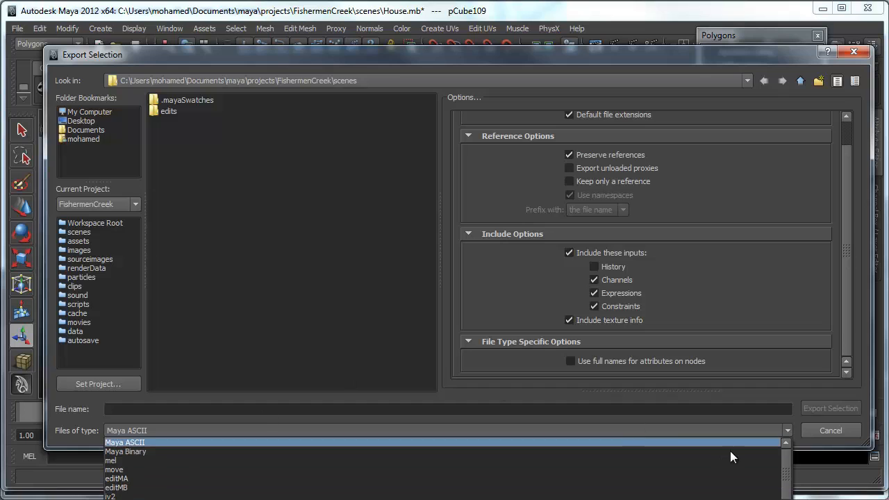
left_click(821, 431)
left_click(821, 430)
Step: Load the fbxmaya.mll plug-in to enable FBX export, and close the Plug-in Manager
left_click(169, 28)
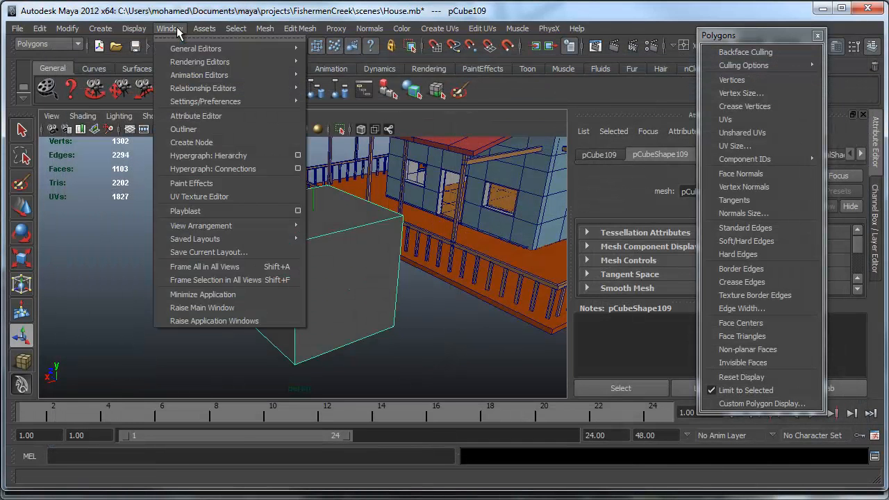
mouse_move(230, 59)
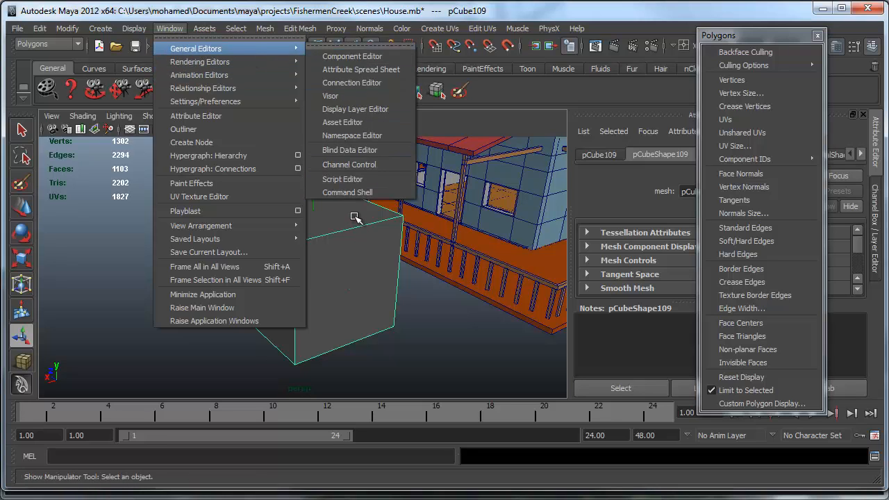
mouse_move(233, 100)
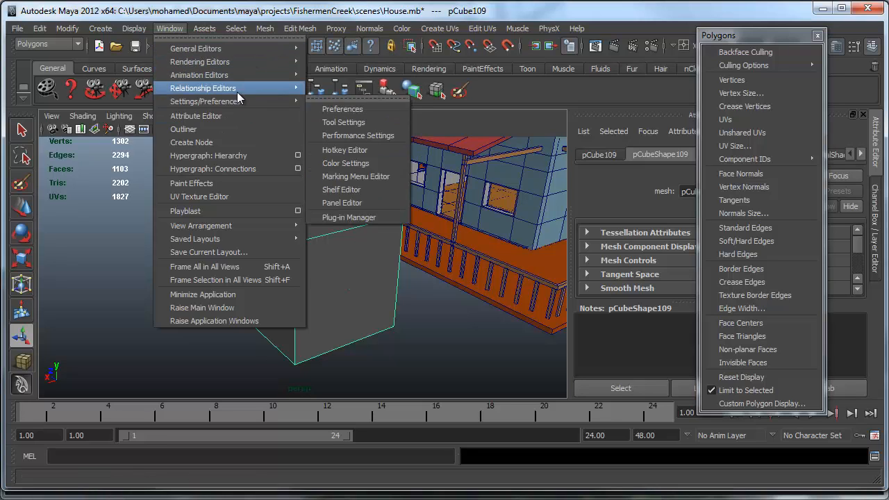
left_click(348, 218)
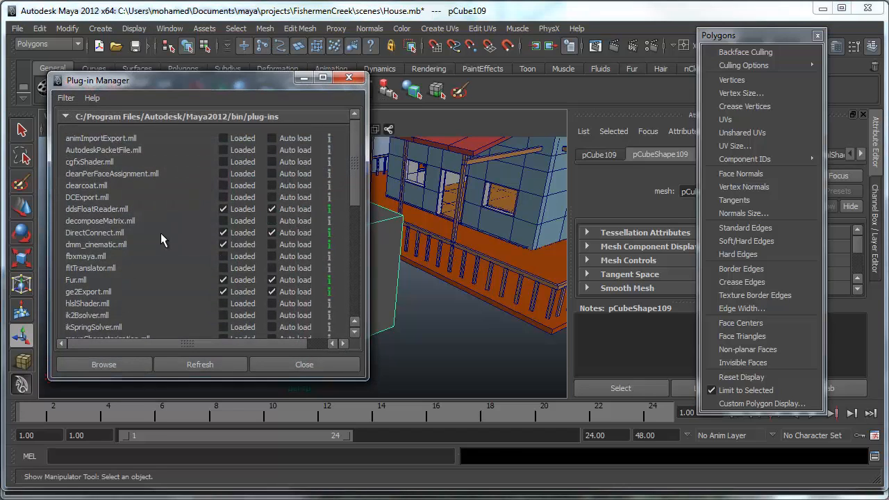
left_click(234, 258)
left_click(353, 79)
Step: Set up an export of the selected cube as FBX export with the file name TestingBox.fbx in the scenes folder
left_click(67, 29)
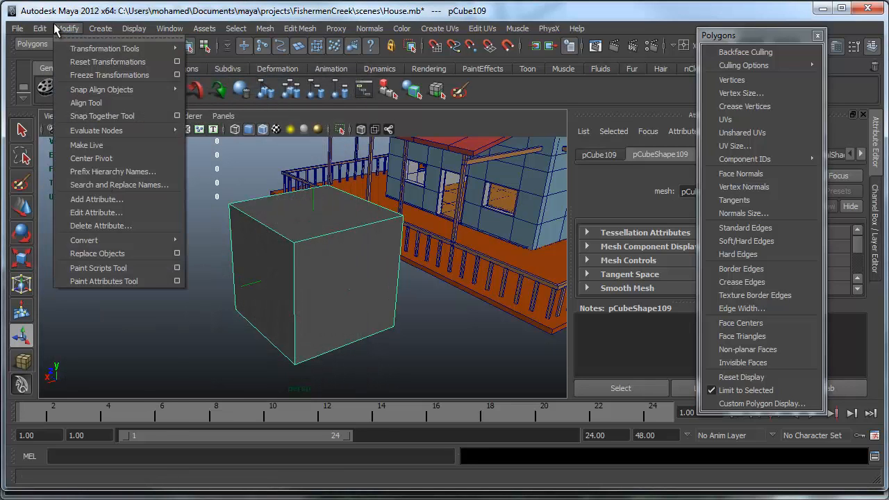
mouse_move(17, 29)
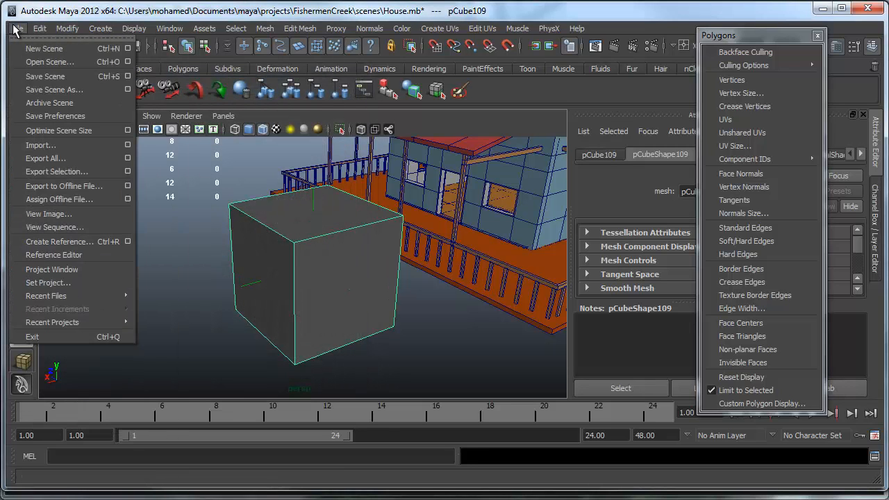
left_click(67, 171)
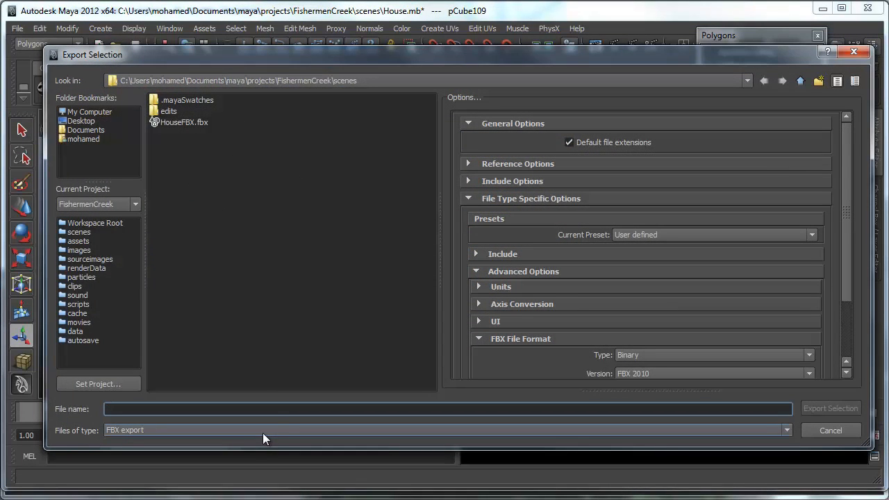
left_click(180, 122)
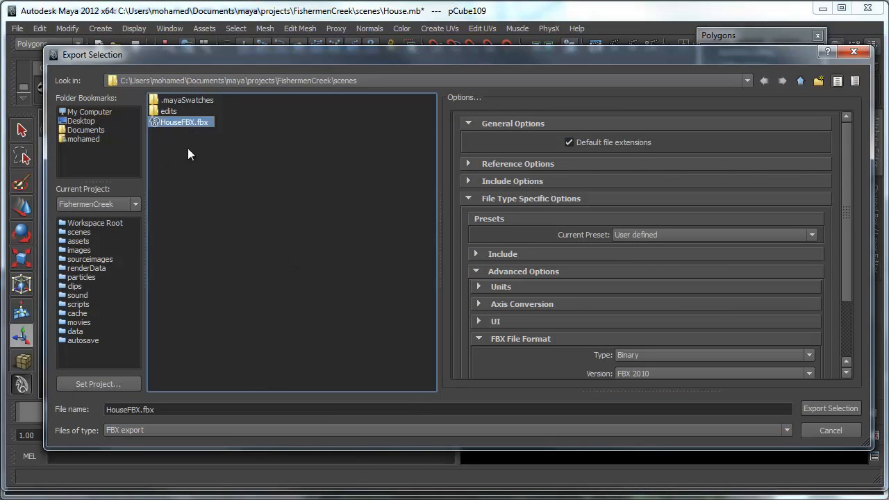
left_click(181, 428)
left_click(148, 430)
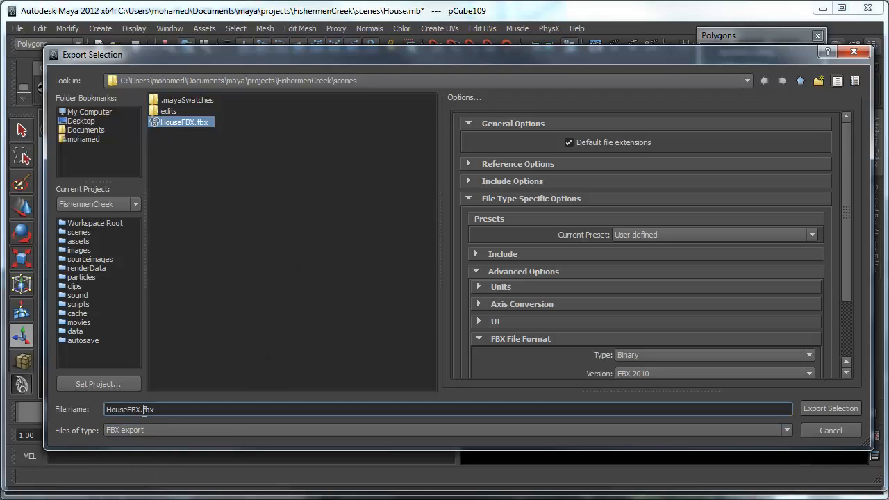
type("Box")
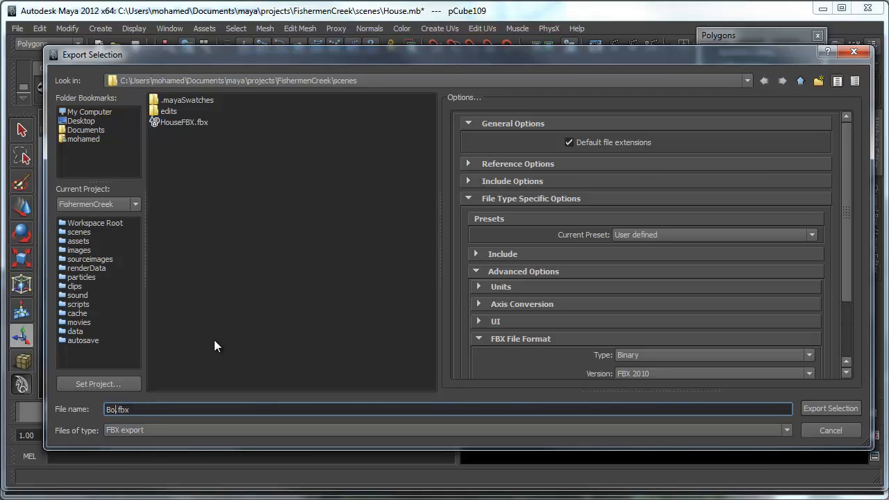
key("Home")
type("Testing")
Step: Reveal the FBX unit conversion settings, export the cube with Centimeters as file units, and reselect the cube
scroll(578, 267, "down", 3)
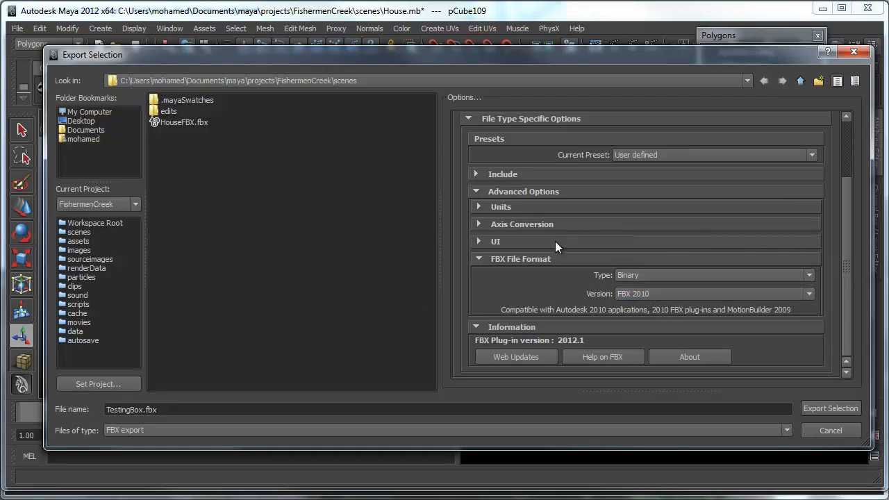
left_click(549, 208)
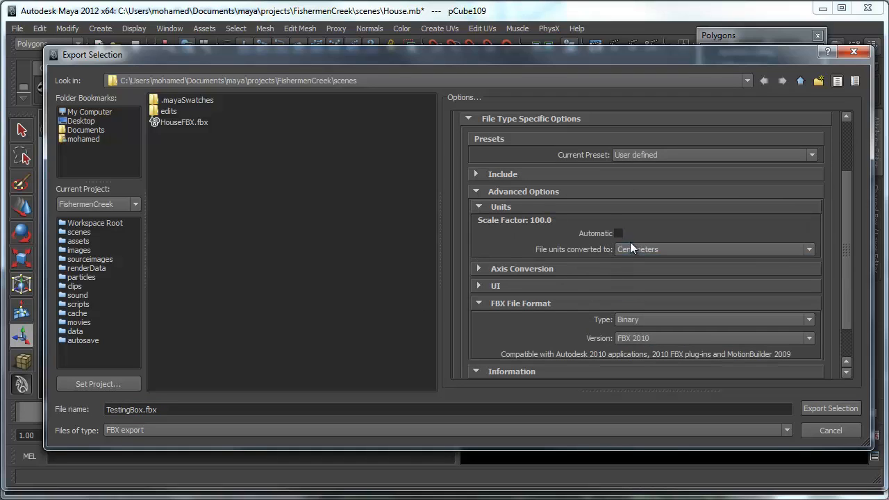
left_click(835, 408)
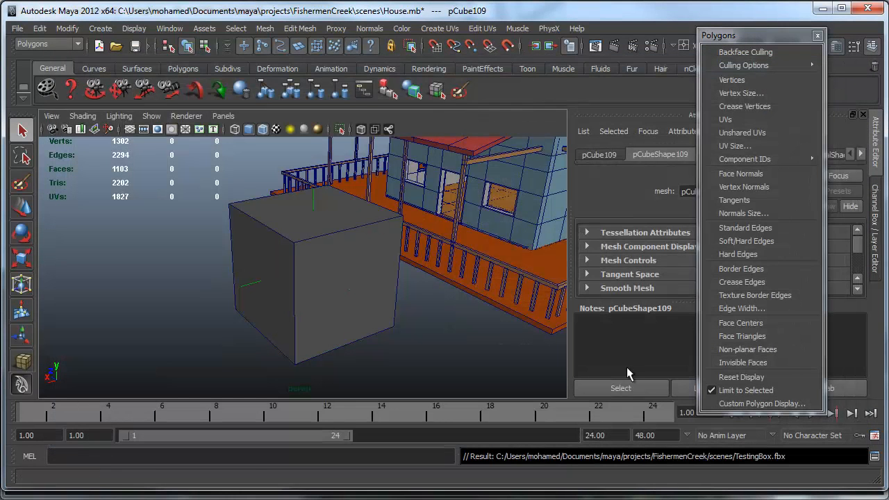
left_click(324, 258)
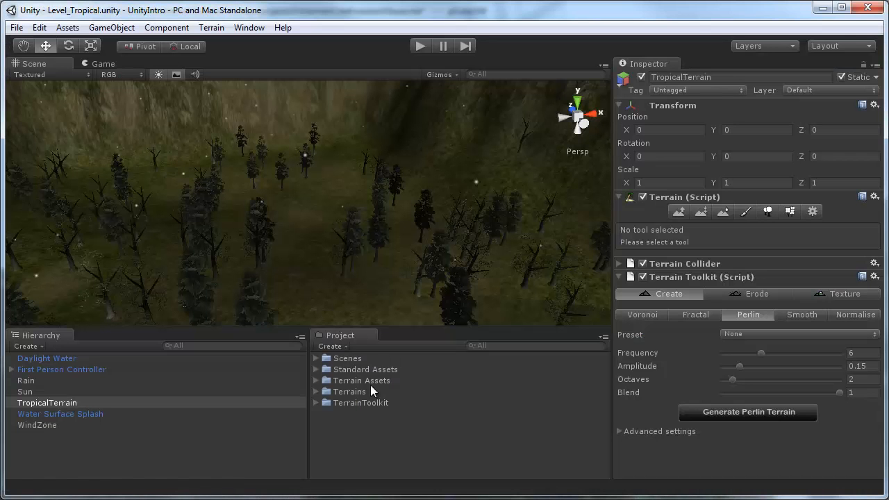
Step: Switch to Unity and create a project folder named FBX
left_click(347, 346)
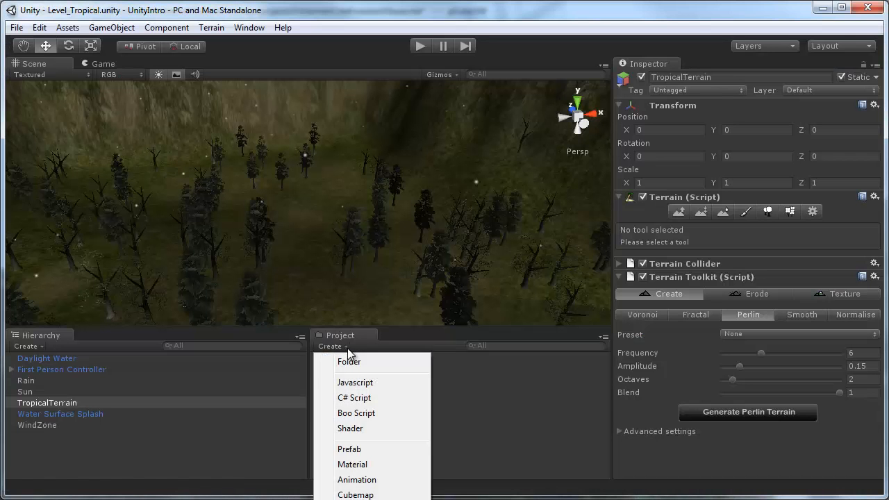
left_click(348, 361)
type("FBX")
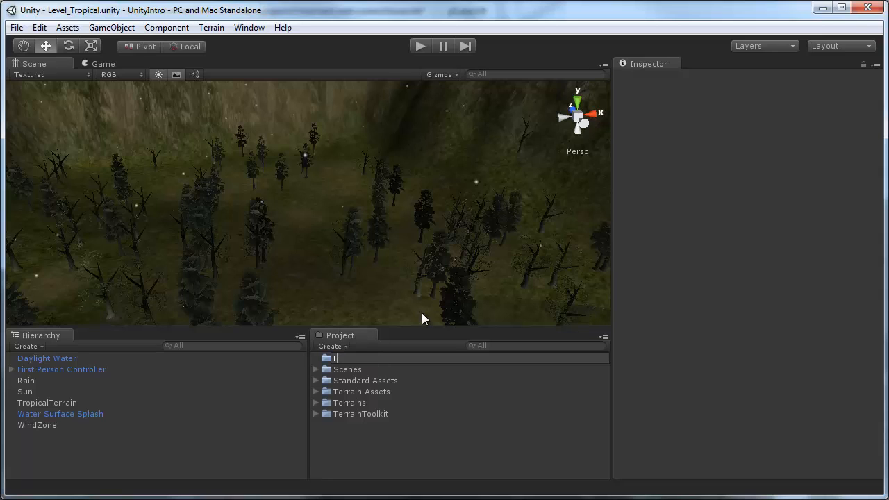
key("Return")
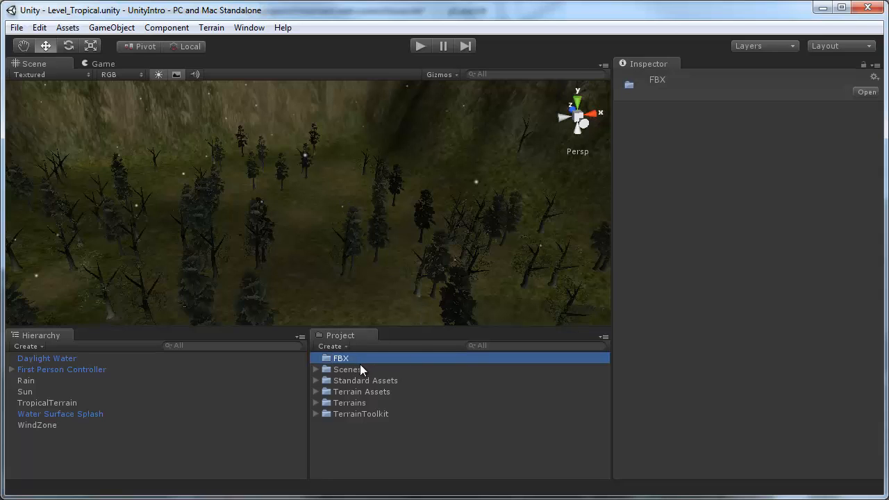
Step: Import the exported TestingBox.fbx into the FBX project folder and expand the folder to show its contents
left_click(416, 445)
left_click(364, 360)
left_click_drag(0, 273, 302, 309)
left_click(317, 359)
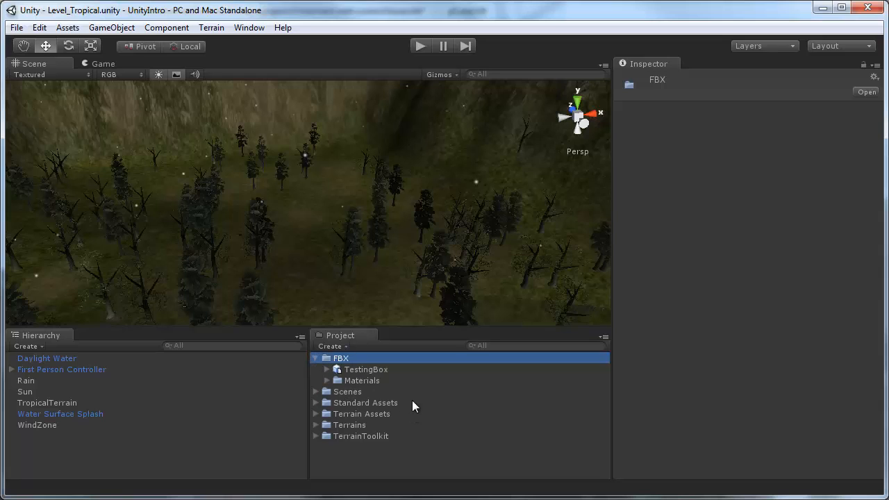
Step: Inspect the imported lambert1 material and the import settings of the TestingBox model
left_click(371, 381)
left_click(329, 381)
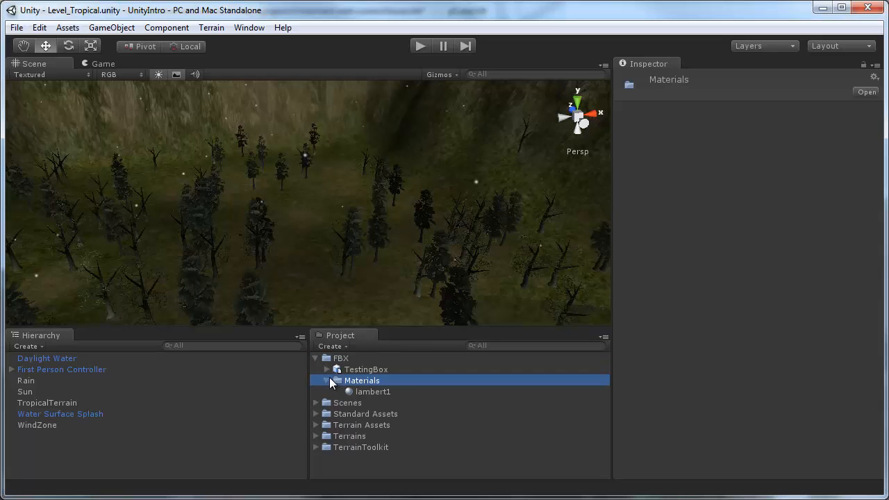
left_click(368, 392)
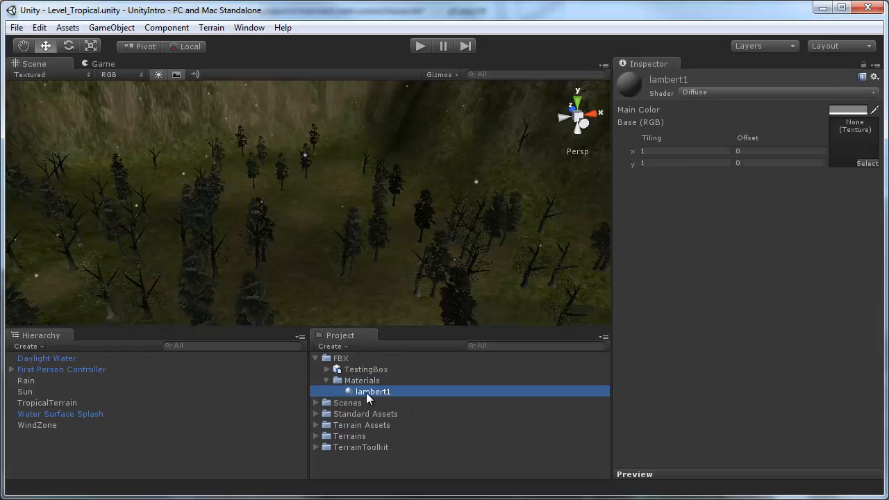
left_click(327, 381)
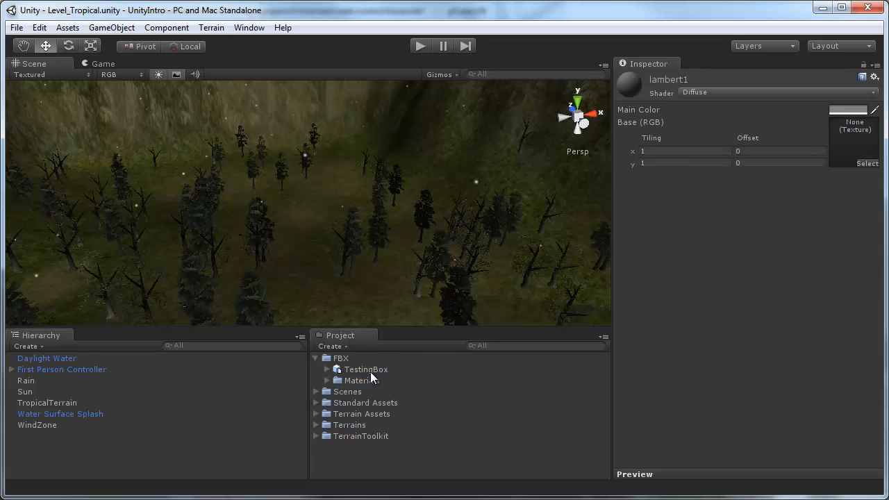
left_click(368, 370)
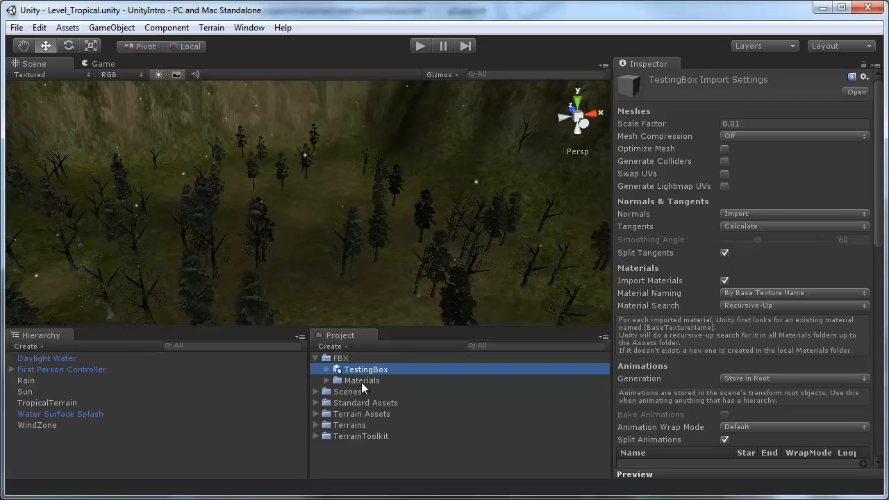
Step: Place the TestingBox model in the clearing between the trees and raise it to a Y position of about 34.46
right_click_drag(182, 199, 430, 241)
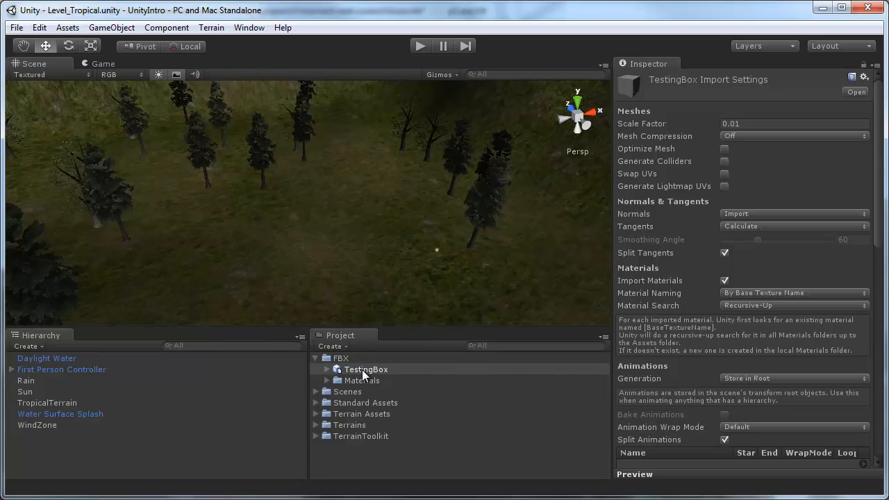
left_click_drag(362, 370, 355, 295)
left_click_drag(344, 239, 344, 239)
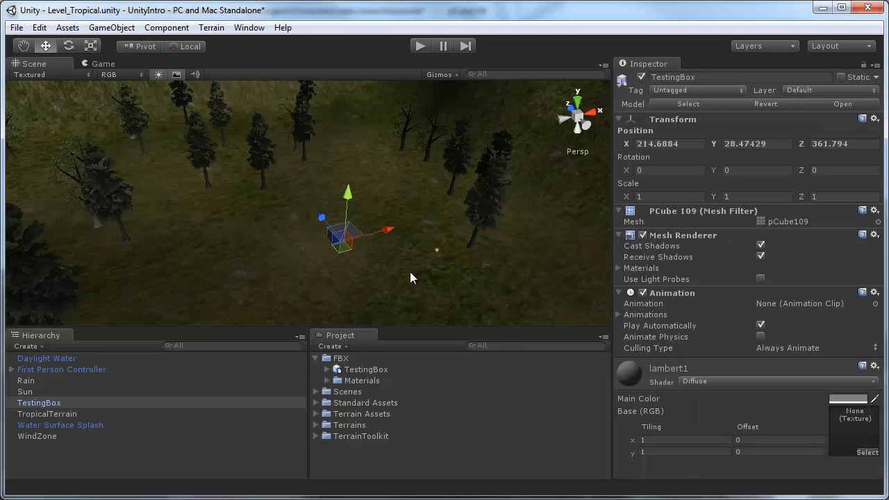
left_click_drag(348, 199, 345, 171)
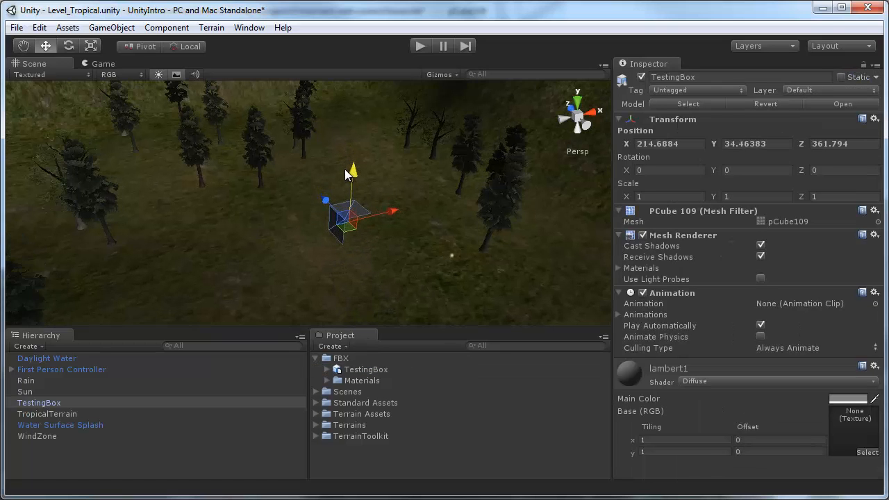
Step: Frame the placed box, deselect it, and examine its faces from several sides
key("f")
left_click_drag(482, 238, 362, 121, "alt")
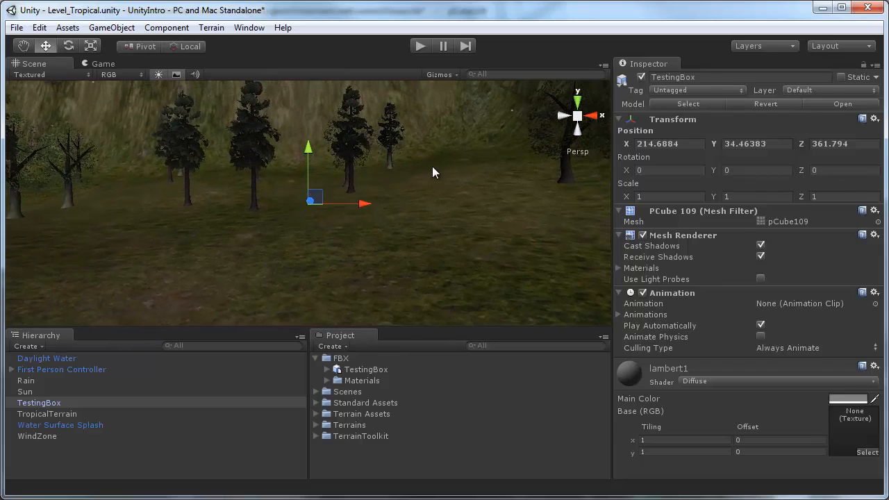
left_click(428, 168)
left_click_drag(285, 222, 318, 166, "alt")
right_click_drag(318, 166, 311, 225, "alt")
left_click_drag(311, 225, 261, 224, "alt")
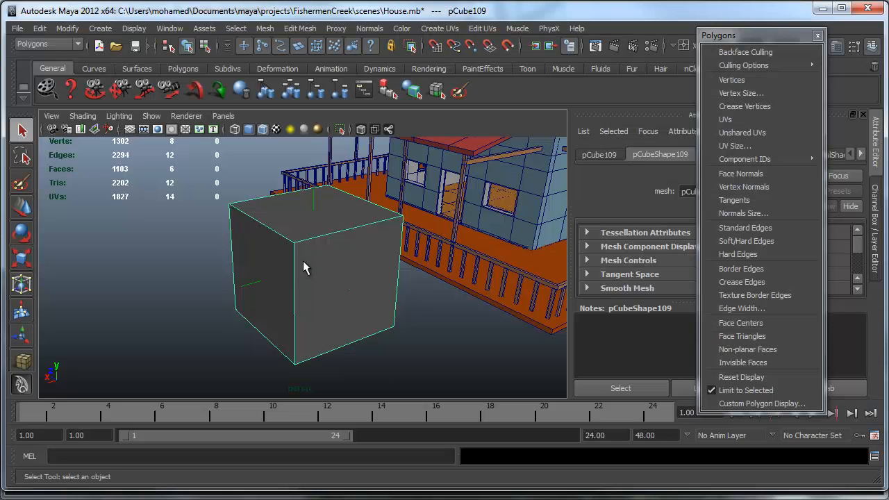
Step: Examine the original cube's faces in Maya and compare them with the imported box in Unity from the same sides
left_click_drag(304, 264, 350, 329, "alt")
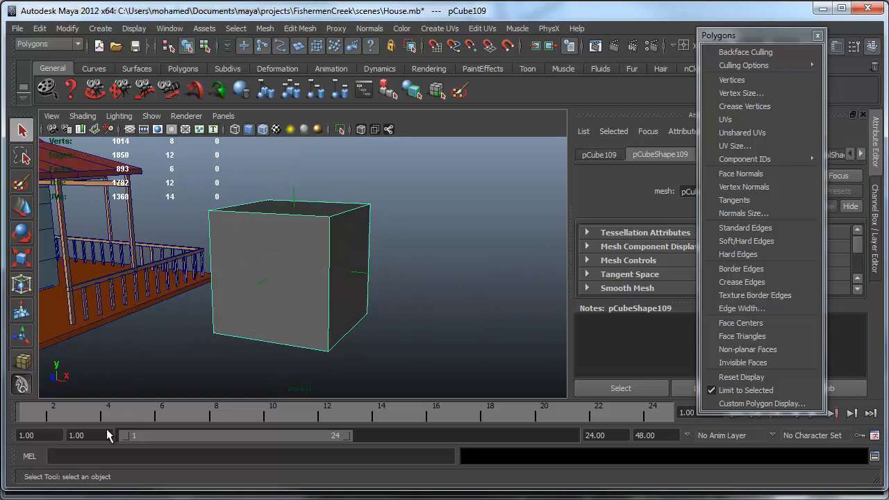
left_click_drag(443, 272, 336, 274, "alt")
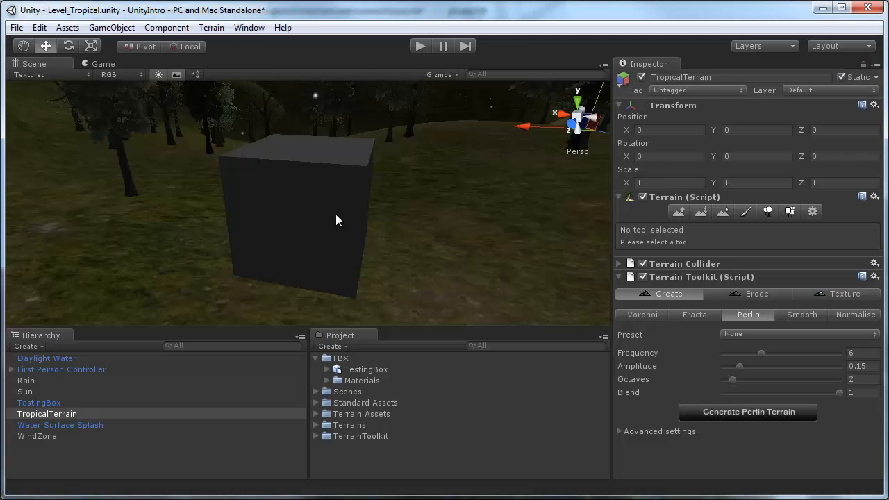
left_click_drag(335, 215, 78, 165, "alt")
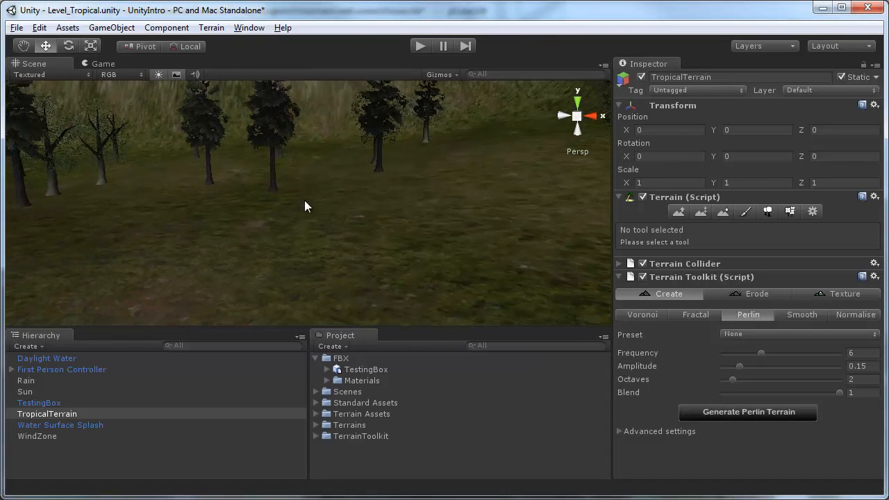
left_click_drag(334, 221, 372, 181, "alt")
left_click_drag(263, 219, 310, 200, "alt")
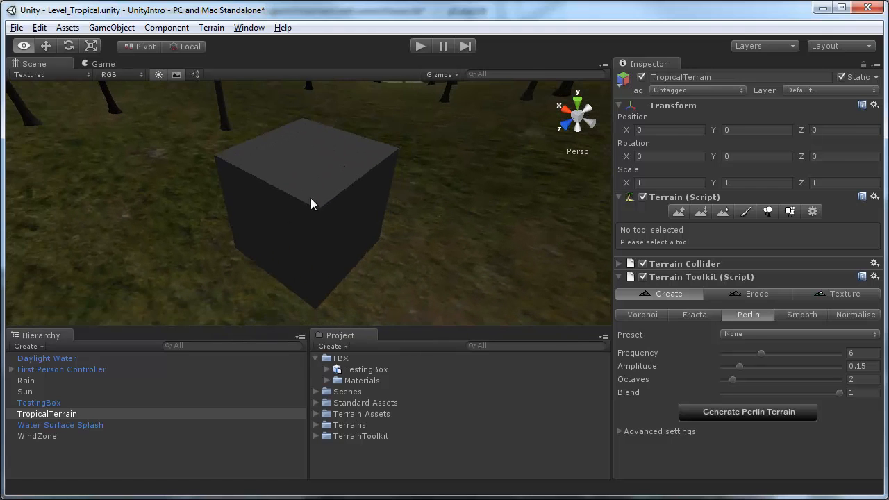
Step: Delete the TestingBox object from the Unity scene
left_click(336, 192)
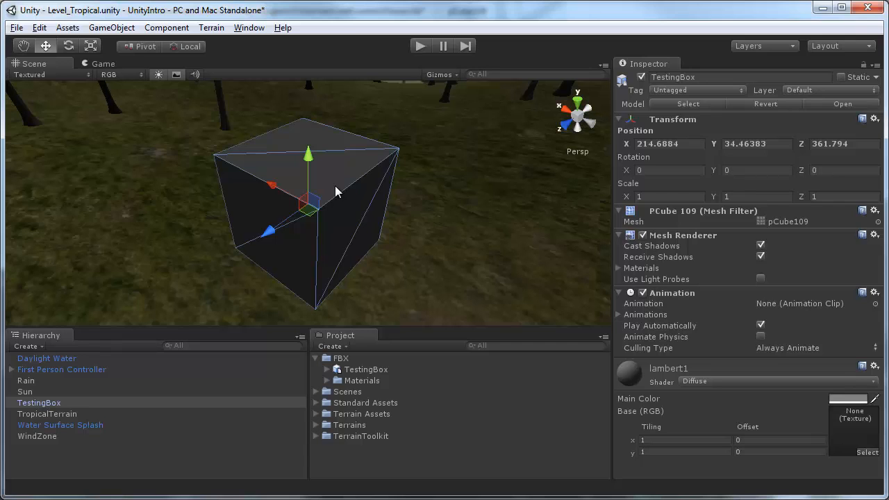
key("Delete")
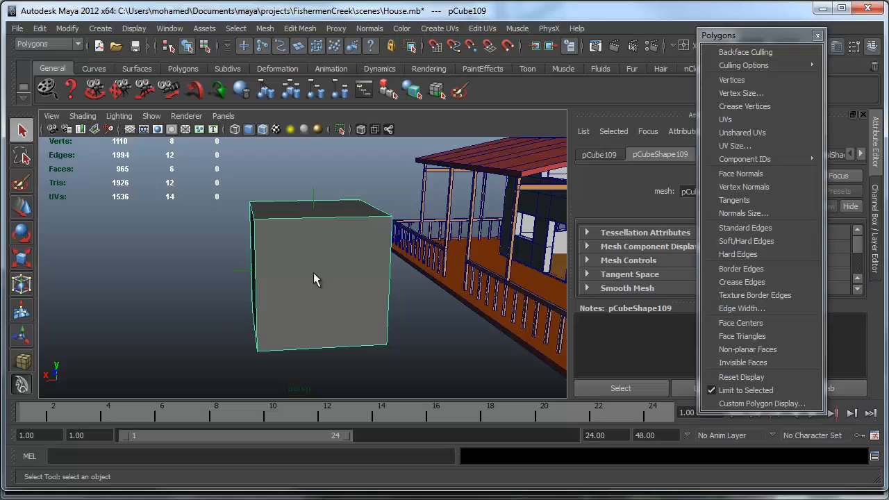
Step: Switch to Maya, delete the test cube beside the house, and bring the house's porch and railing into view
middle_click_drag(313, 273, 118, 267, "alt")
left_click_drag(119, 267, 146, 251, "alt")
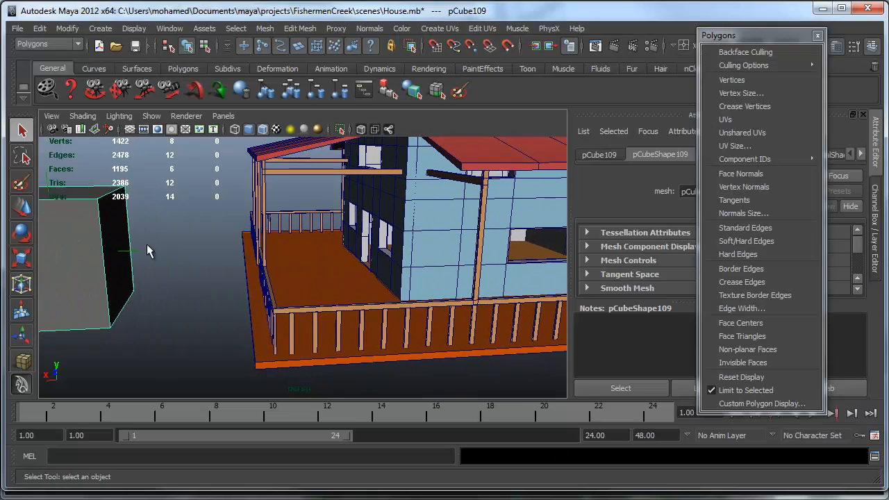
left_click(99, 234)
left_click_drag(262, 278, 417, 240, "alt")
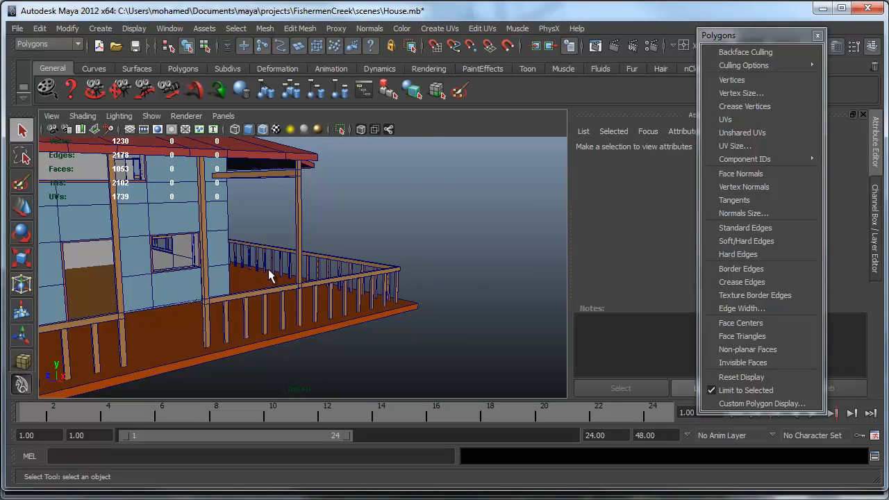
Step: Examine the house's interior walls, window openings and ceiling from inside the room
middle_click_drag(340, 269, 500, 271, "alt")
right_click_drag(389, 267, 820, 266, "alt")
right_click_drag(240, 264, 298, 263, "alt")
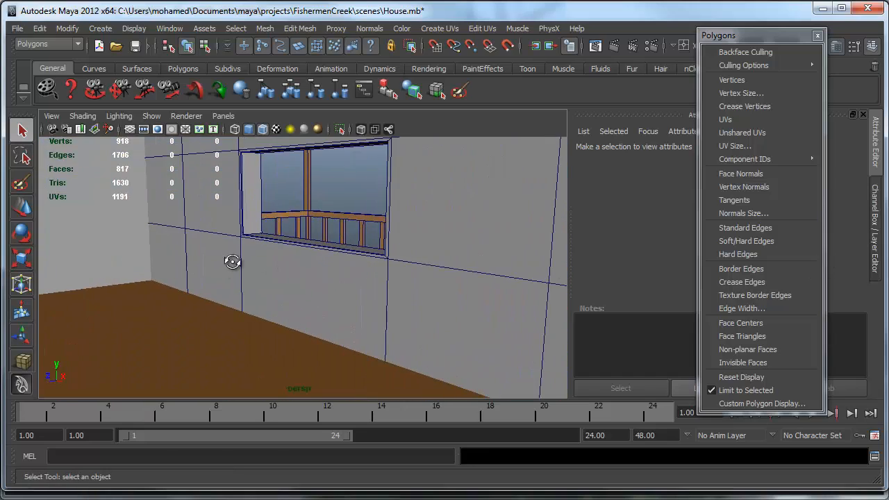
left_click_drag(232, 262, 368, 232, "alt")
middle_click_drag(369, 232, 493, 339, "alt")
right_click_drag(417, 316, 277, 312, "alt")
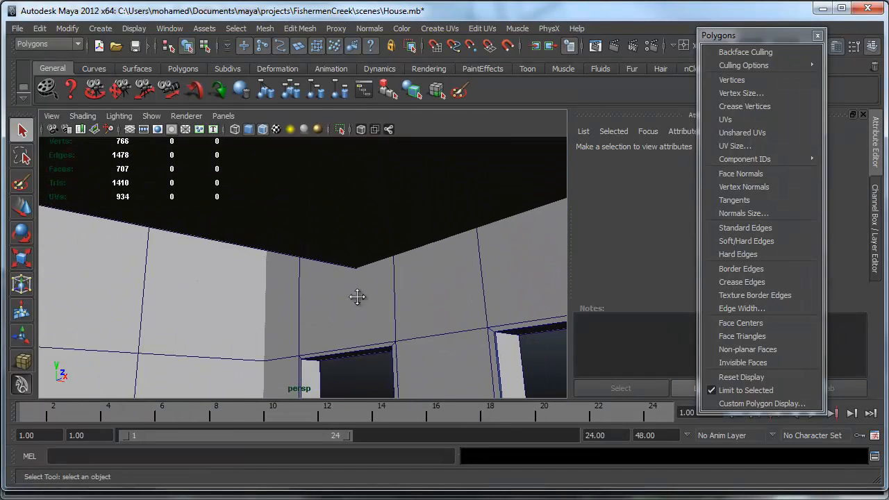
middle_click_drag(359, 296, 387, 227, "alt")
right_click_drag(389, 262, 301, 283, "alt")
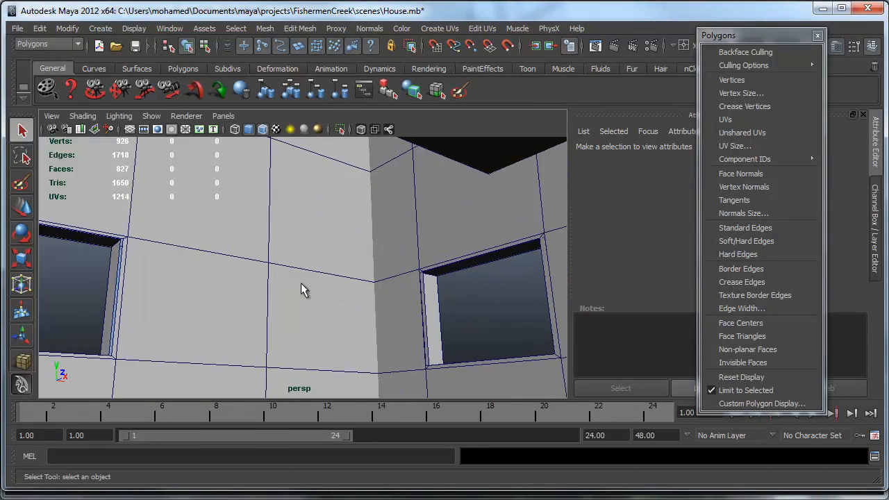
left_click_drag(301, 283, 353, 286, "alt")
Step: Select the house's outer wall and roof mesh and view it from outside
left_click(258, 268)
right_click_drag(313, 266, 216, 274, "alt")
left_click_drag(215, 295, 291, 295, "alt")
right_click_drag(423, 289, 378, 288, "alt")
left_click(356, 207)
right_click_drag(356, 208, 298, 248, "alt")
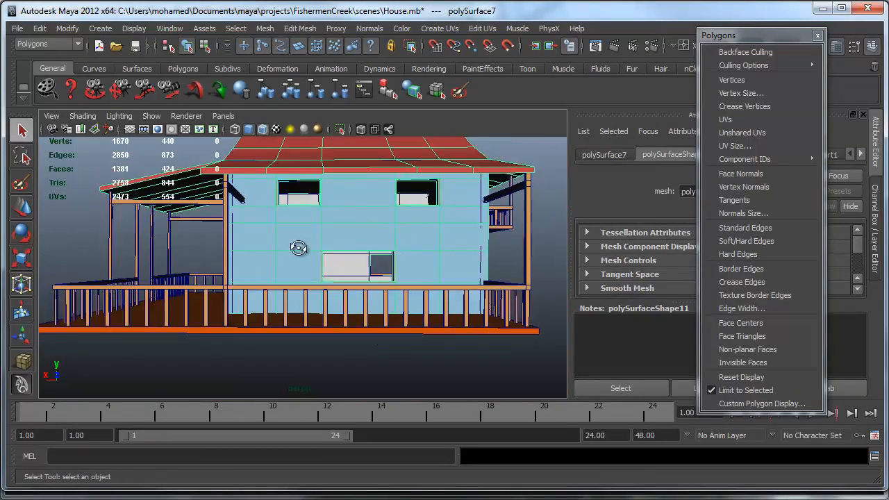
Step: Select the inner wall panel that contains the window openings
left_click_drag(298, 248, 329, 174, "alt")
left_click_drag(271, 248, 417, 232, "alt")
right_click_drag(417, 232, 447, 266, "alt")
left_click(448, 267)
right_click_drag(167, 254, 84, 264, "alt")
left_click_drag(84, 264, 285, 268, "alt")
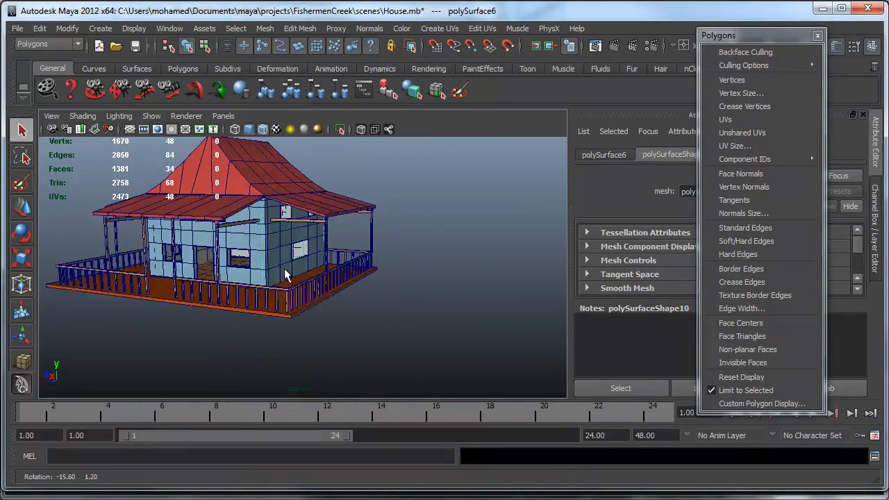
Step: Move the selected inner wall panel out of the house, view it from another side, and undo the move
right_click_drag(284, 268, 367, 276, "alt")
left_click_drag(367, 275, 295, 289, "alt")
key("w")
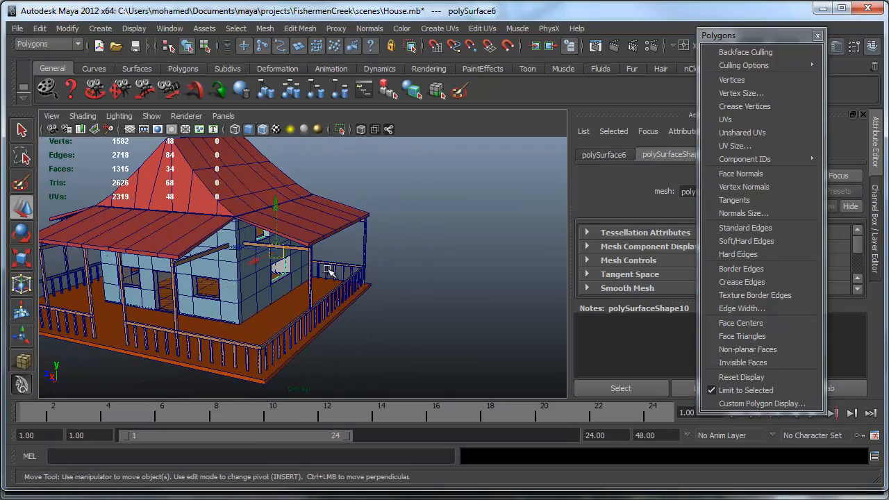
left_click_drag(240, 247, 280, 300)
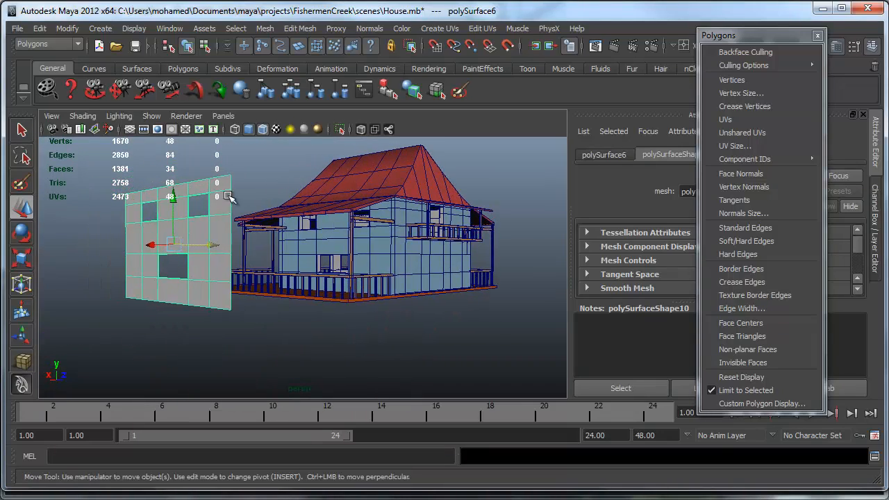
left_click_drag(314, 270, 247, 289, "alt")
key("ctrl+z")
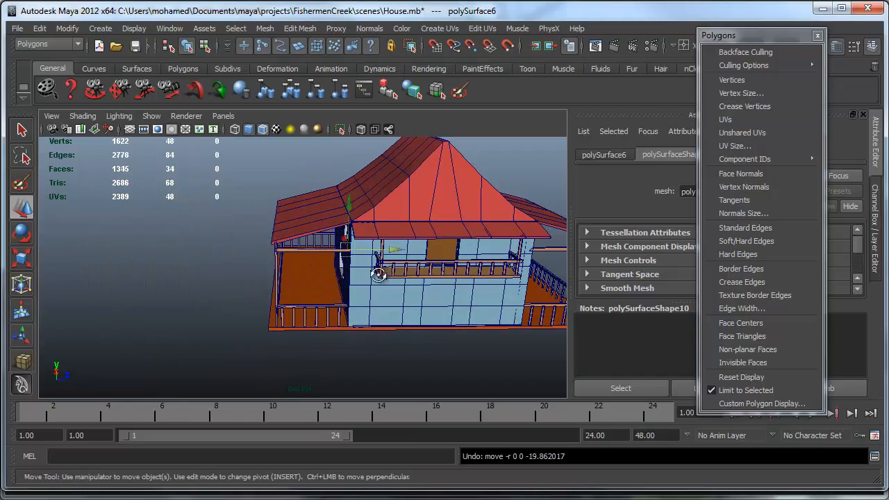
Step: Pull the inner wall panel clear of the house again and hide all unselected objects
left_click_drag(379, 273, 256, 260, "alt")
right_click_drag(256, 260, 403, 303, "alt")
left_click_drag(402, 304, 522, 345, "alt")
right_click_drag(523, 345, 386, 277, "alt")
left_click_drag(364, 241, 161, 297)
key("f")
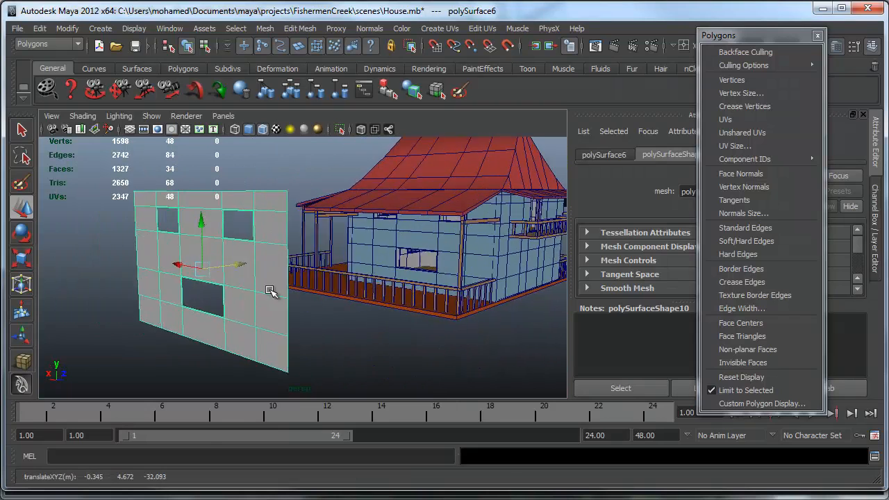
key("alt+h")
left_click_drag(272, 290, 202, 290, "alt")
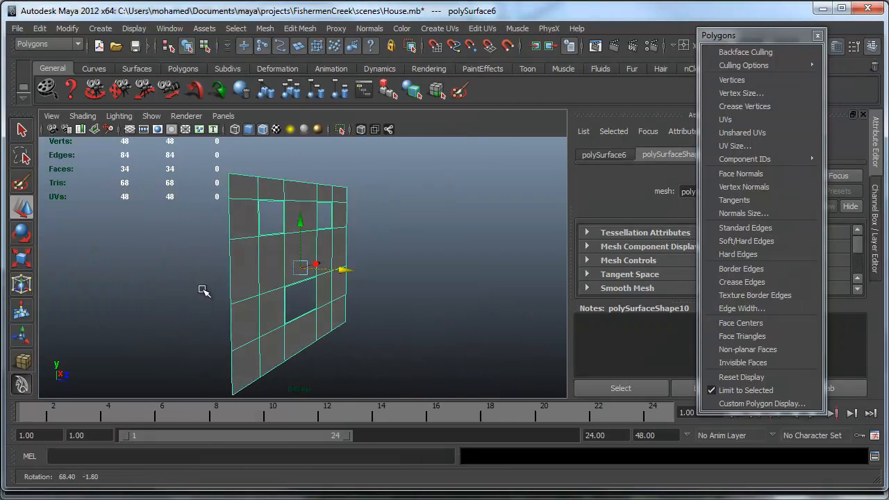
Step: Display the face normals of the isolated wall panel and examine which way they point
left_click(198, 28)
mouse_move(134, 31)
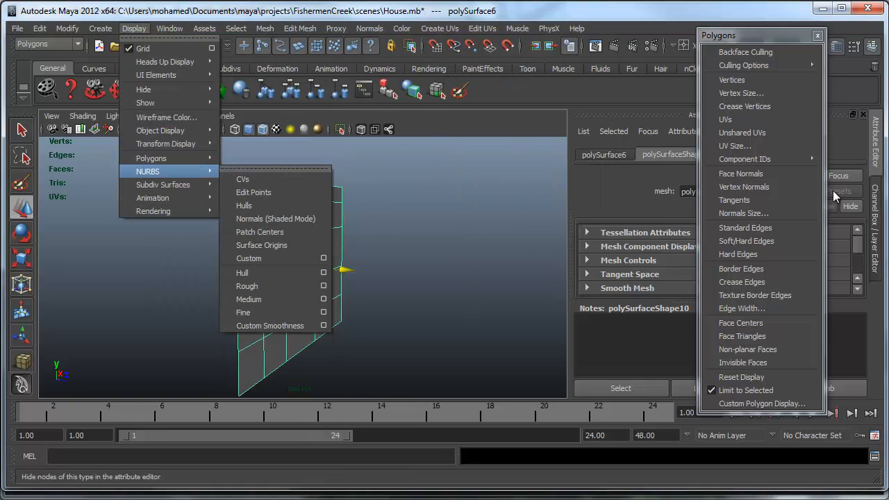
left_click(731, 174)
left_click_drag(368, 284, 155, 268, "alt")
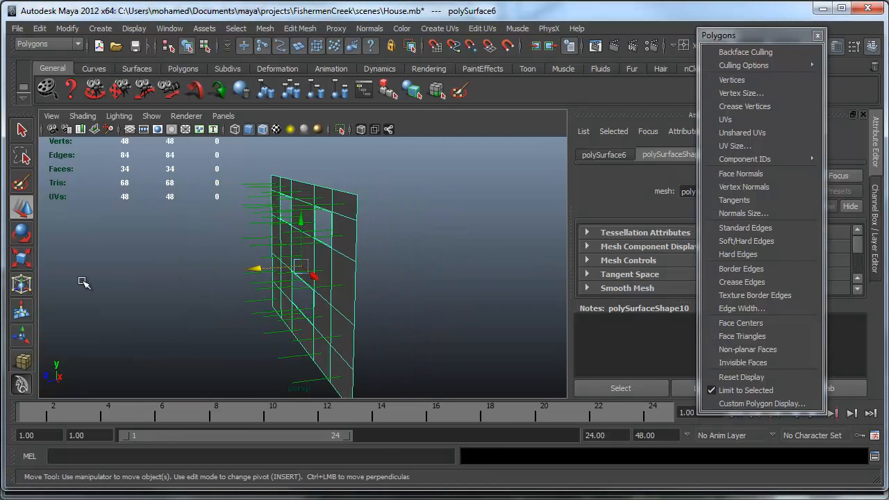
right_click_drag(410, 274, 90, 272, "alt")
Step: Undo the wall panel's isolation and move, and examine its face normals from inside the house
key("ctrl+z")
left_click_drag(85, 307, 221, 232, "alt")
scroll(218, 264, "up", 5)
right_click_drag(221, 232, 424, 300, "alt")
left_click_drag(425, 299, 246, 289, "alt")
right_click_drag(246, 290, 313, 298, "alt")
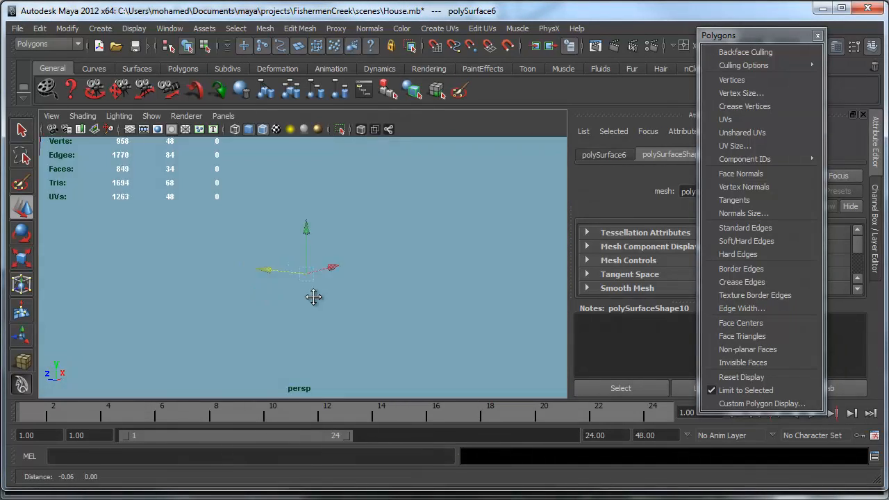
middle_click_drag(313, 298, 338, 255, "alt")
right_click_drag(305, 263, 299, 304, "alt")
middle_click_drag(296, 282, 216, 232, "alt")
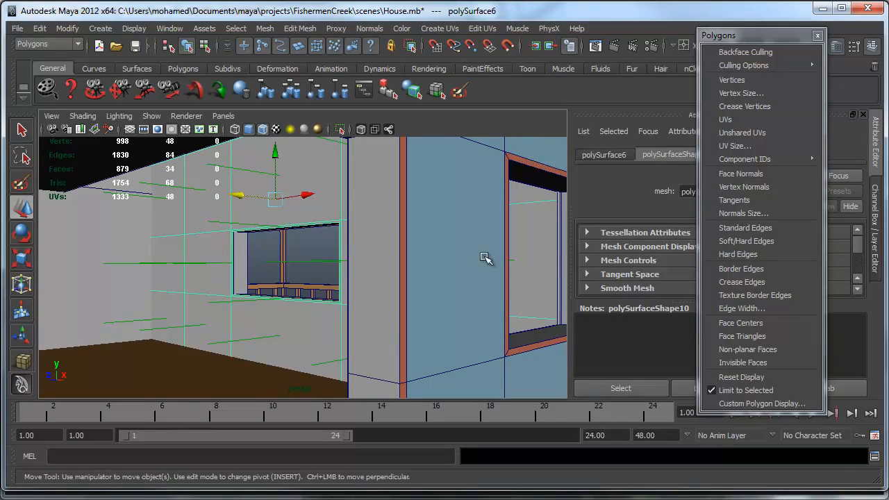
Step: Turn off the wall panel's face normals and bring the house exterior into view
left_click(732, 171)
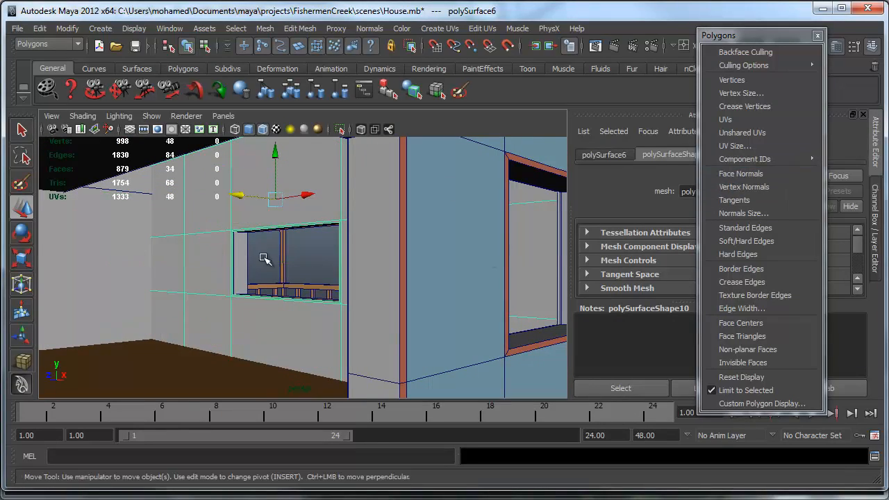
right_click_drag(382, 267, 273, 308, "alt")
left_click_drag(273, 307, 310, 311, "alt")
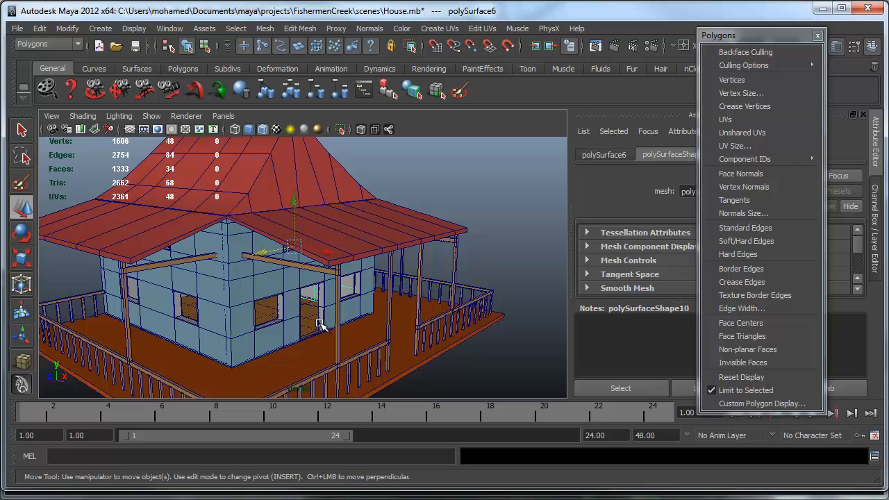
Step: Select the handrail and post frame that runs around the porch
left_click_drag(384, 295, 254, 264, "alt")
middle_click_drag(253, 261, 239, 197, "alt")
right_click_drag(278, 264, 486, 277, "alt")
right_click_drag(230, 277, 181, 275, "alt")
left_click_drag(186, 267, 261, 281, "alt")
middle_click_drag(264, 275, 305, 265, "alt")
key("super")
left_click(222, 305)
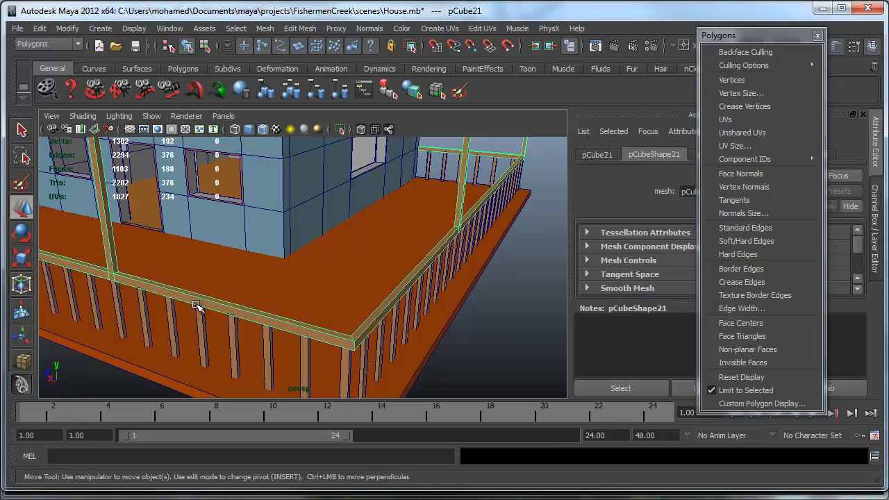
Step: Display the face normals of the selected porch railing frame
right_click_drag(167, 299, 104, 303, "alt")
left_click_drag(181, 309, 236, 318, "alt")
right_click_drag(157, 320, 354, 324, "alt")
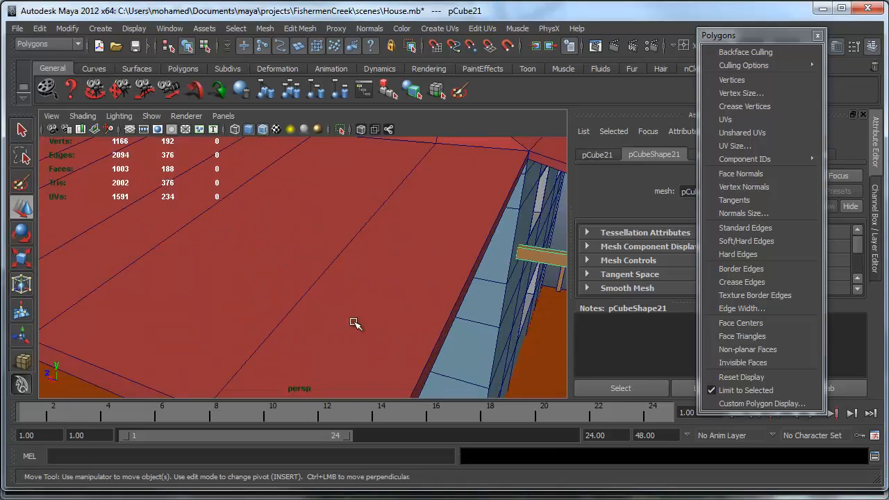
middle_click_drag(353, 324, 299, 141, "alt")
right_click_drag(230, 250, 248, 282, "alt")
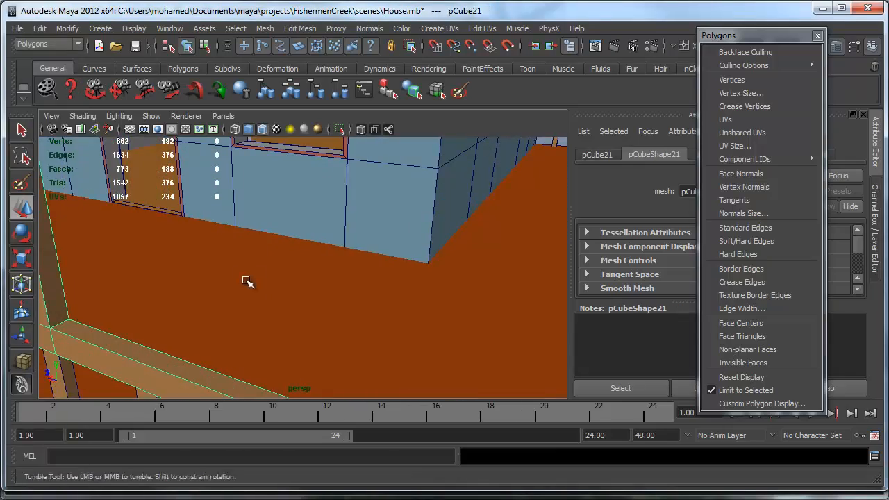
middle_click_drag(248, 282, 198, 289, "alt")
left_click(739, 174)
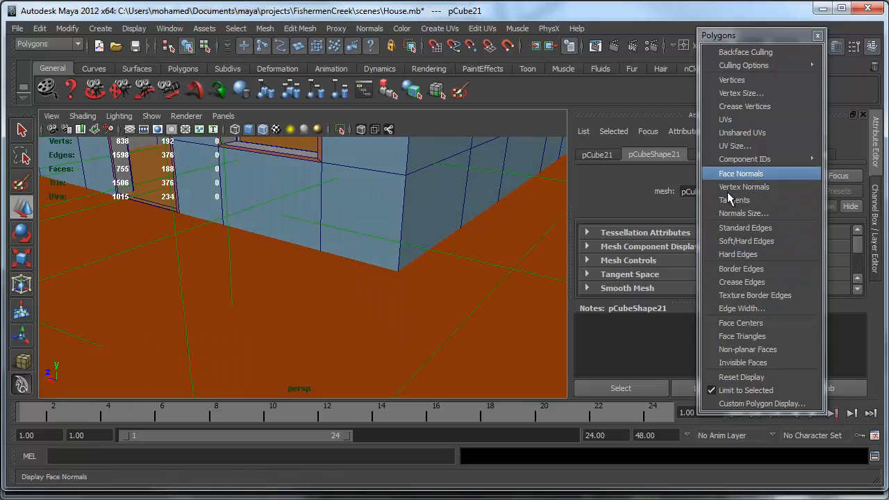
Step: Set the normals display size to 0.02 for the porch railing frame
right_click_drag(375, 318, 230, 343, "alt")
left_click_drag(230, 343, 148, 327, "alt")
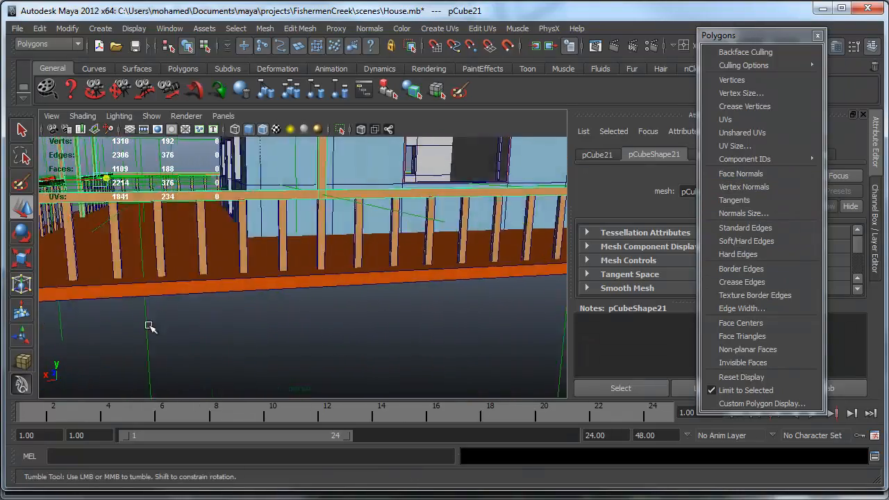
middle_click_drag(148, 327, 198, 324, "alt")
left_click_drag(197, 323, 248, 346, "alt")
left_click_drag(147, 345, 222, 332, "alt")
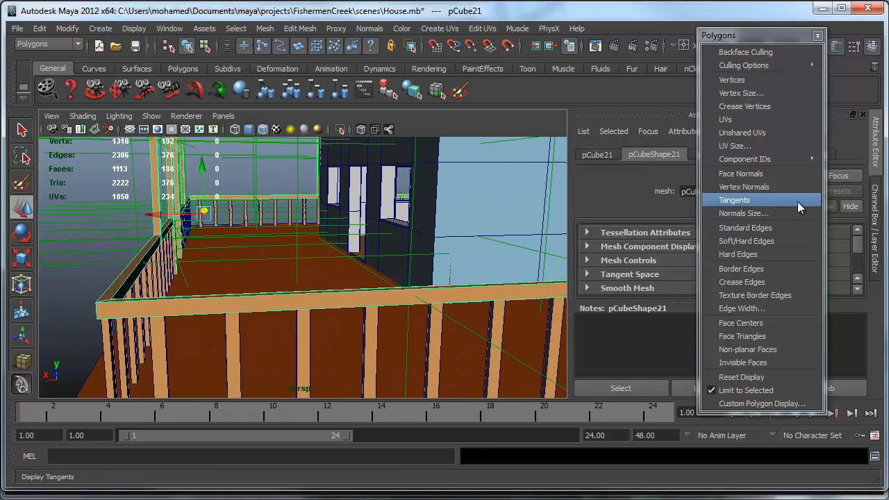
left_click(750, 214)
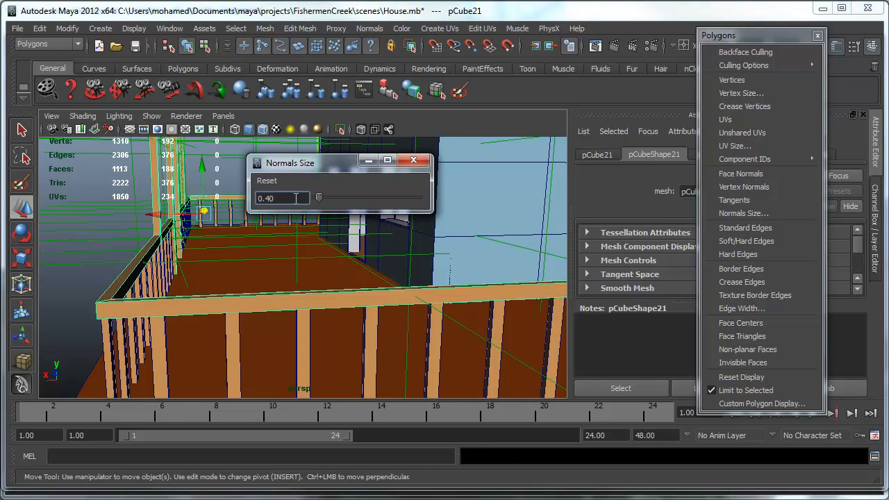
left_click_drag(288, 198, 179, 186)
key("Return")
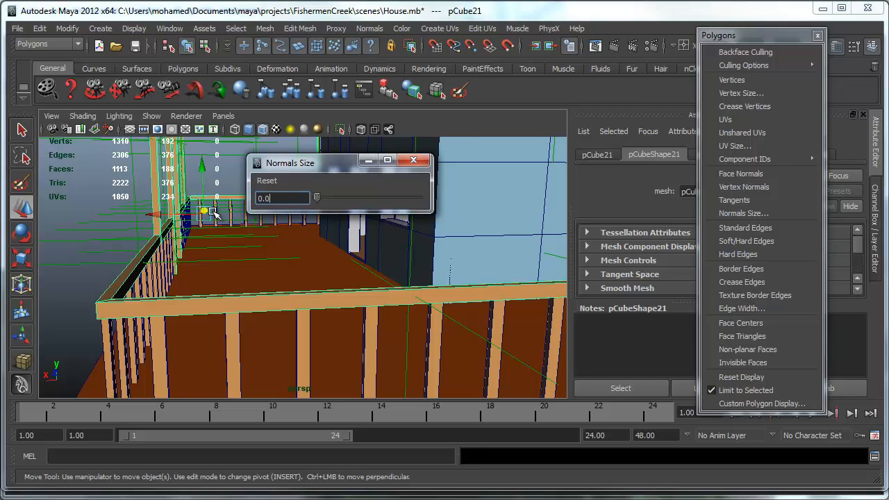
key("Return")
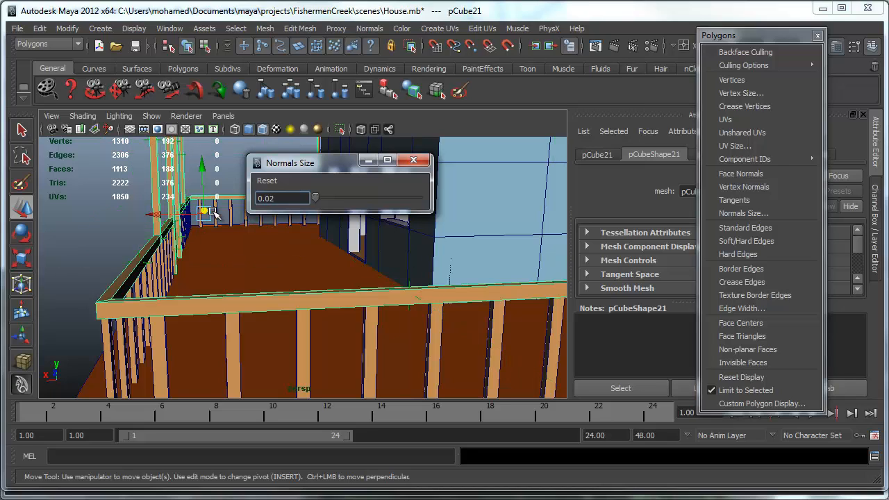
Step: Examine the handrail's corner up close and clear the Normals Size window from the view
right_click_drag(143, 243, 167, 254, "alt")
middle_click_drag(166, 254, 264, 242, "alt")
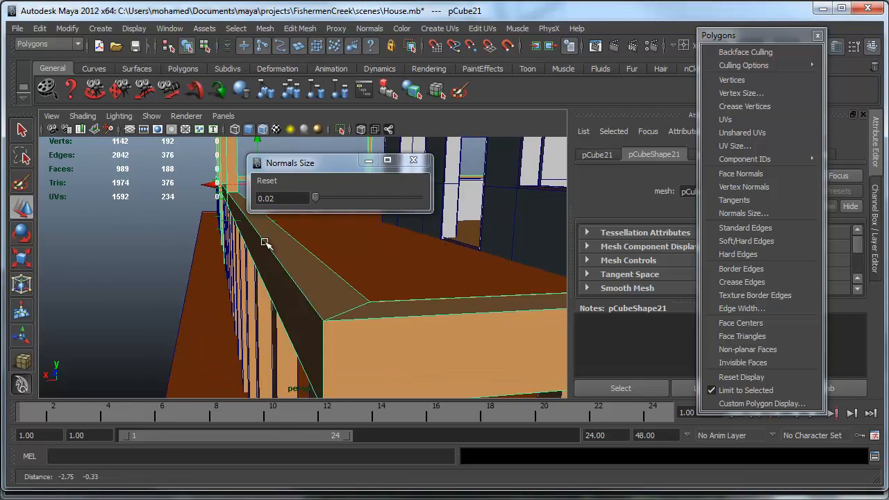
left_click_drag(265, 242, 236, 227, "alt")
middle_click_drag(237, 227, 305, 287, "alt")
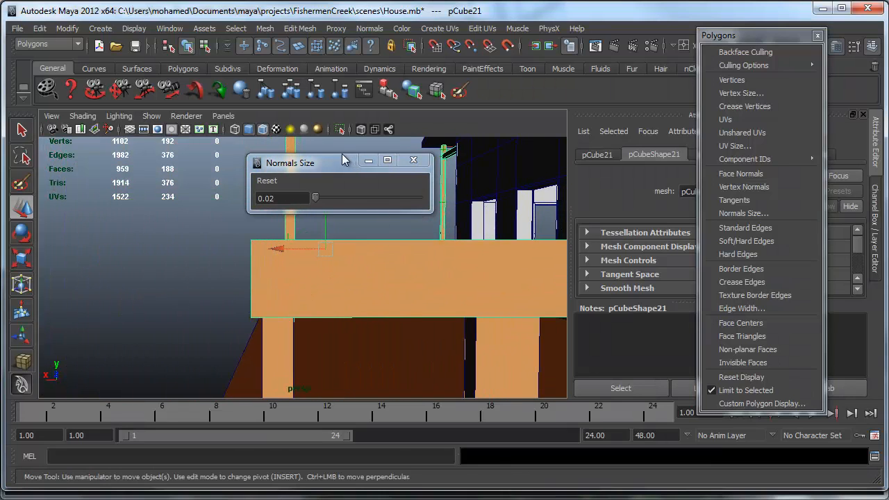
left_click_drag(343, 160, 888, 28)
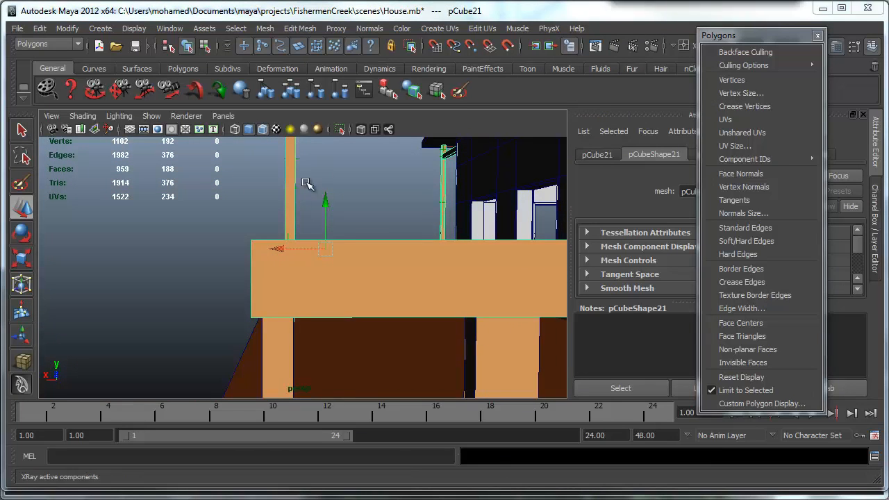
Step: Examine the face normals from inside the handrail beam, keeping the railing frame selected
right_click_drag(127, 290, 216, 272, "alt")
middle_click_drag(217, 273, 252, 284, "alt")
right_click_drag(252, 285, 303, 270, "alt")
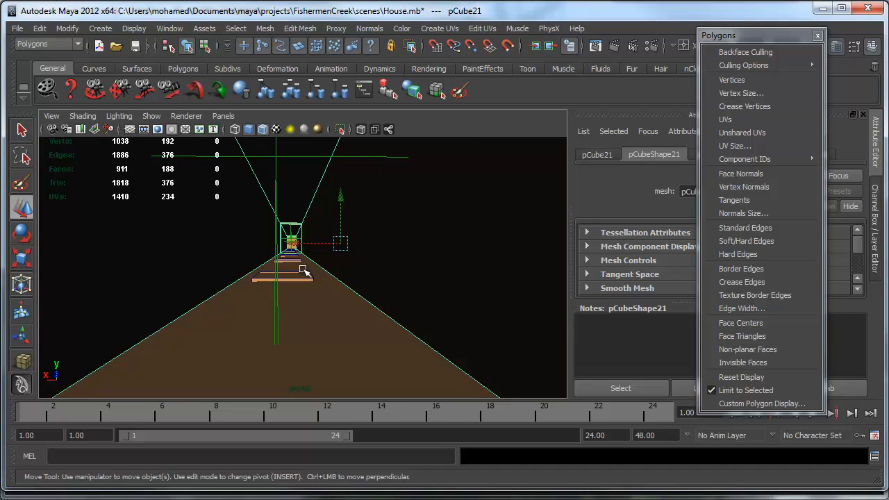
middle_click_drag(304, 270, 303, 274, "alt")
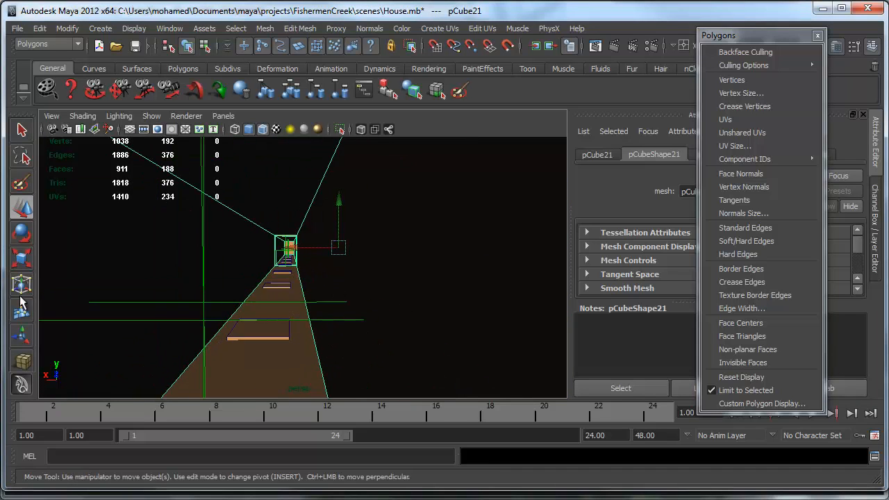
right_click_drag(341, 296, 334, 294, "alt")
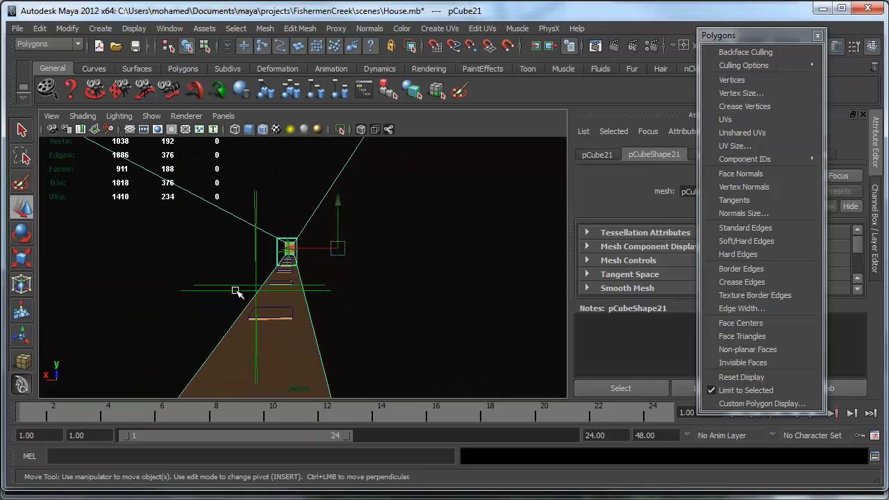
left_click(195, 208)
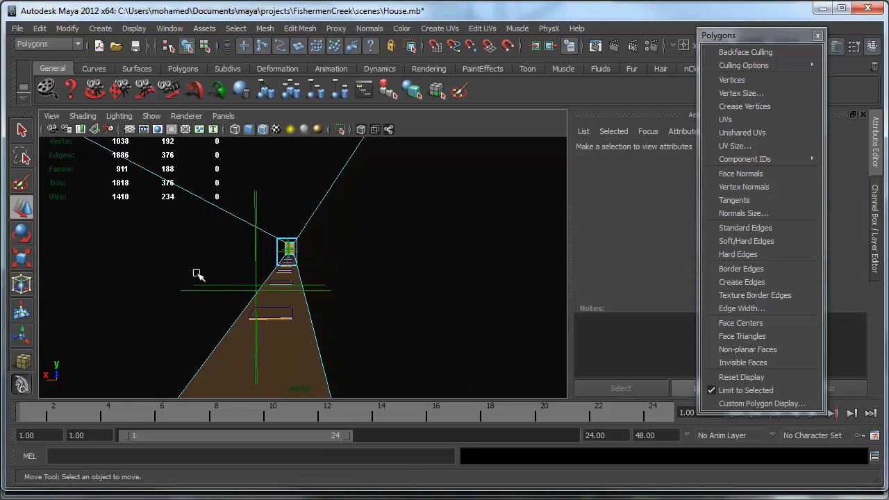
key("ctrl+z")
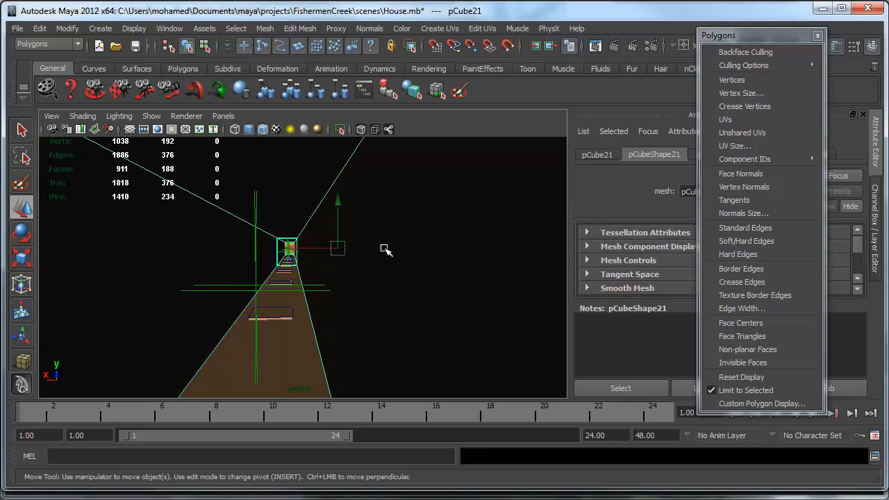
Step: Select the four long faces of the porch handrail beam in face mode and reverse their normals
right_click_drag(387, 250, 300, 260, "alt")
left_click_drag(303, 267, 357, 309, "alt")
middle_click_drag(362, 287, 321, 243, "alt")
right_click_drag(320, 243, 514, 283, "alt")
right_click_drag(432, 276, 421, 306)
left_click(425, 270)
left_click(431, 249)
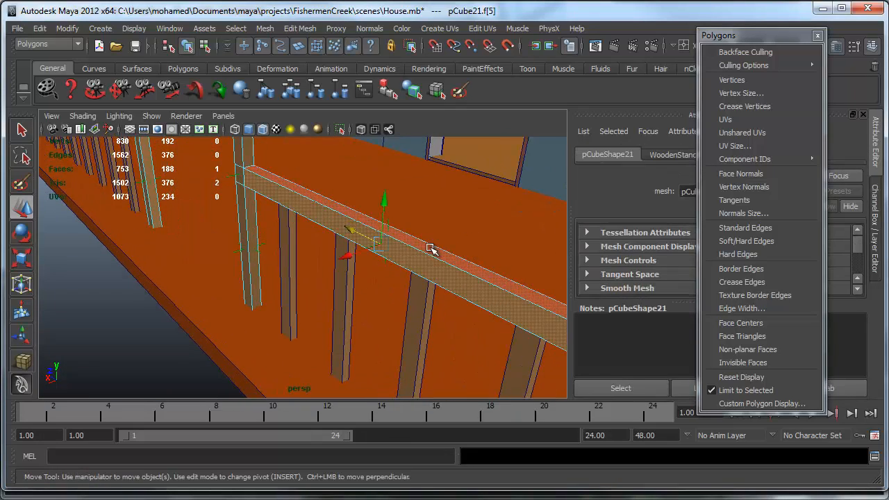
left_click_drag(353, 250, 345, 209, "alt")
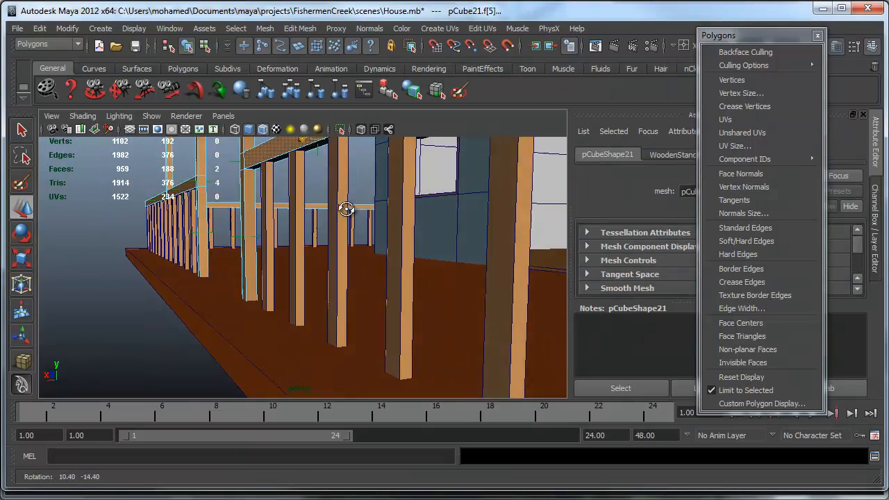
middle_click_drag(345, 209, 88, 264, "alt")
left_click_drag(88, 264, 61, 250, "alt")
left_click(60, 250, "shift")
middle_click_drag(213, 251, 406, 298, "alt")
left_click_drag(240, 291, 459, 250, "alt")
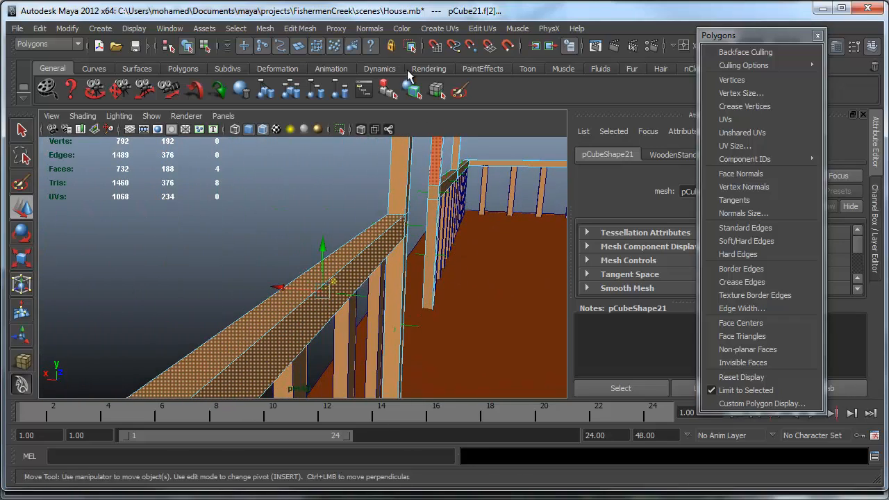
left_click(370, 29)
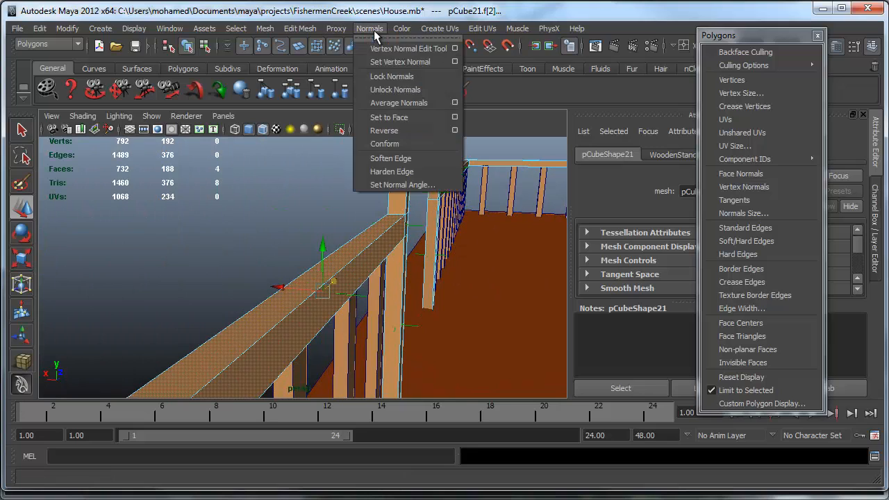
left_click(400, 131)
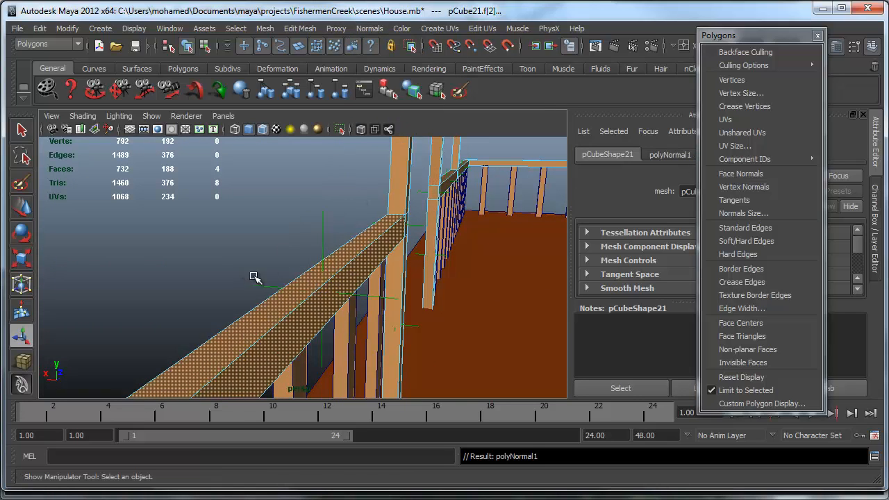
Step: Select the four long faces of the next handrail beam along the porch and reverse their normals
left_click_drag(336, 267, 475, 221, "alt")
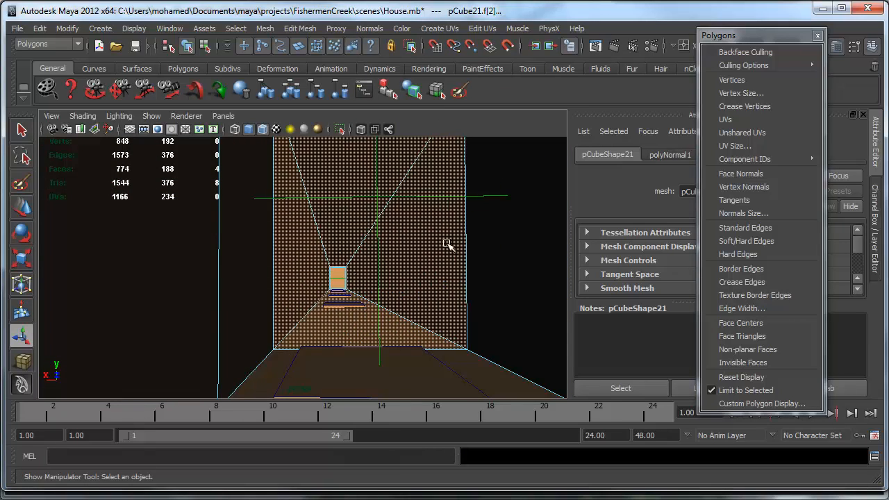
right_click_drag(448, 245, 487, 261, "alt")
left_click_drag(382, 241, 378, 247, "alt")
right_click_drag(427, 287, 331, 308, "alt")
left_click_drag(331, 308, 298, 281, "alt")
right_click_drag(290, 319, 254, 324, "alt")
left_click_drag(254, 324, 313, 308, "alt")
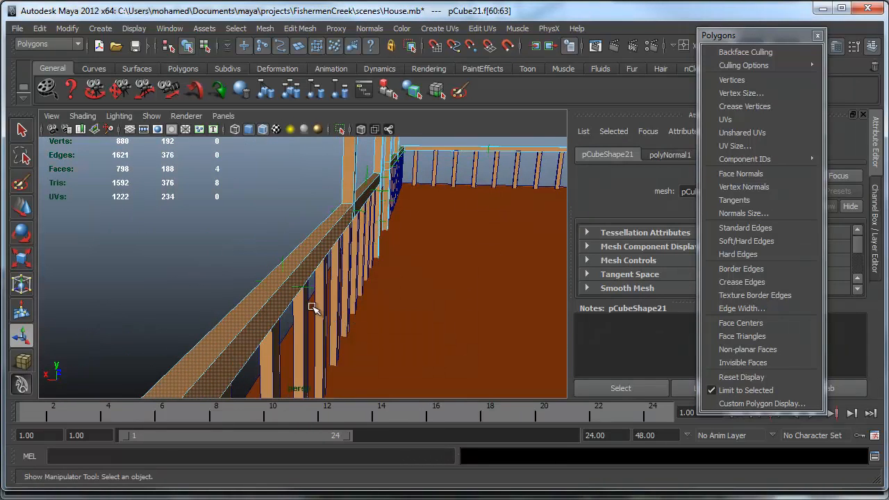
left_click(370, 29)
left_click(398, 132)
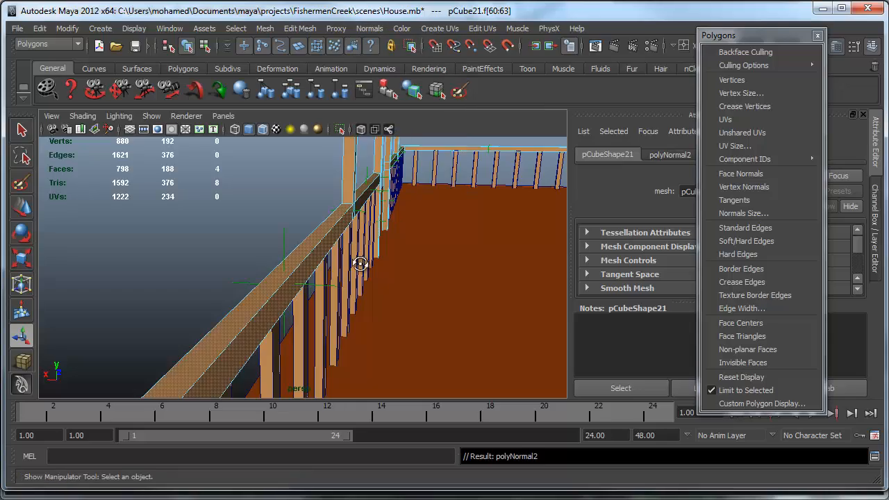
Step: Check the railing's face normals from inside the handrail beam and return to object selection mode
left_click_drag(363, 264, 191, 265, "alt")
right_click_drag(191, 266, 436, 350, "alt")
left_click_drag(437, 349, 282, 270, "alt")
right_click_drag(282, 271, 437, 253, "alt")
middle_click_drag(389, 236, 352, 215, "alt")
left_click_drag(351, 216, 336, 253, "alt")
key("F8")
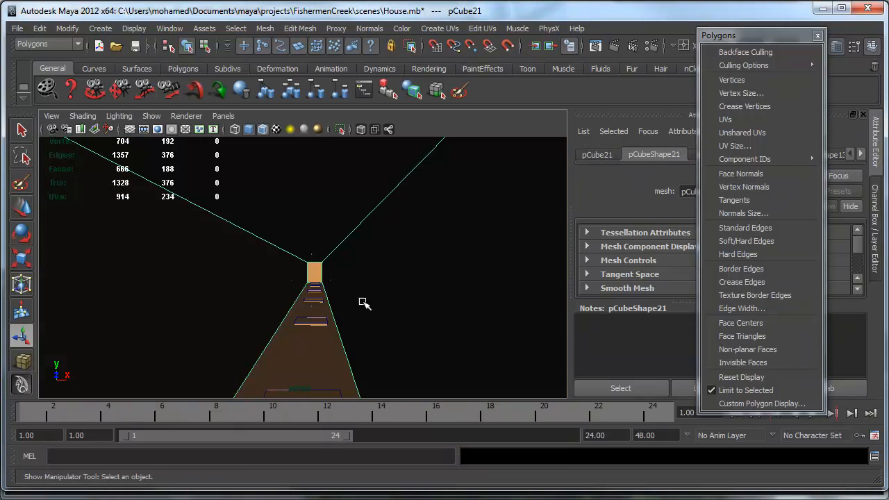
Step: Deselect the railing frame and close the floating Polygons display options
left_click_drag(411, 287, 426, 241, "alt")
left_click_drag(366, 300, 452, 264, "alt")
right_click_drag(452, 264, 257, 314, "alt")
mouse_move(257, 313)
left_mouse_down("alt")
mouse_move(305, 292)
mouse_move(254, 307)
left_mouse_up("alt")
left_click(326, 335)
left_click_drag(434, 295, 376, 334, "alt")
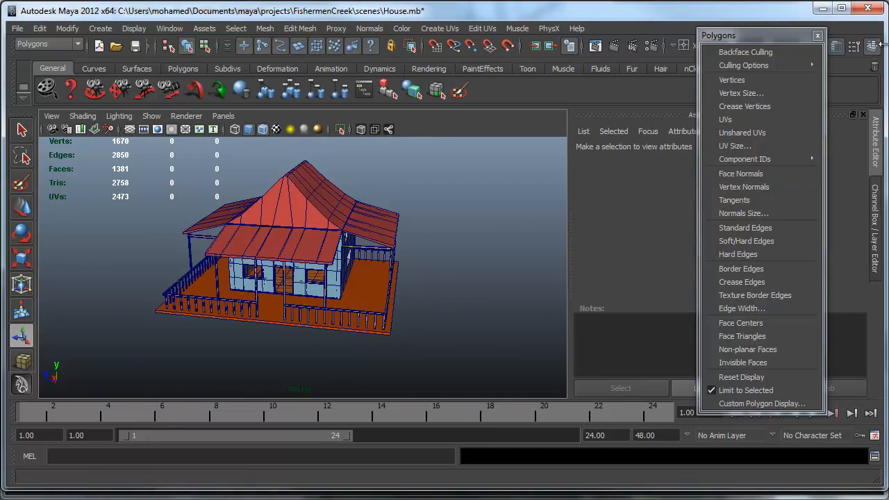
left_click(818, 35)
Step: Examine the house exterior, including the roof, walls, porch beams and railings
middle_click_drag(341, 194, 366, 199, "alt")
left_click_drag(366, 200, 283, 233, "alt")
right_click_drag(313, 240, 381, 248, "alt")
middle_click_drag(380, 246, 364, 245, "alt")
left_click_drag(364, 244, 313, 239, "alt")
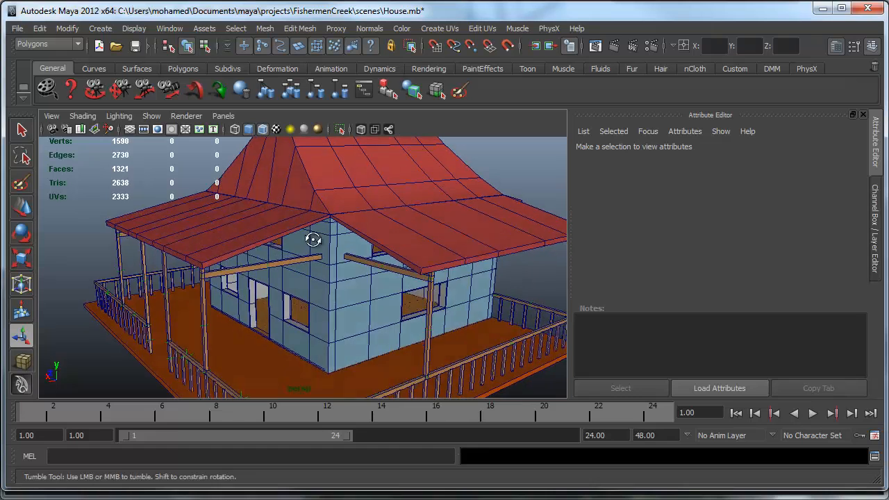
right_click_drag(313, 238, 235, 207, "alt")
left_click_drag(244, 212, 256, 218, "alt")
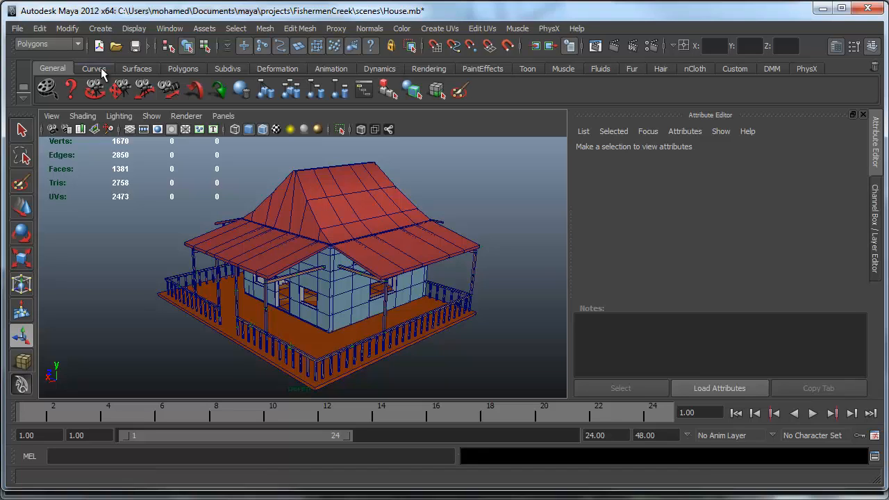
Step: Check the linear working unit in the general Settings preferences, keep it at meter, and close the Preferences
left_click(169, 29)
mouse_move(197, 63)
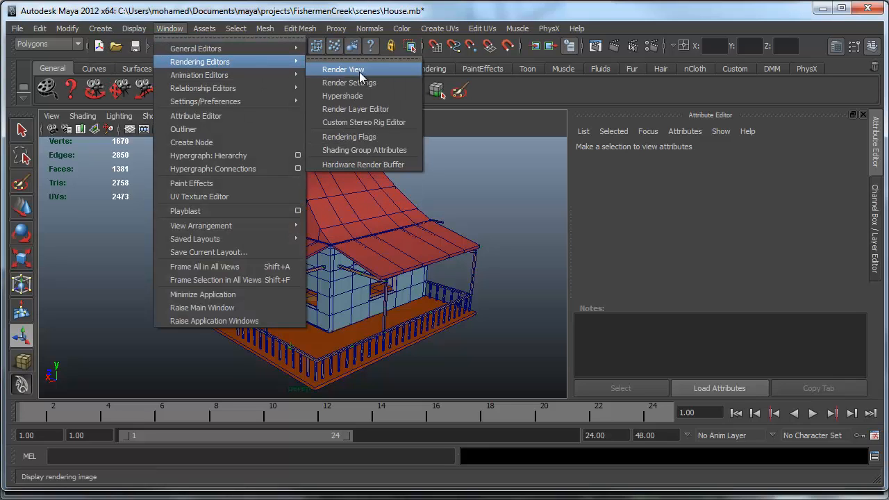
mouse_move(219, 51)
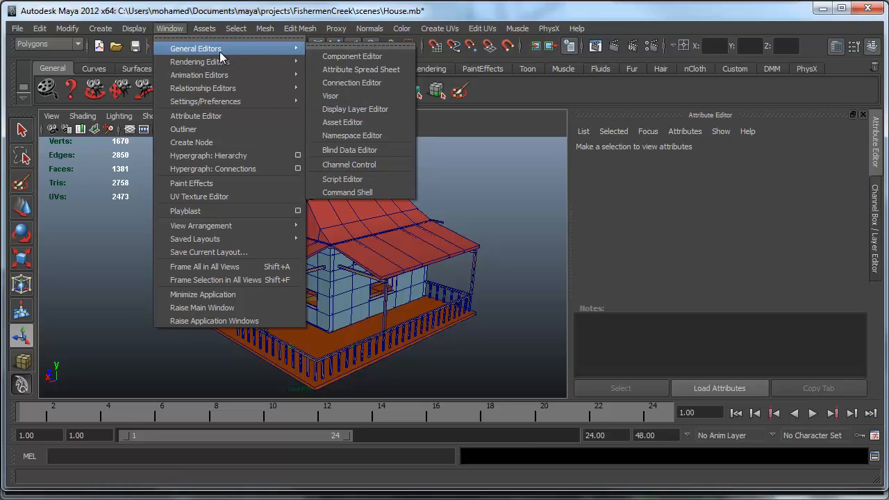
left_click(875, 436)
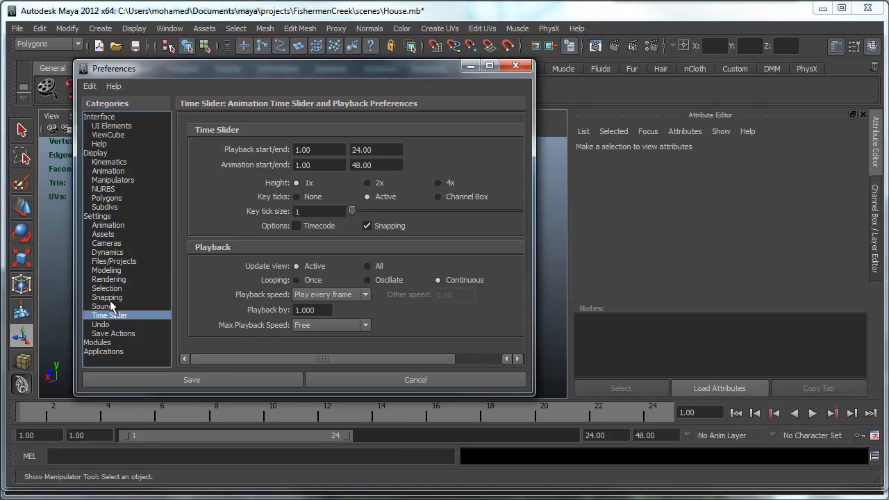
left_click(103, 219)
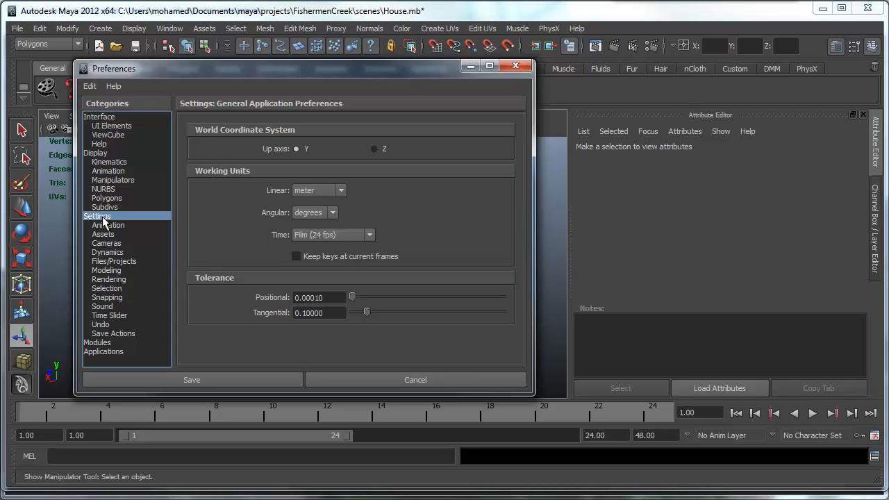
left_click(313, 190)
left_click(323, 221)
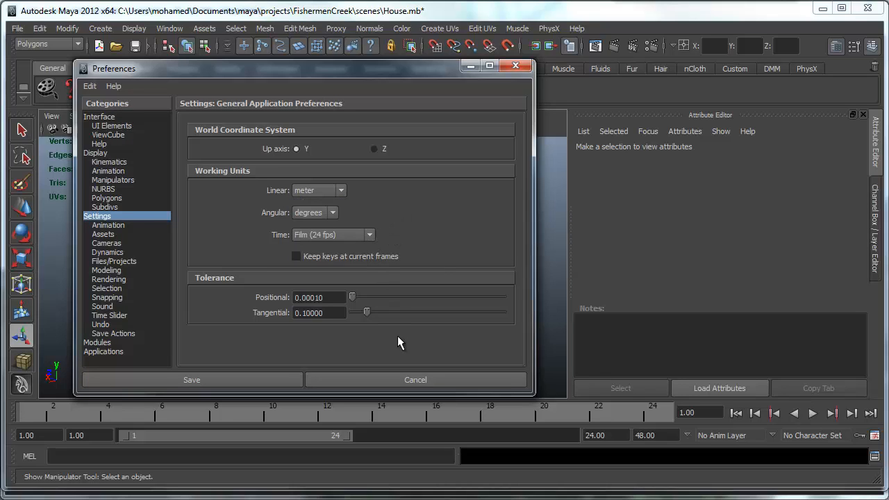
left_click(511, 70)
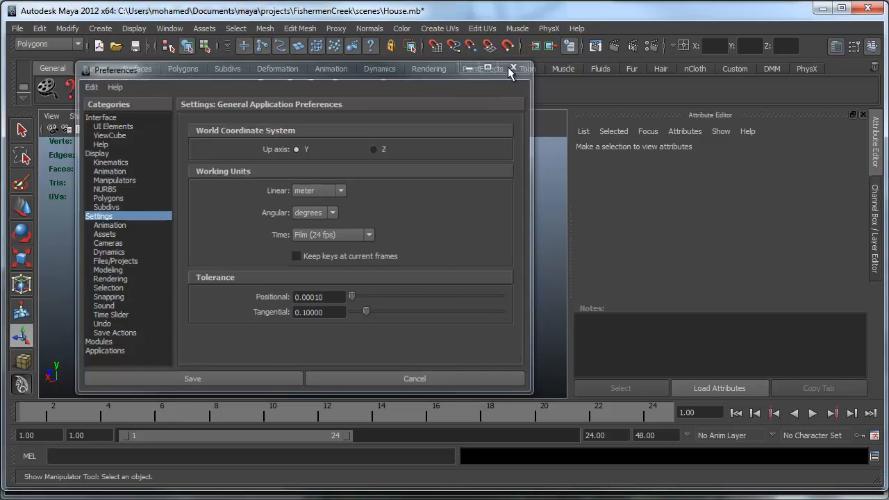
Step: Select all parts of the house and delete all construction history
scroll(429, 334, "down", 5)
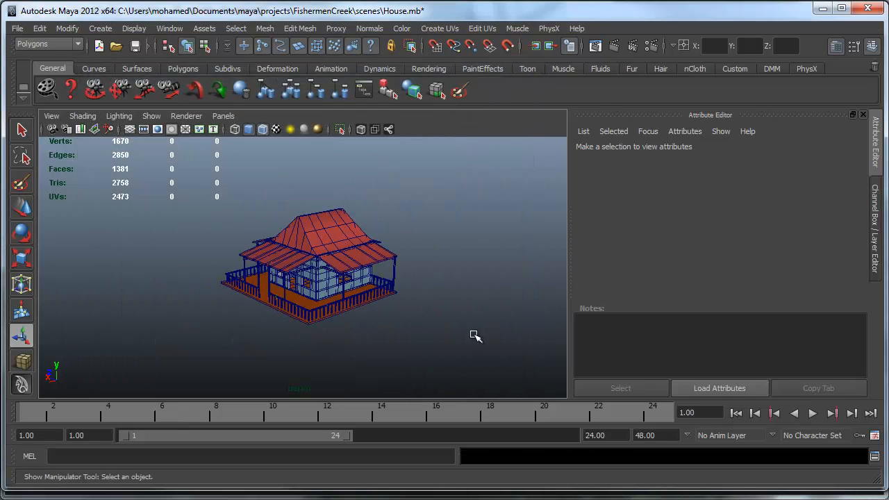
left_click_drag(471, 331, 193, 179)
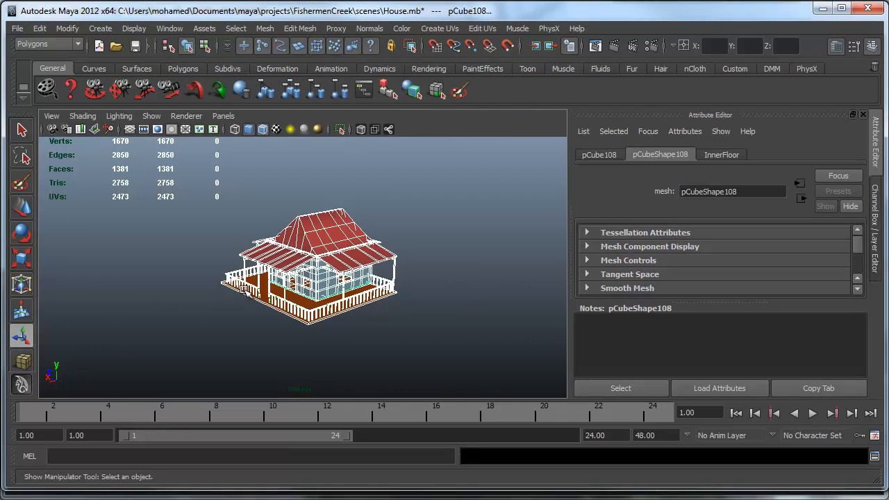
scroll(351, 306, "up", 3)
left_click(40, 29)
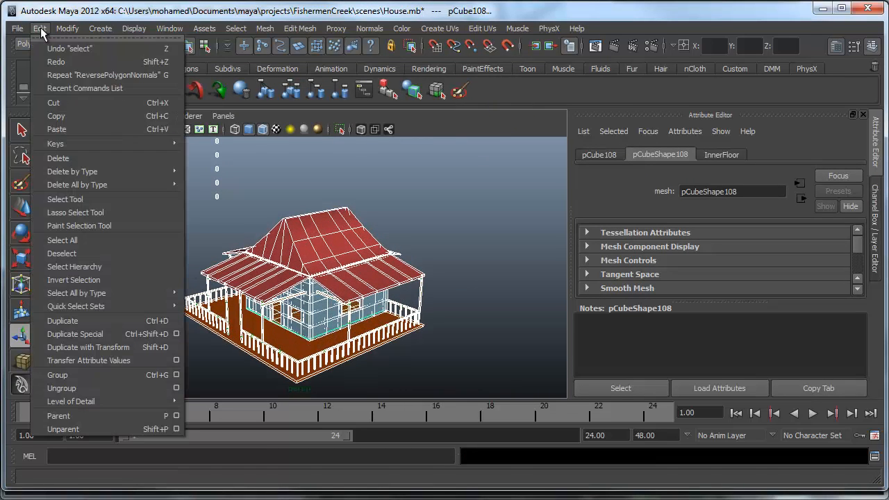
mouse_move(96, 174)
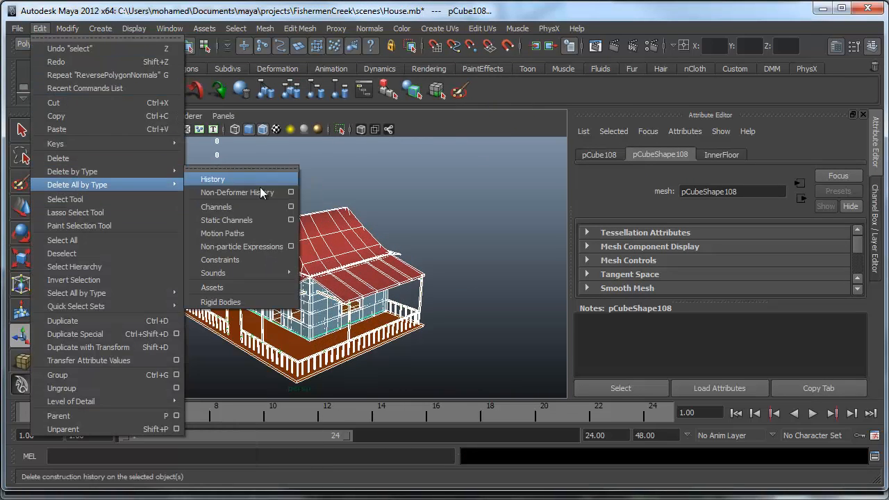
left_click(214, 181)
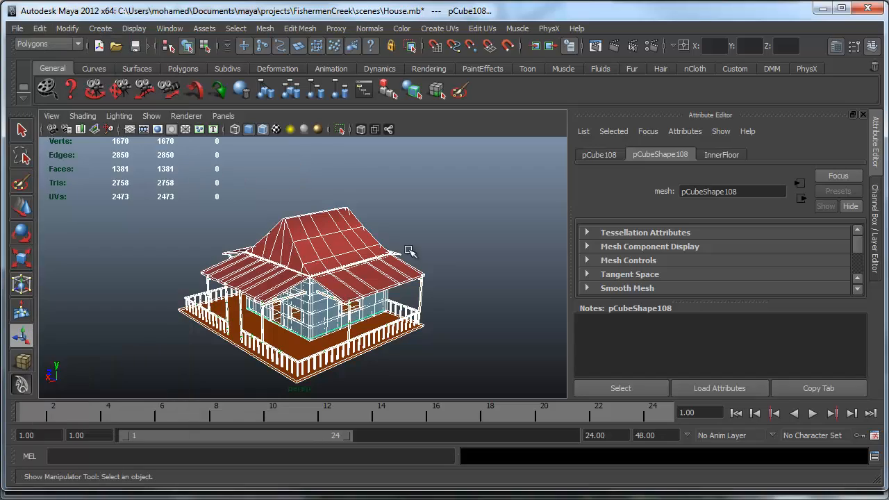
Step: Start exporting the selected house as FBX, choosing the existing HouseFBX.fbx in the scenes folder as the target file
left_click_drag(276, 266, 334, 283, "alt")
scroll(267, 278, "up", 3)
right_click_drag(391, 265, 297, 306, "alt")
middle_click_drag(341, 297, 343, 268, "alt")
left_click_drag(343, 268, 326, 272, "alt")
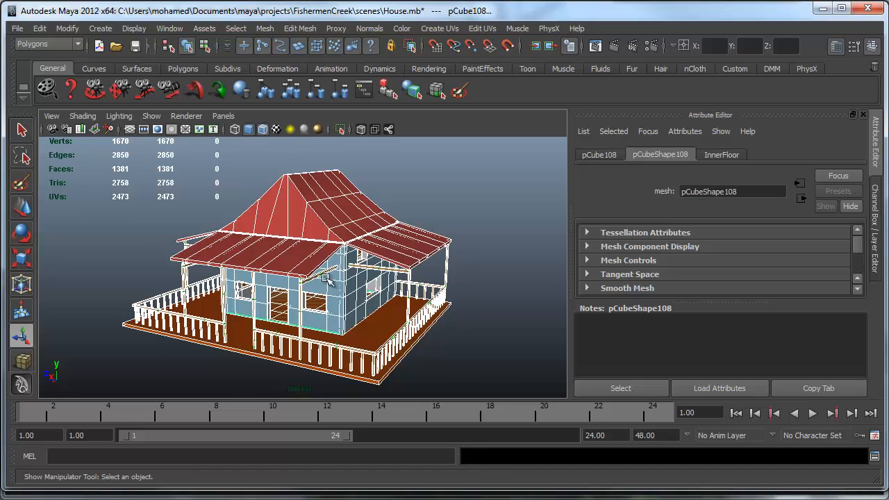
left_click(19, 29)
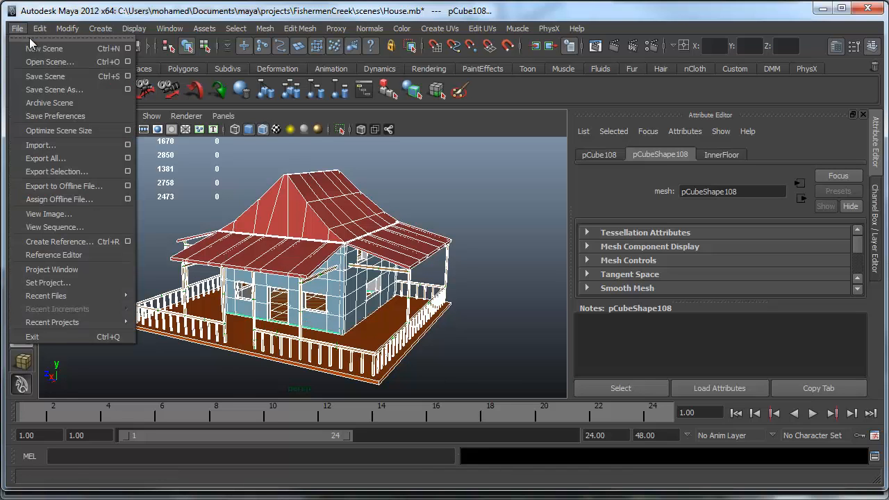
left_click(67, 171)
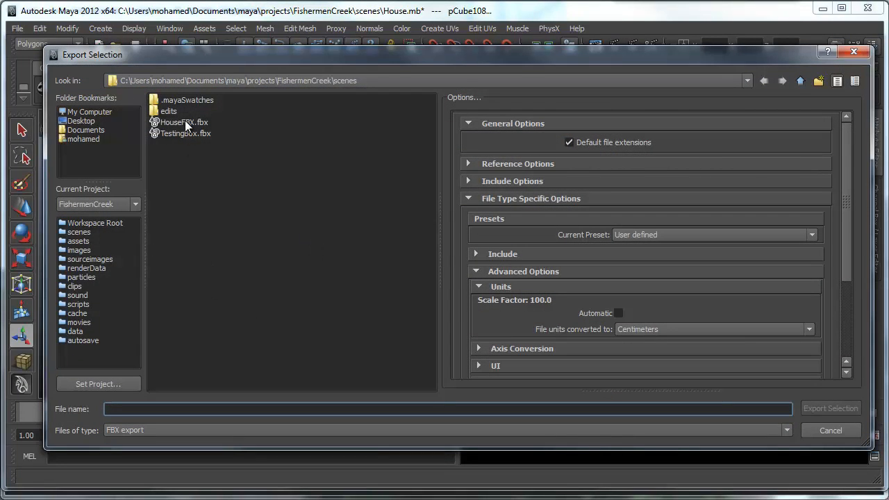
left_click(184, 122)
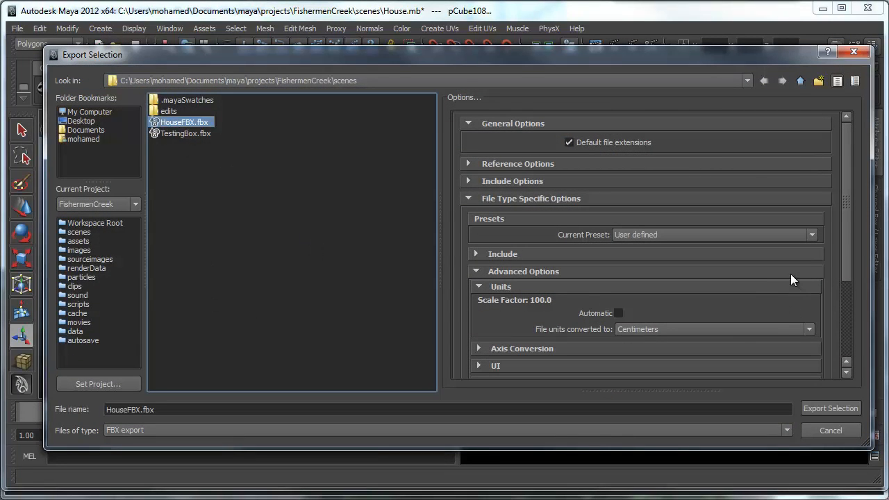
Step: Choose FBX 2010 as the file format version for the export
scroll(542, 196, "down", 5)
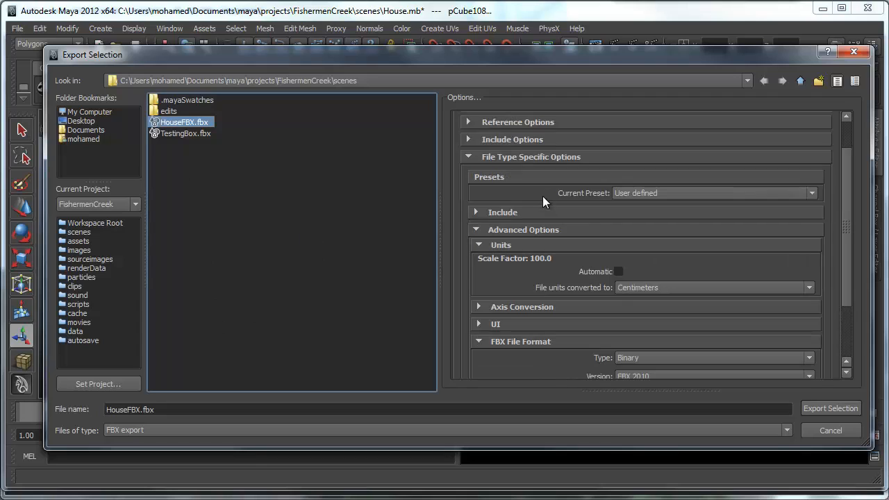
left_click(663, 298)
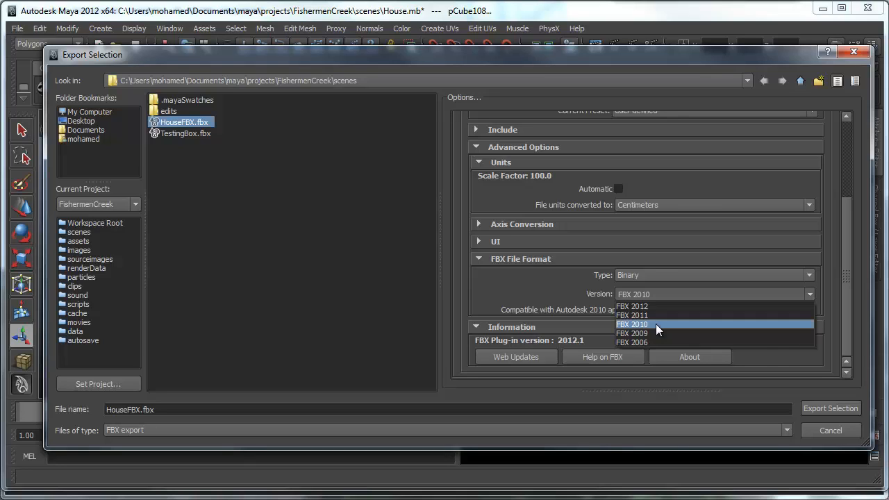
left_click(655, 324)
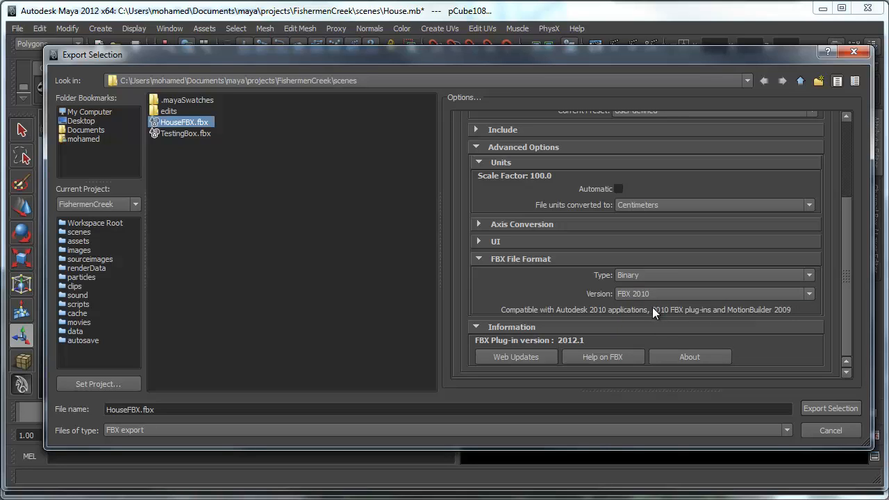
left_click(653, 292)
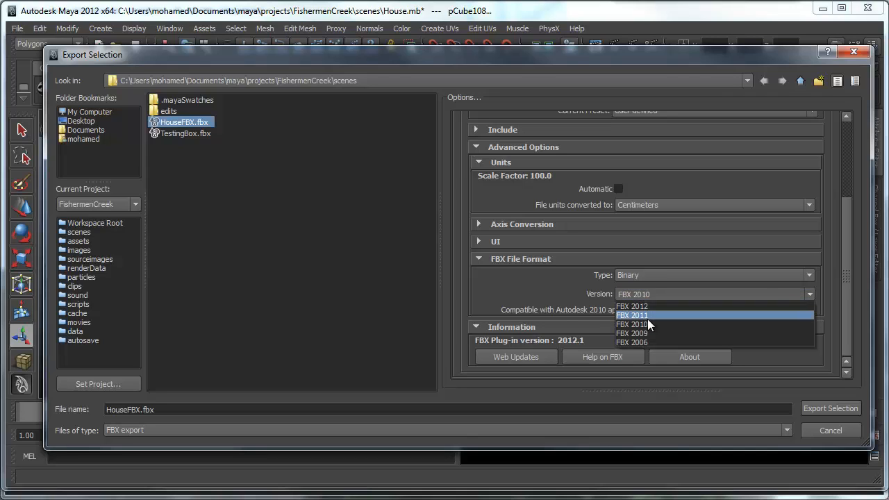
left_click(648, 324)
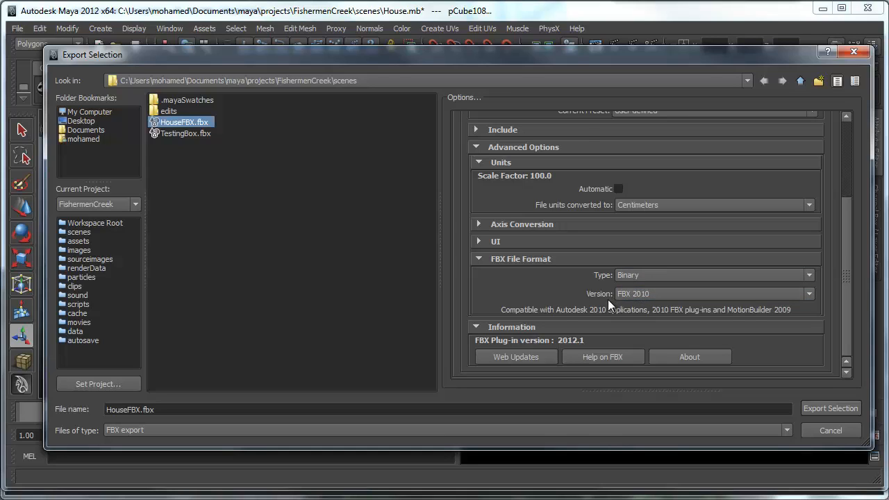
Step: Expand the Reference Options and Include Options of the export and review their settings
scroll(607, 300, "up", 2)
scroll(611, 304, "down", 2)
scroll(607, 298, "up", 3)
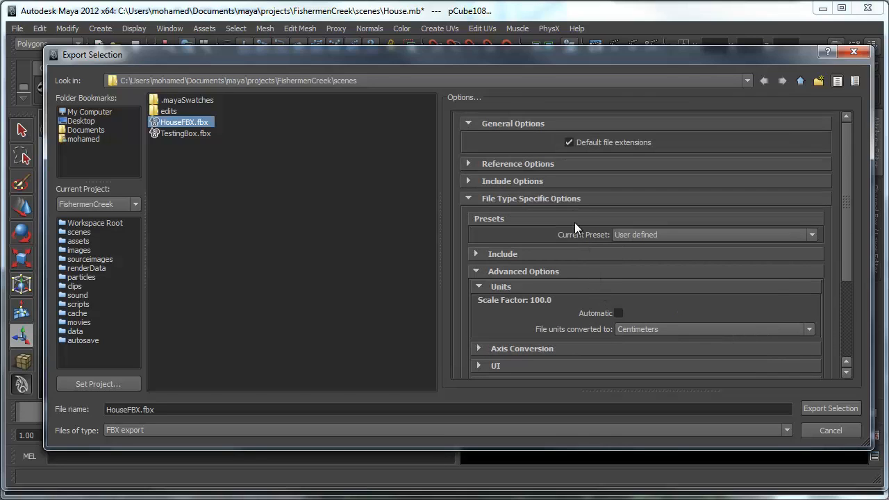
left_click(559, 166)
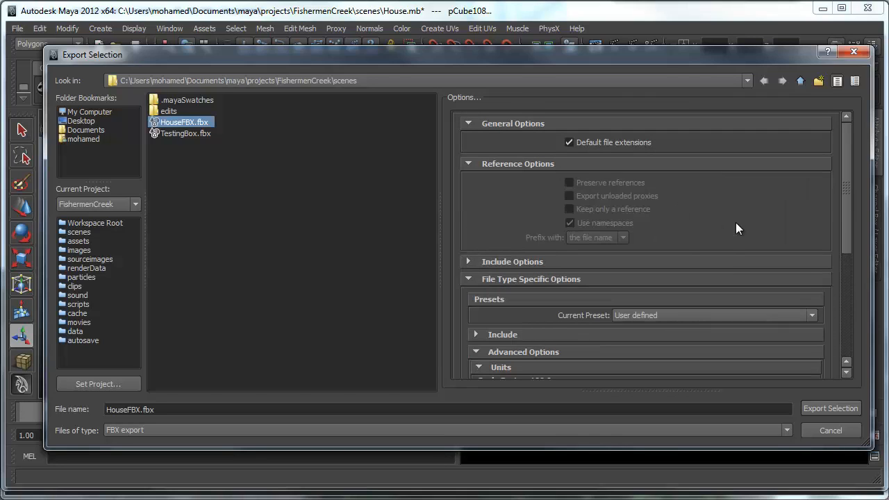
left_click(629, 266)
scroll(629, 266, "down", 3)
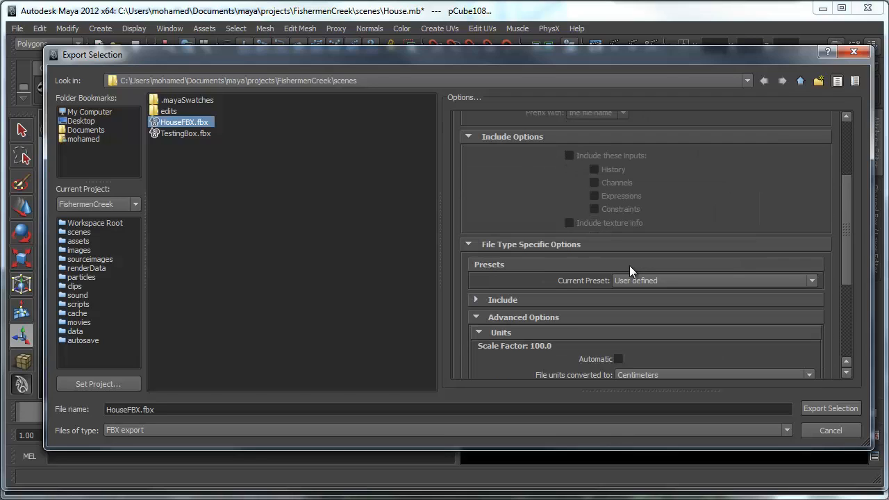
Step: Expand the Include section of the export options and review the Geometry settings and the NURBS conversion choices
scroll(629, 266, "up", 3)
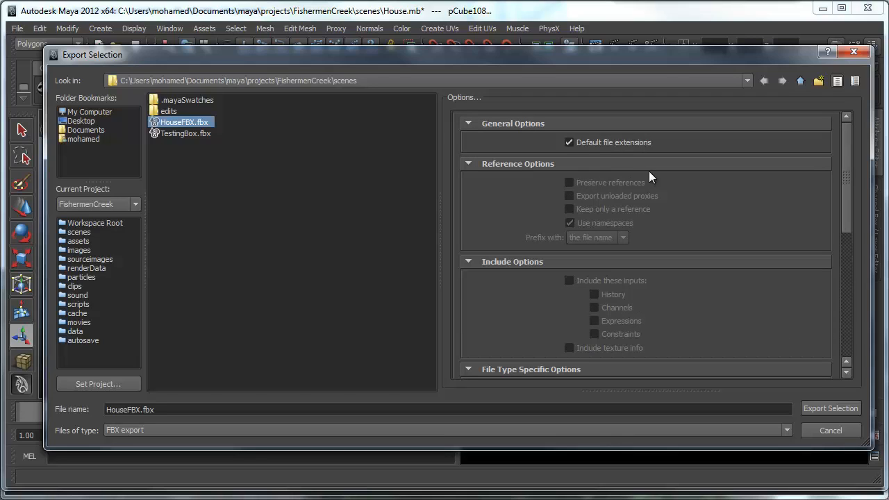
scroll(604, 209, "down", 4)
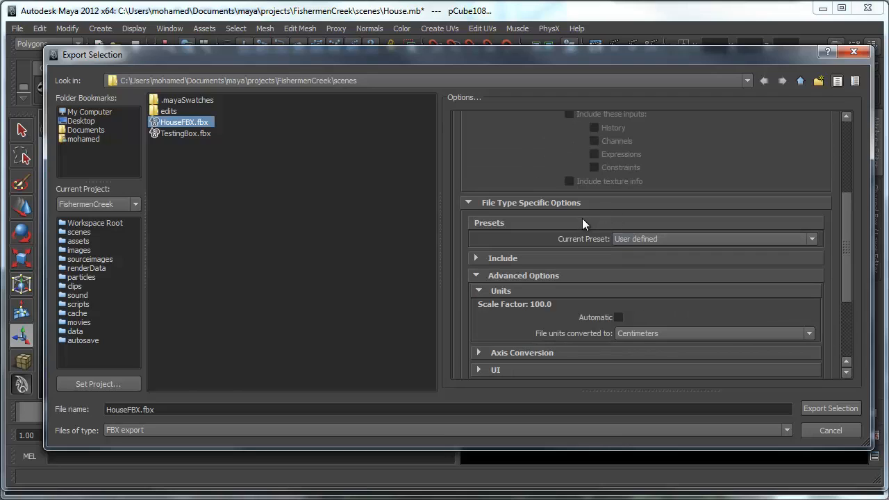
scroll(583, 219, "down", 1)
left_click(574, 214)
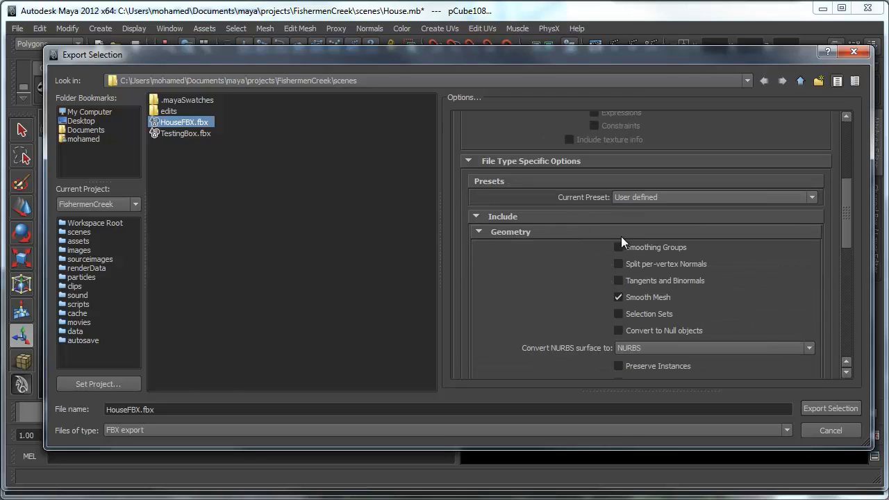
scroll(621, 237, "down", 2)
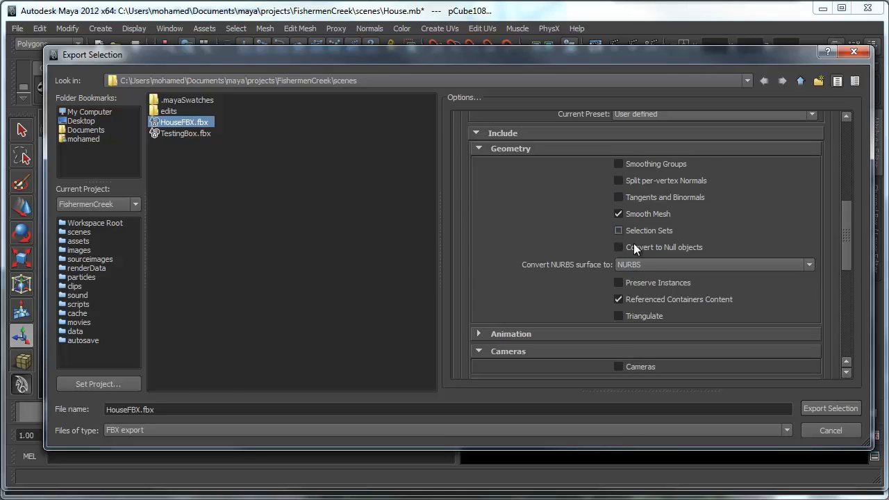
scroll(634, 243, "down", 1)
left_click(659, 223)
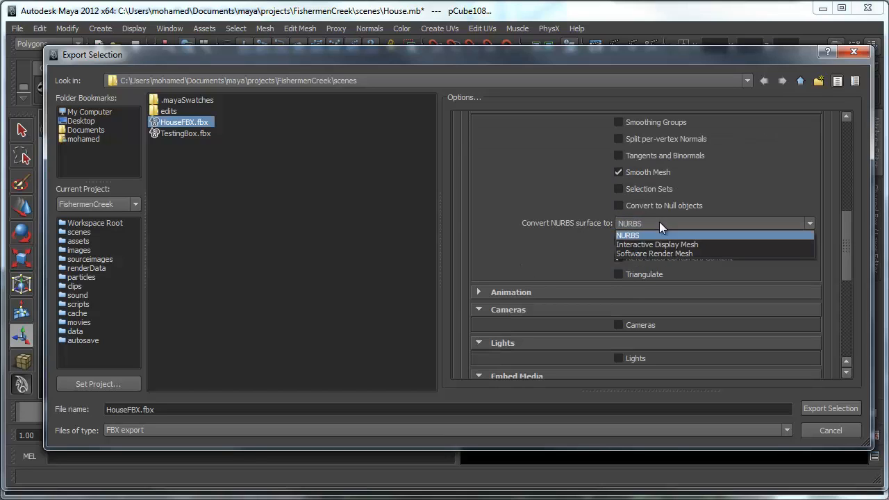
left_click(559, 221)
scroll(573, 251, "down", 1)
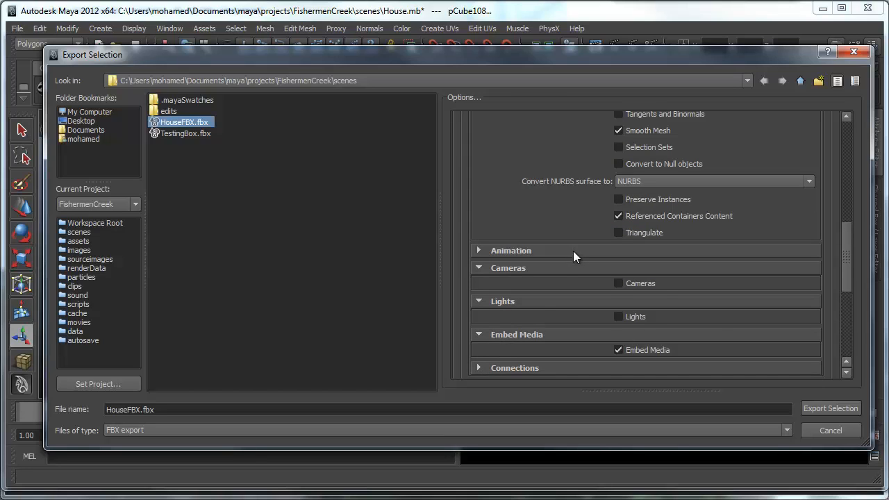
Step: Expand the Animation options and review them along with the Constraints, Cameras, Lights and Embed Media settings, leaving Animation disabled
left_click(565, 255)
scroll(619, 218, "down", 2)
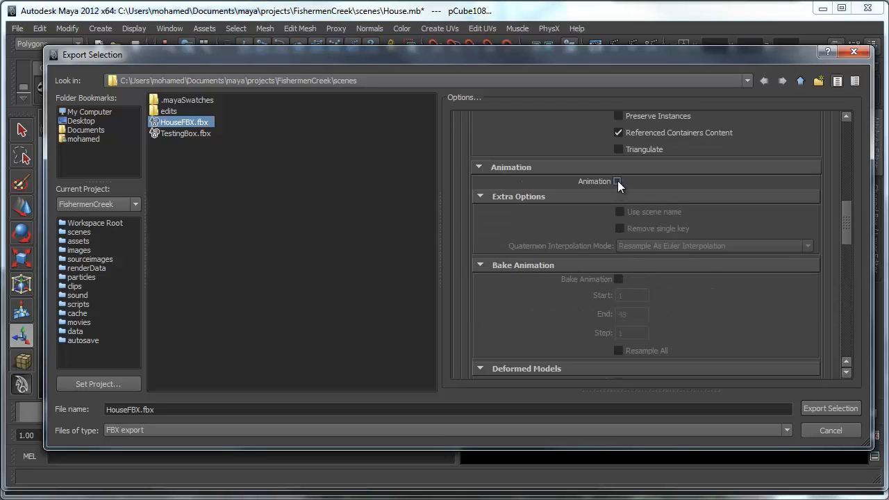
left_click(618, 181)
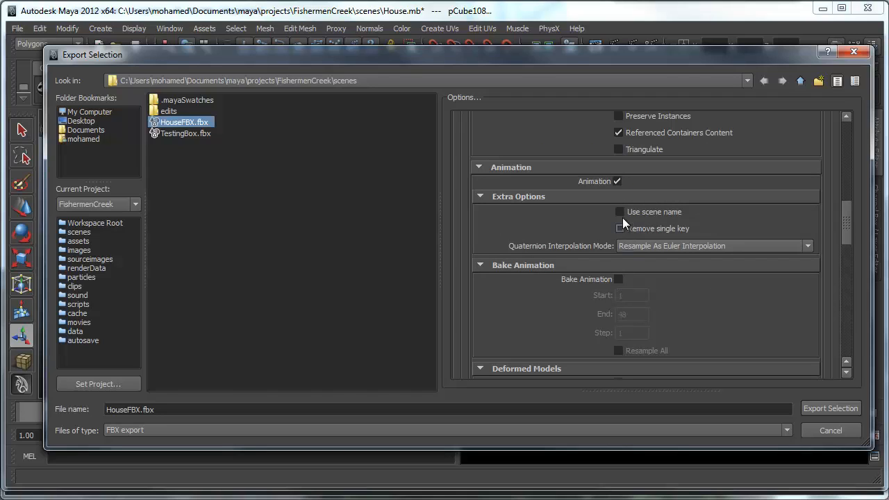
left_click(617, 181)
scroll(607, 218, "down", 3)
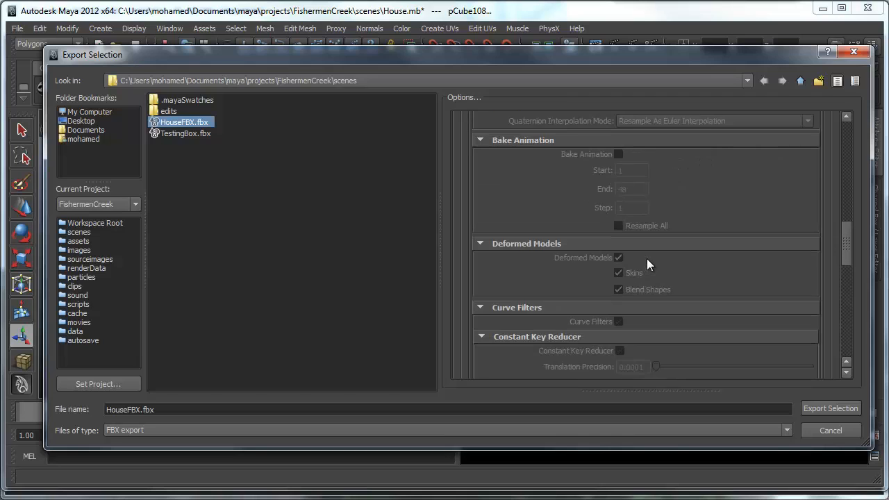
scroll(649, 277, "down", 5)
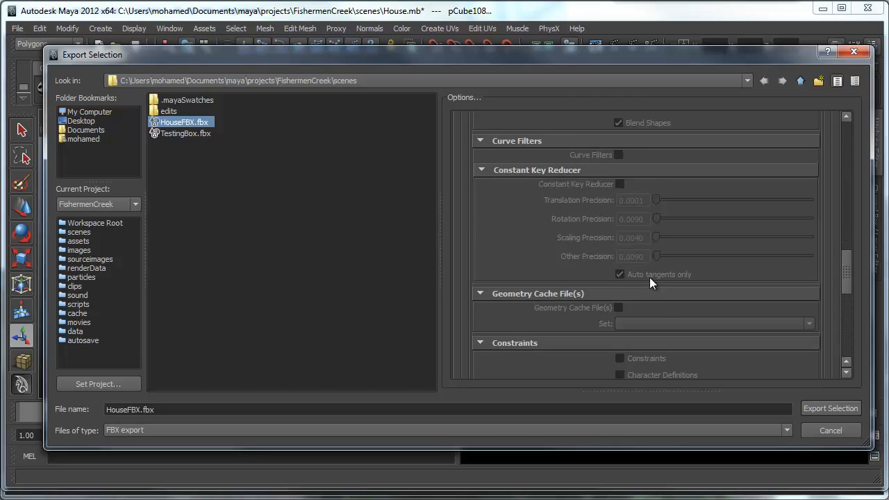
scroll(650, 277, "down", 1)
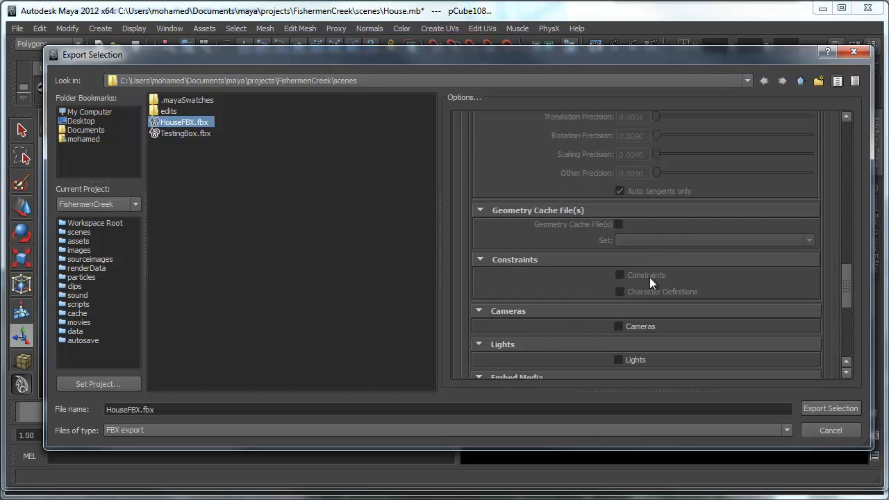
scroll(649, 277, "down", 2)
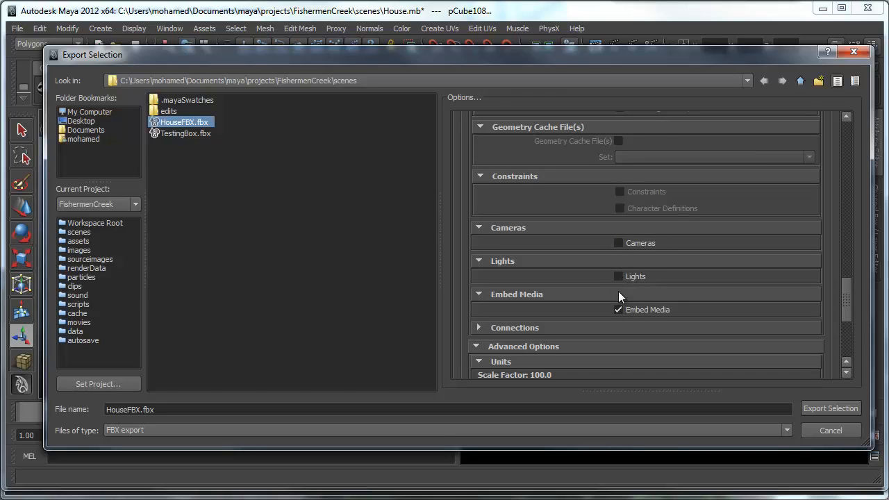
scroll(652, 295, "down", 2)
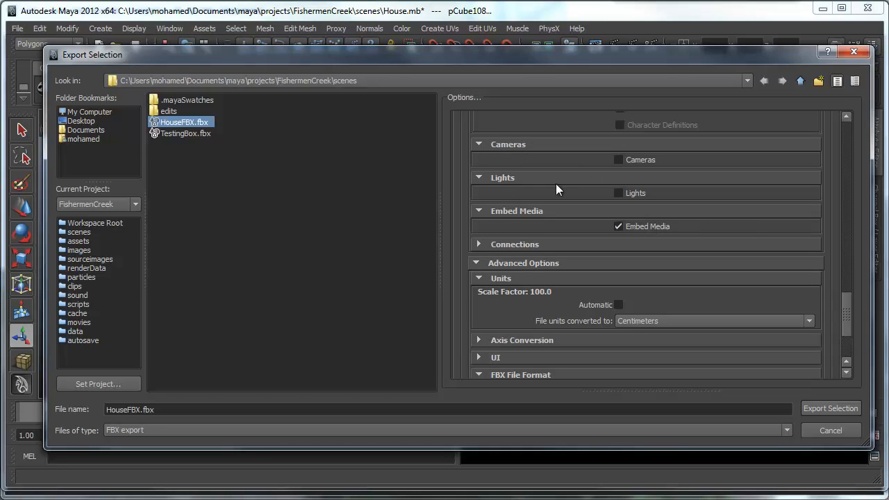
left_click_drag(423, 53, 450, 68)
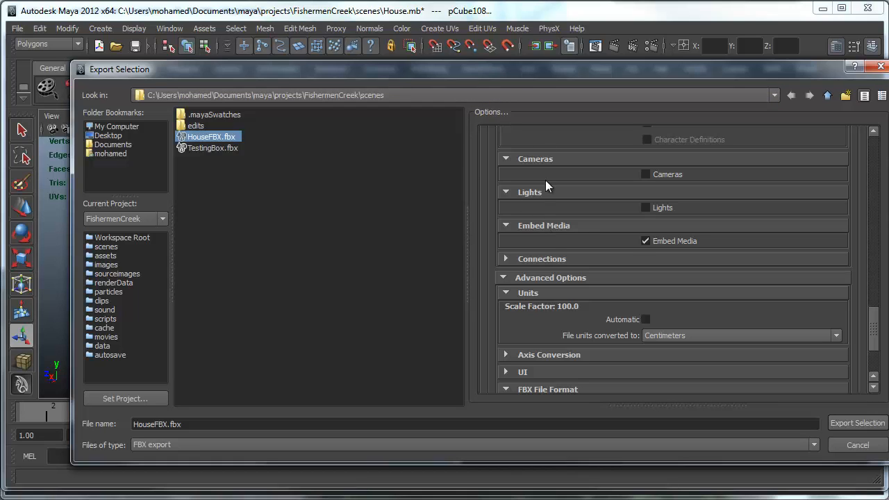
Step: Try Meters as the unit for the exported file, then return it to Centimeters
scroll(561, 224, "down", 4)
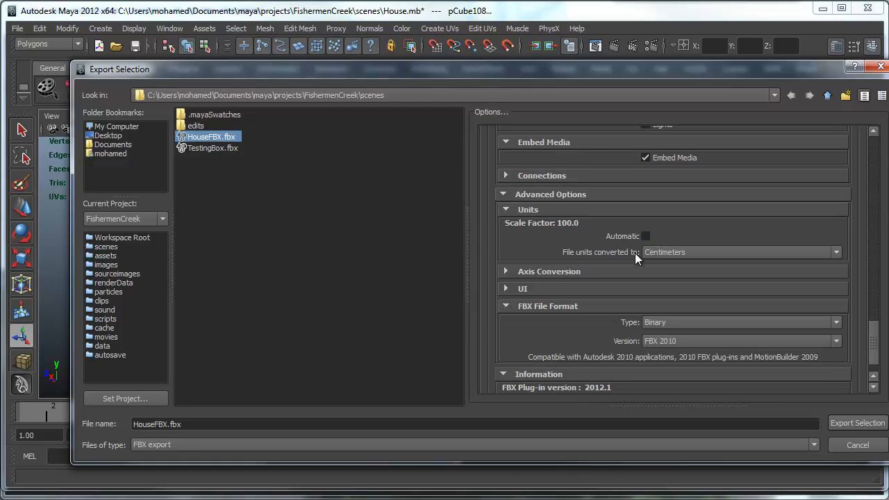
left_click(660, 255)
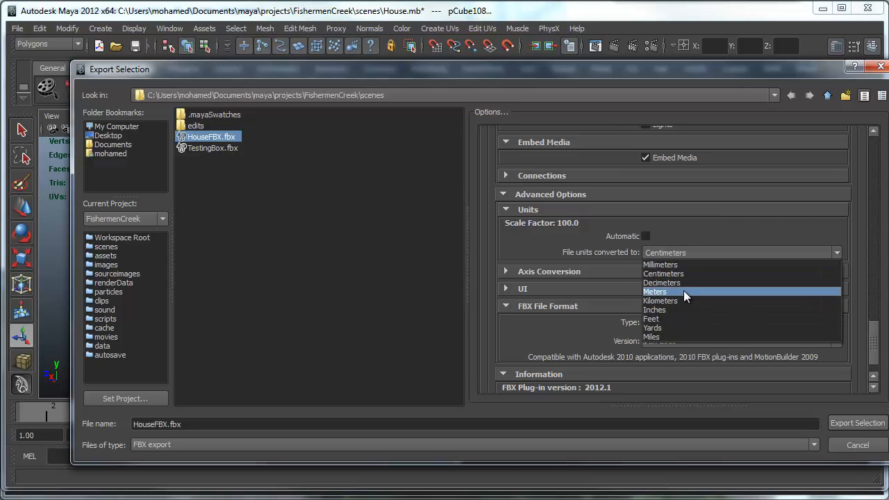
left_click(684, 292)
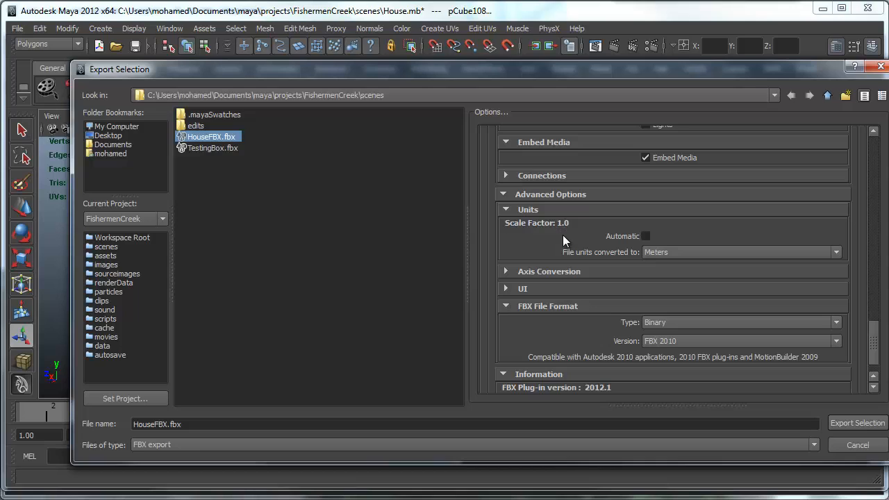
left_click(654, 251)
left_click(680, 275)
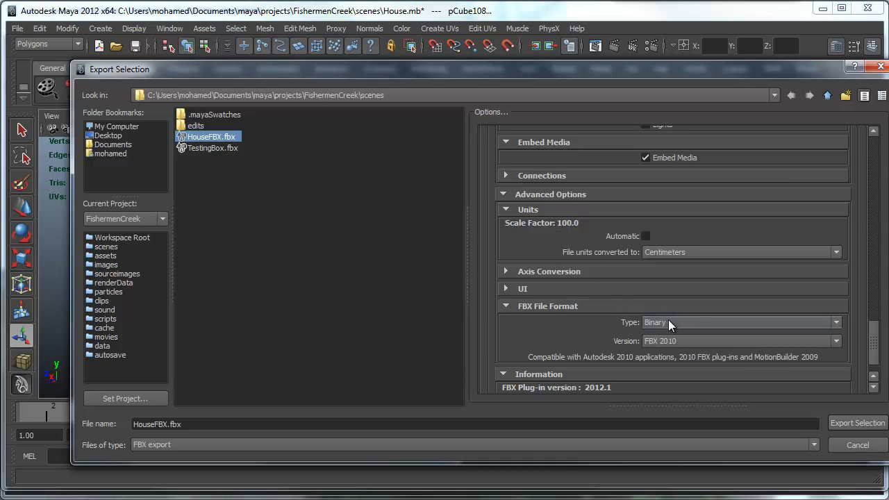
Step: Examine the UI options and the Up Axis setting under Axis Conversion for the export
scroll(665, 323, "down", 2)
left_click(525, 256)
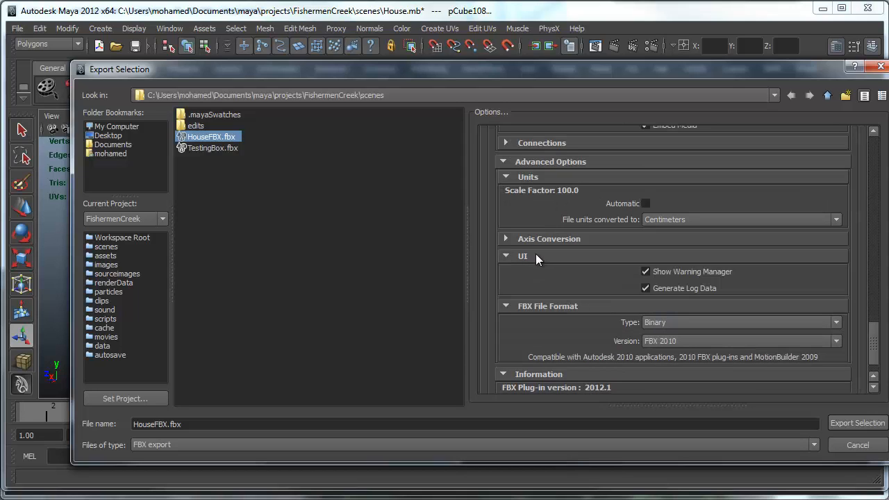
left_click(536, 256)
left_click(556, 239)
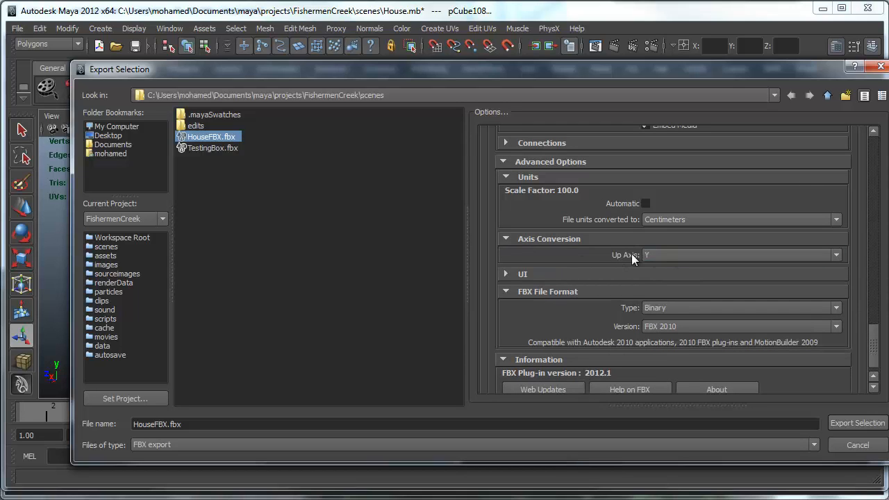
left_click_drag(459, 69, 444, 51)
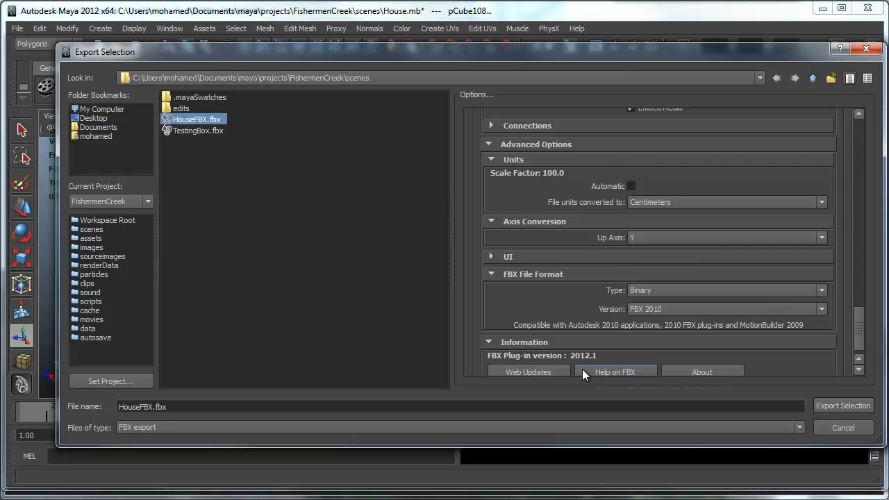
Step: Export the selected house as HouseFBX.fbx, replacing the existing file
scroll(582, 369, "down", 1)
left_click(196, 406)
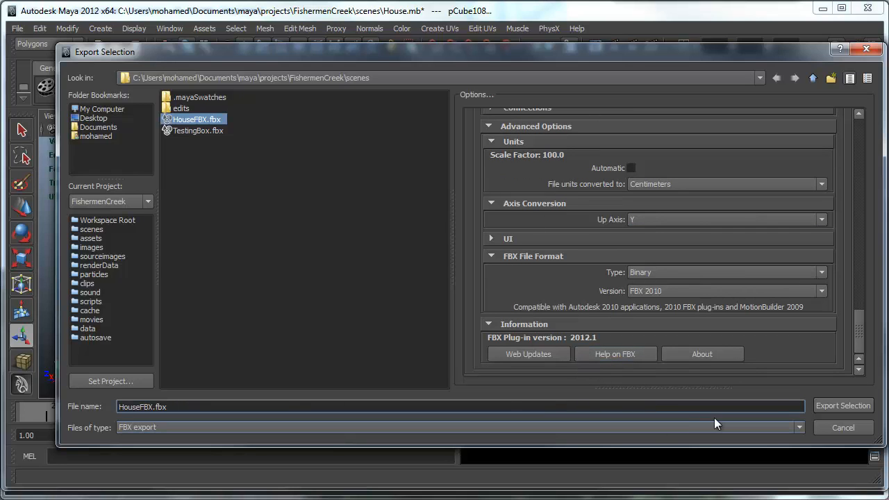
left_click(829, 405)
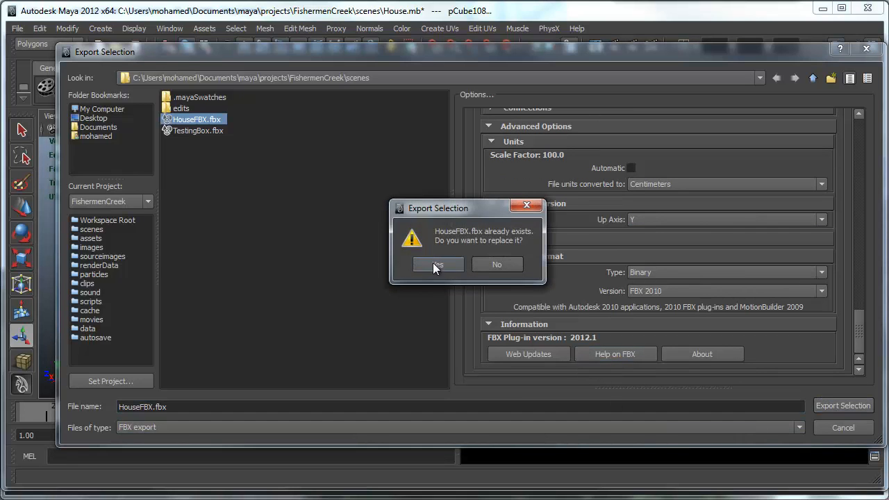
left_click(436, 265)
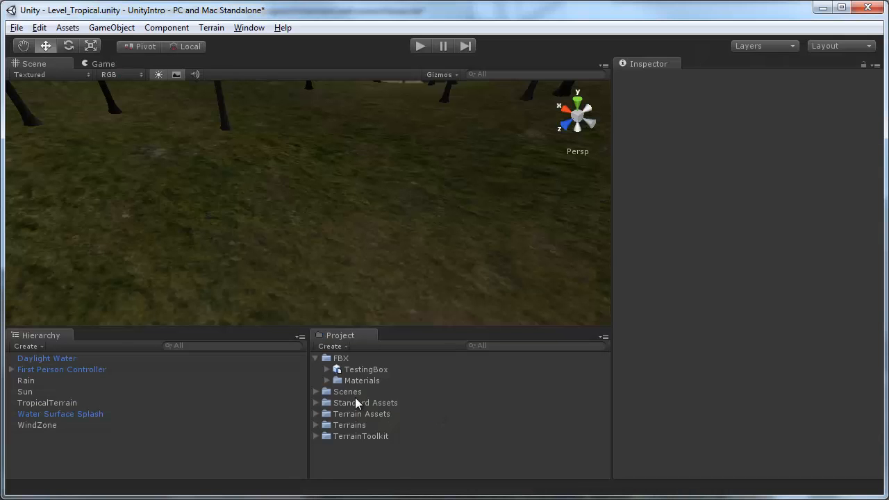
Step: In Unity, delete the TestingBox asset and the Materials folder from the project's FBX folder
left_click(368, 371)
key("Delete")
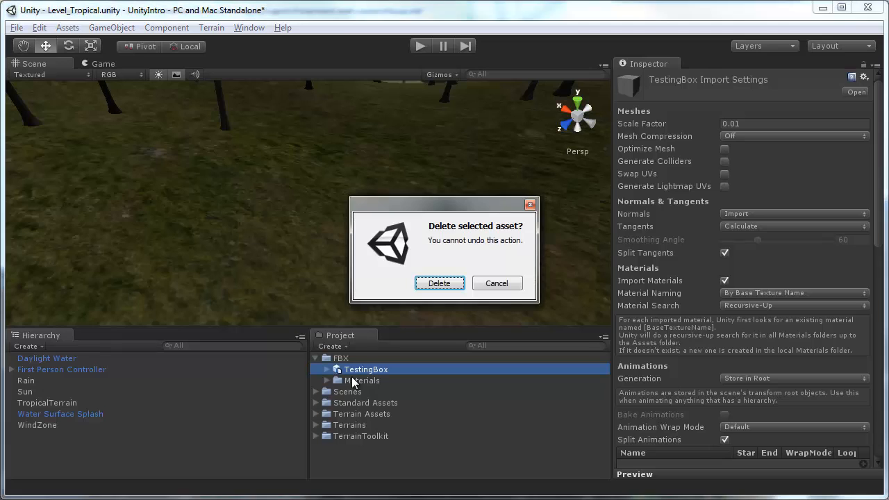
key("Return")
left_click(357, 365)
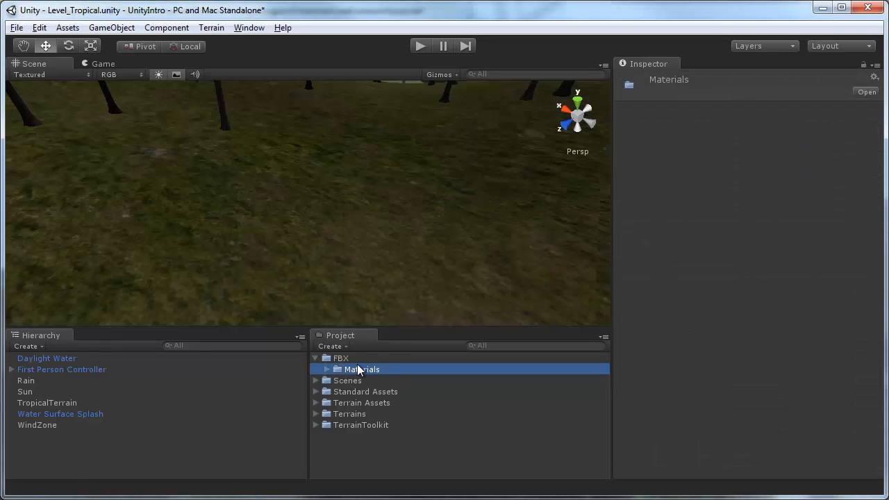
key("Delete")
key("Return")
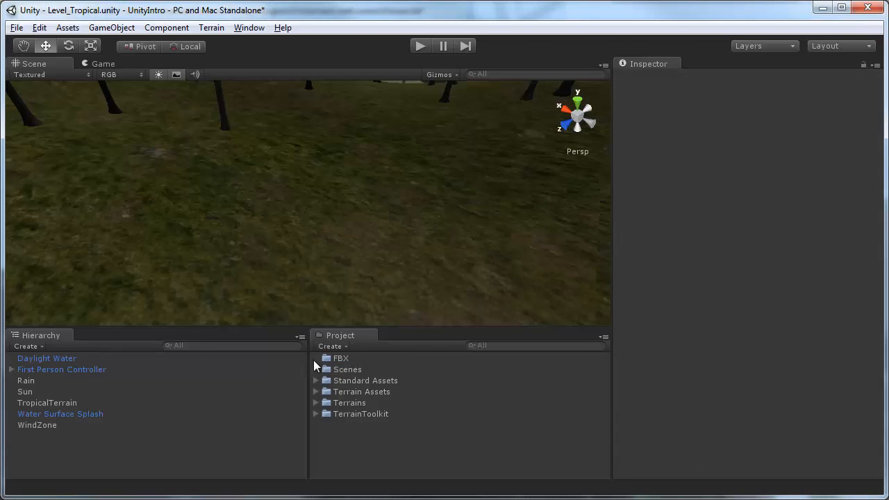
Step: Import HouseFBX.fbx into the project's FBX folder and select the imported model
left_click(340, 360)
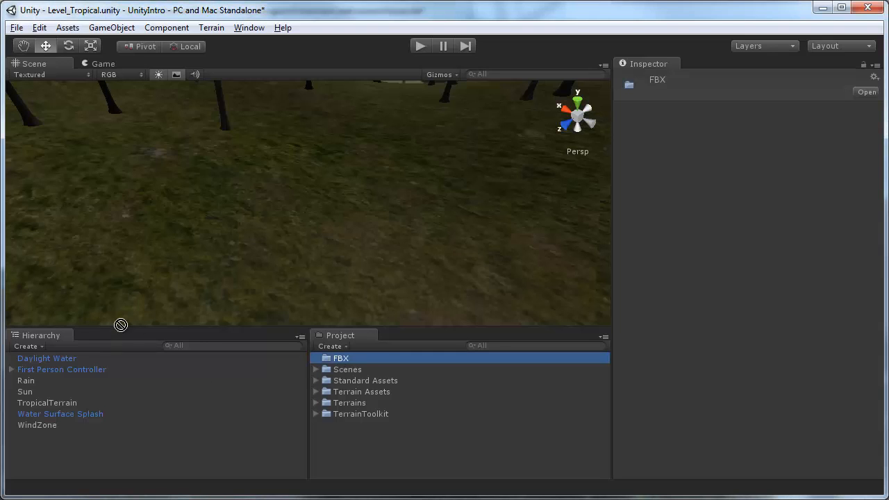
left_click(362, 370)
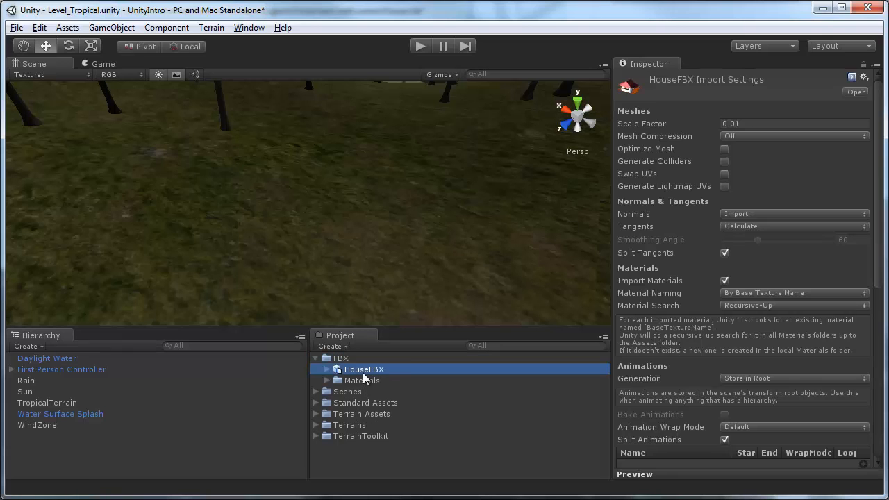
Step: Place the HouseFBX model on the grassy clearing between the trees in the scene and frame it
scroll(368, 240, "down", 6)
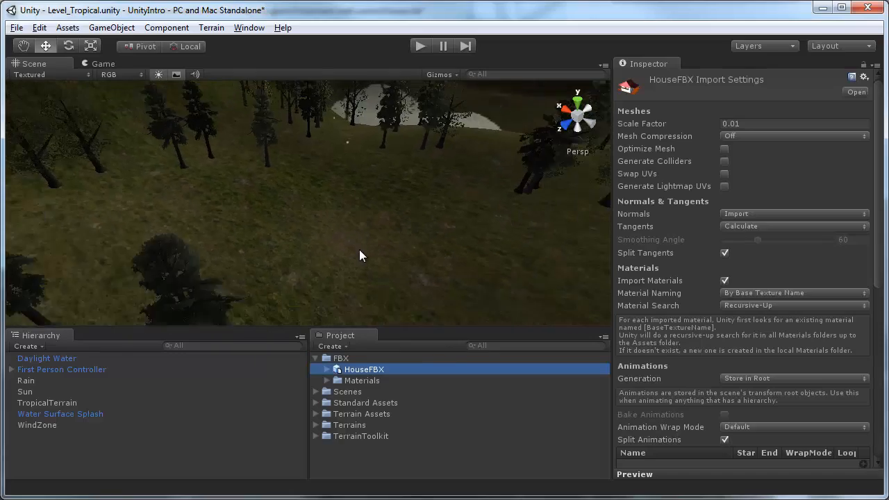
right_click_drag(359, 250, 391, 224)
left_click_drag(391, 225, 180, 233, "alt")
right_click_drag(180, 232, 551, 293, "alt")
left_click_drag(551, 291, 530, 283, "alt")
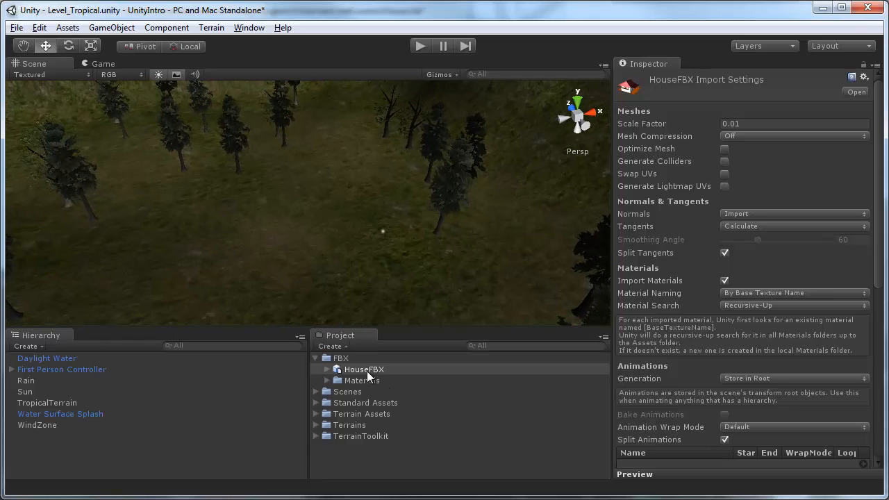
left_click_drag(367, 371, 276, 227)
key("f")
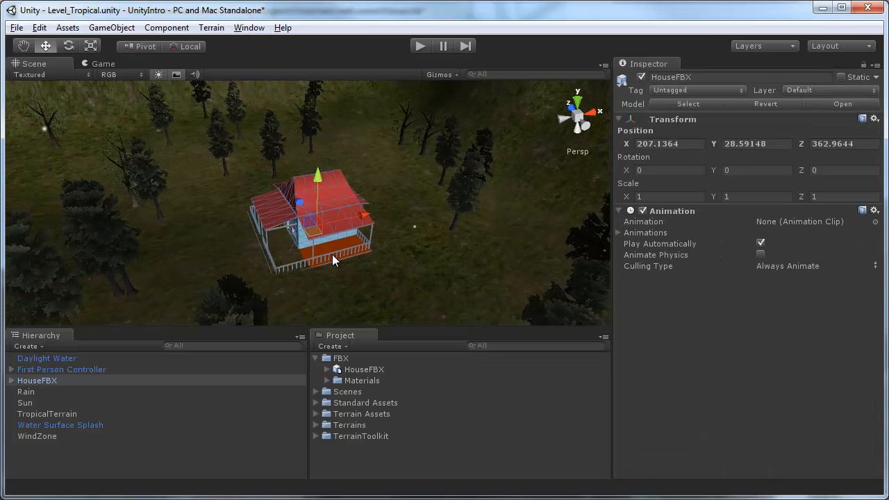
Step: Rotate the house to about -107° around the Y axis and raise it to a Y position of about 29.27
key("e")
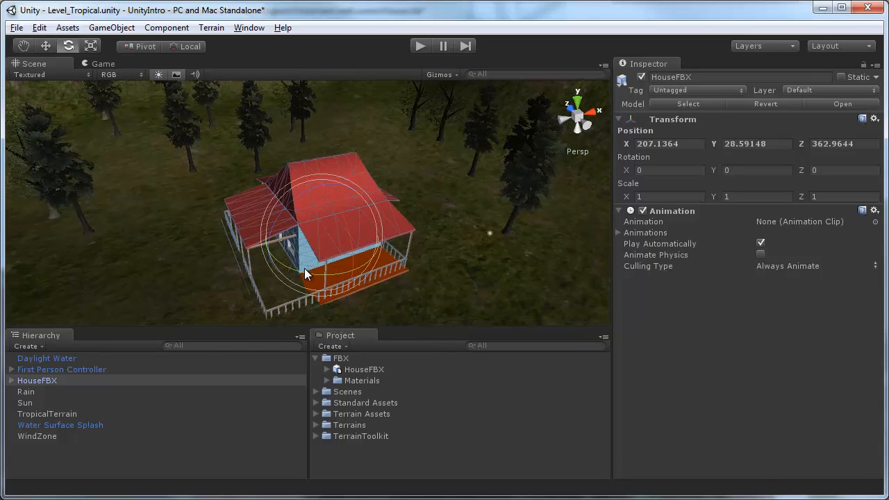
left_click_drag(304, 268, 592, 50)
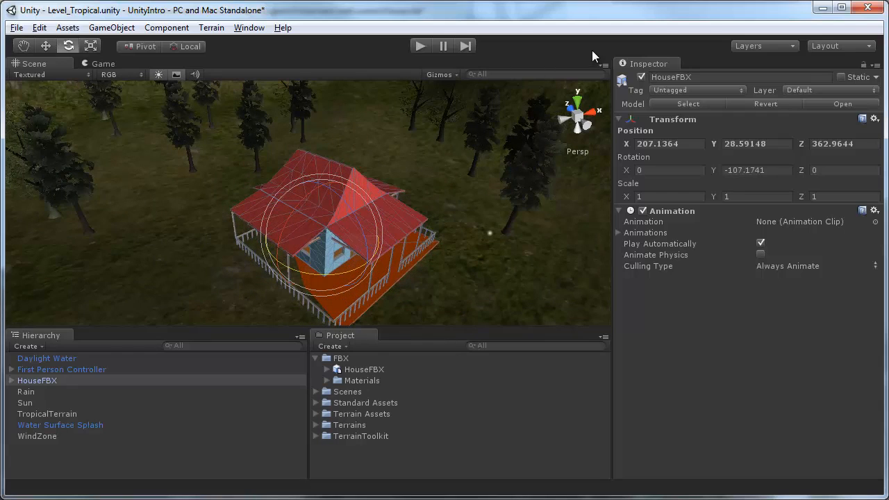
left_click_drag(342, 252, 395, 169, "alt")
left_click_drag(320, 160, 317, 157)
left_click_drag(434, 216, 40, 185, "alt")
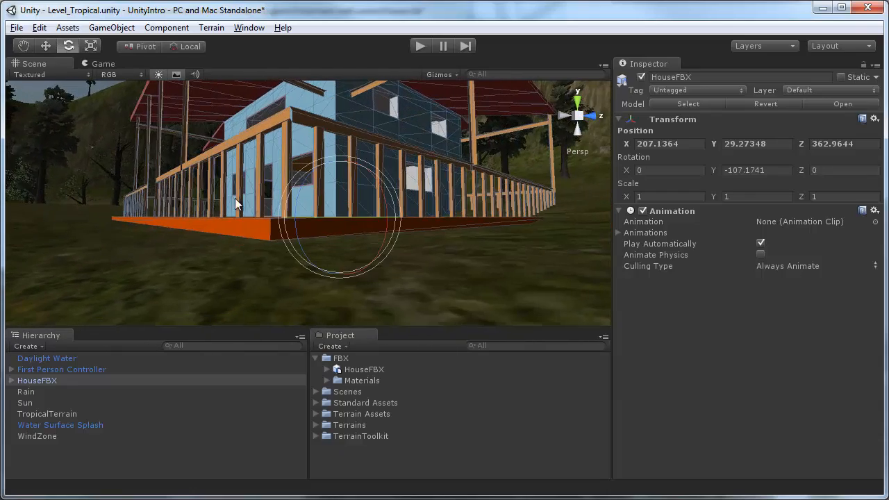
Step: Tilt the house to about 2.96° around the Z axis and raise it to a Y position of about 29.77
left_click_drag(296, 214, 296, 219)
key("w")
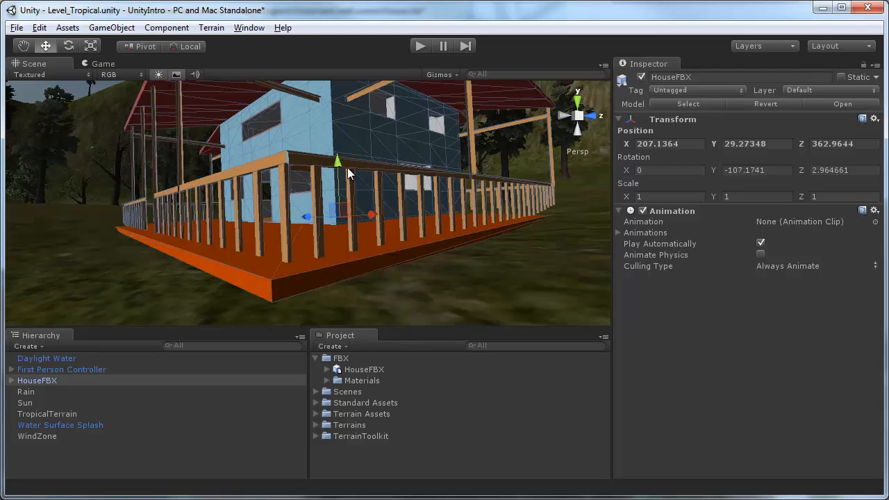
left_click_drag(347, 167, 318, 202)
left_click_drag(177, 207, 260, 212, "alt")
right_click_drag(260, 212, 118, 210, "alt")
left_click_drag(118, 210, 248, 244, "alt")
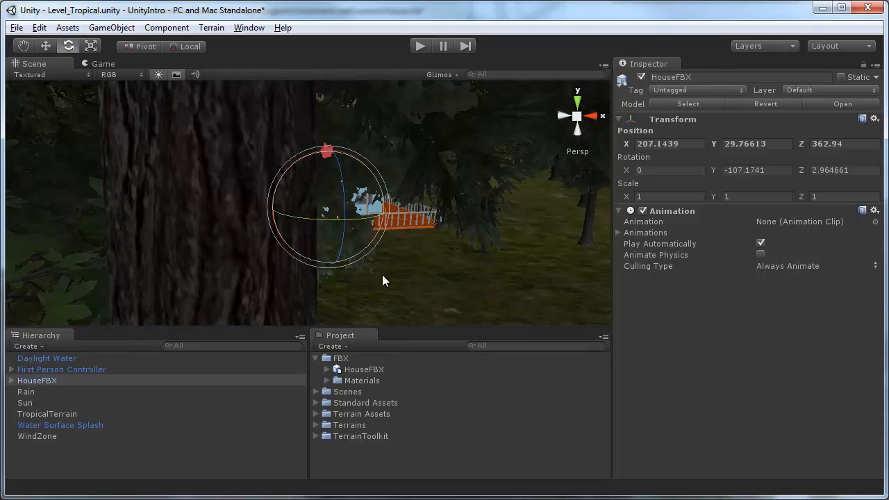
Step: Select the tropical terrain and activate the Raise / Lower Terrain tool with a brush opacity of 2
left_click_drag(382, 277, 168, 206, "alt")
right_click_drag(168, 206, 326, 273, "alt")
left_click_drag(326, 273, 237, 244, "alt")
key("alt+w")
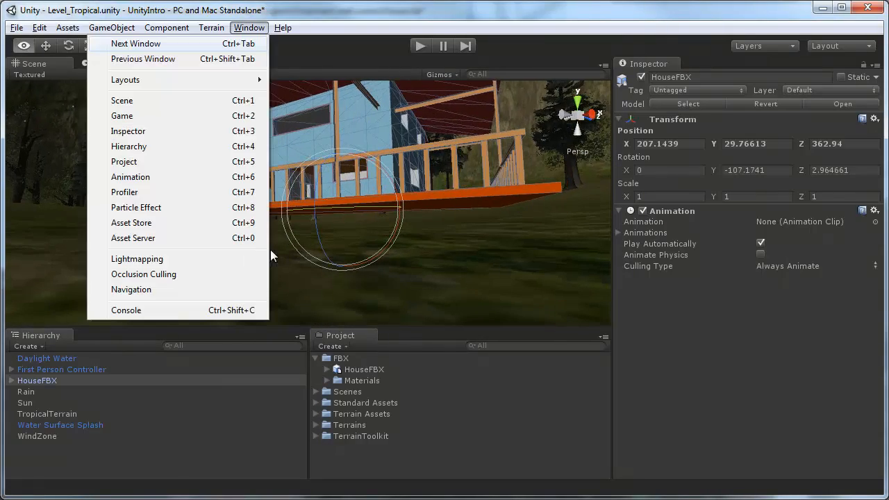
left_click(422, 243)
left_click_drag(422, 243, 369, 240, "alt")
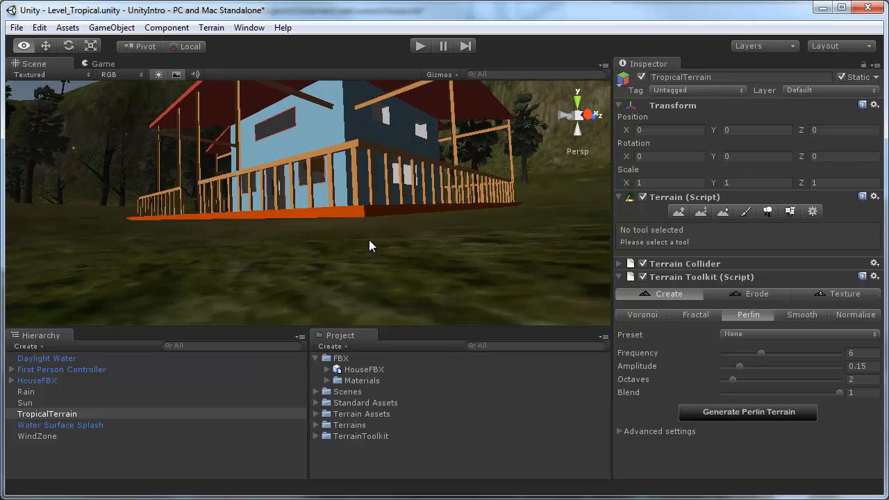
left_click(678, 210)
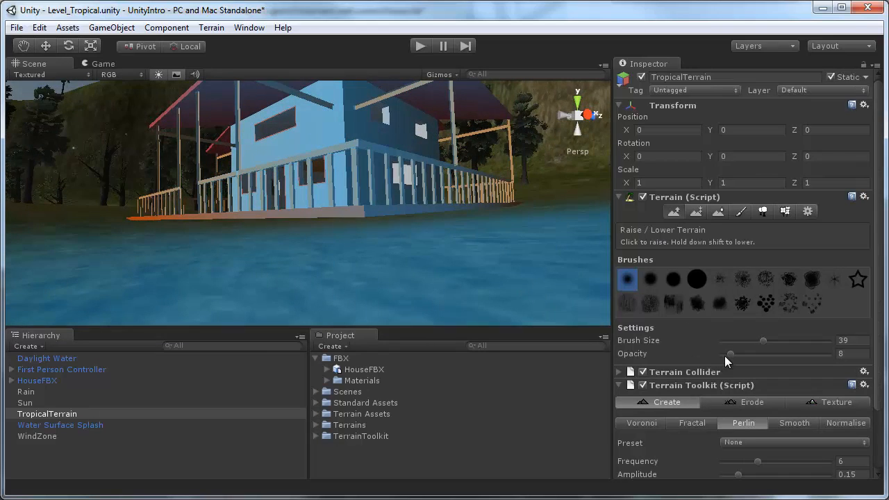
left_click_drag(729, 353, 723, 360)
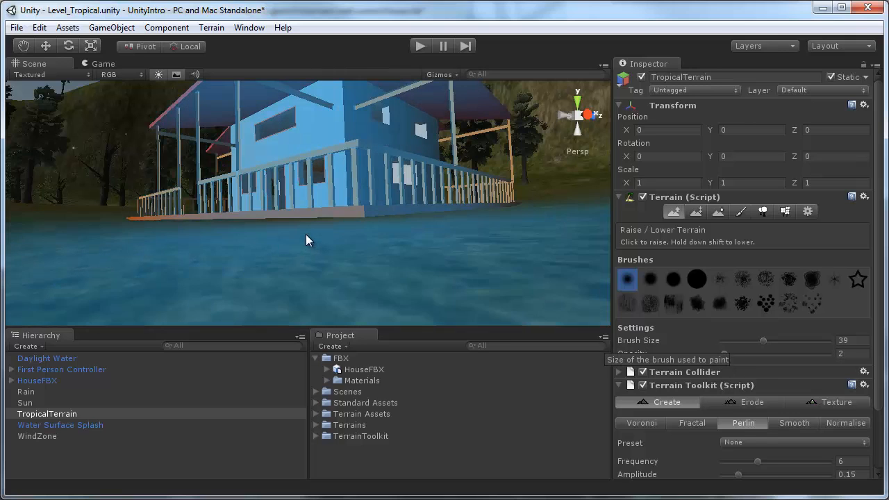
Step: Examine how the house's deck meets the ground from several sides
right_click_drag(497, 302, 377, 271, "alt")
left_click_drag(377, 271, 415, 276, "alt")
left_click_drag(139, 281, 178, 201, "alt")
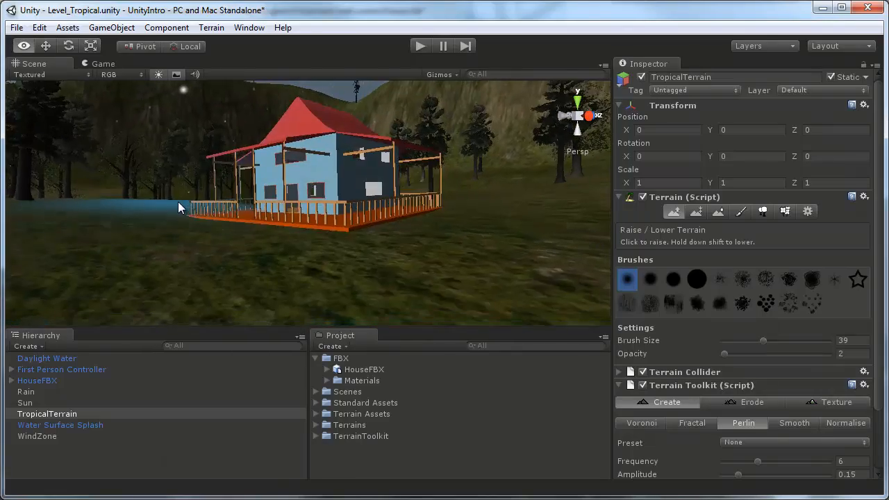
right_click_drag(236, 222, 313, 240, "alt")
left_click_drag(312, 240, 418, 222, "alt")
right_click_drag(334, 233, 382, 247, "alt")
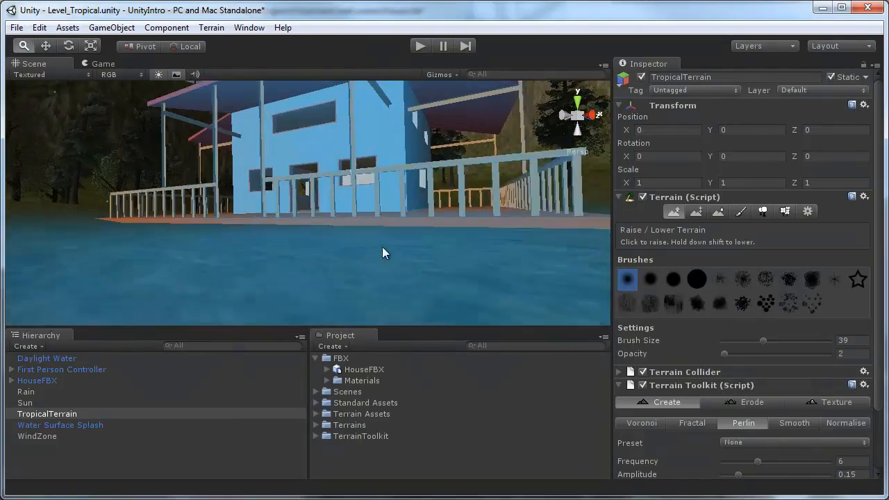
left_click_drag(382, 247, 302, 292, "alt")
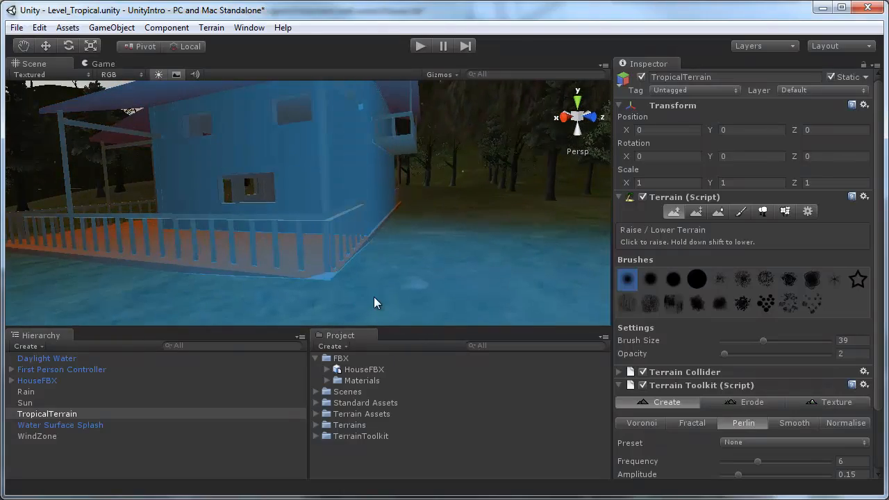
left_click_drag(374, 296, 463, 196, "alt")
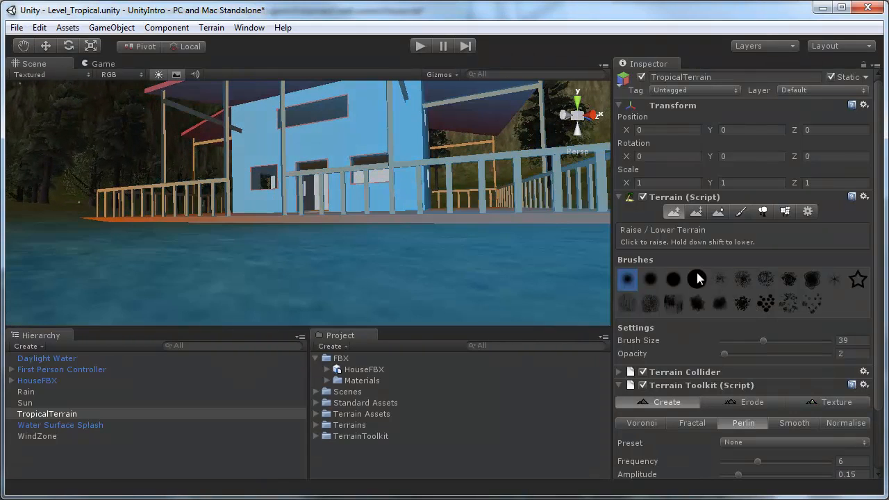
Step: Set the terrain brush size to 13, check the ground along the front of the deck, and leave the terrain tool
left_click_drag(769, 339, 735, 340)
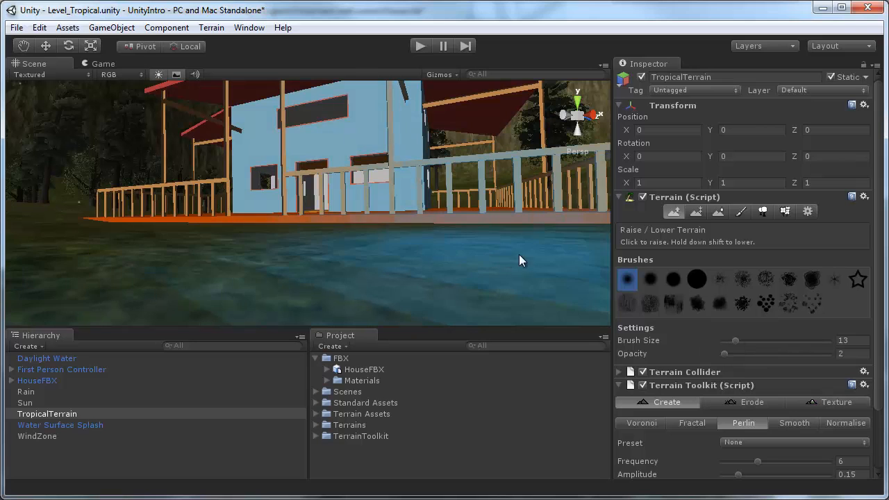
right_click_drag(452, 251, 294, 295, "alt")
left_click_drag(294, 294, 330, 280, "alt")
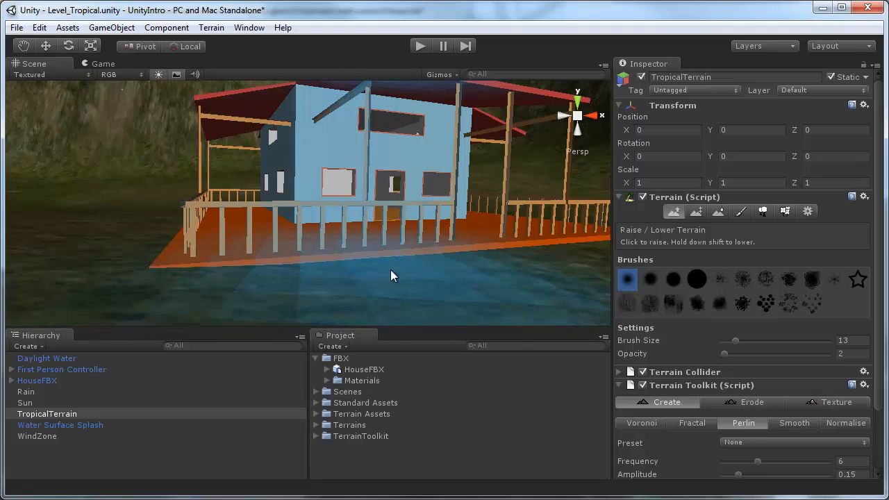
left_click_drag(257, 289, 337, 274, "alt")
key("w")
Step: Play the level and walk through the forest to the house and into its interior
left_click(418, 45)
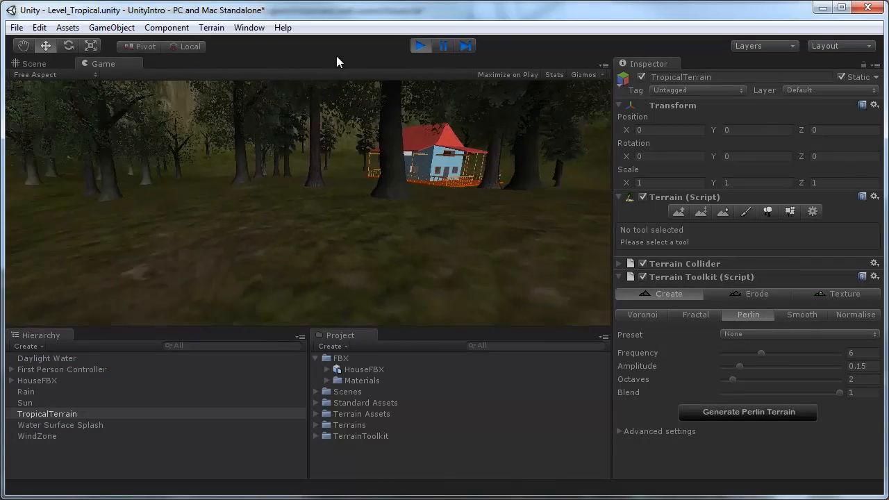
key("w")
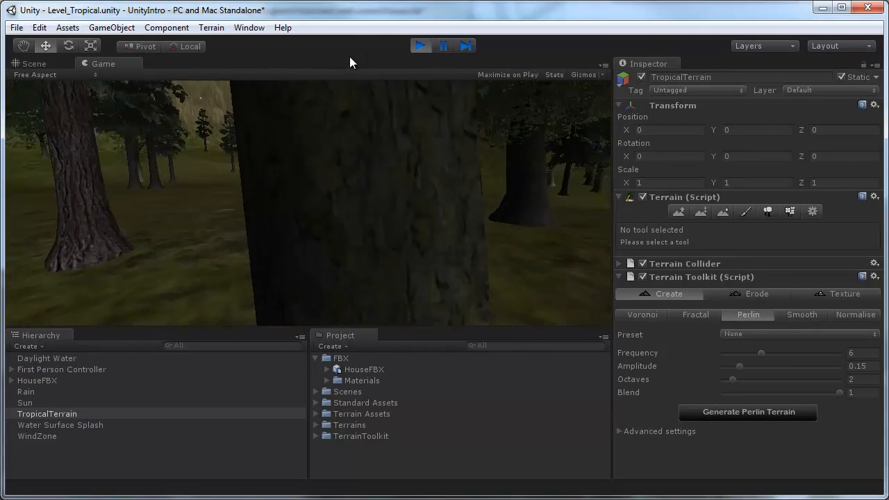
key("a")
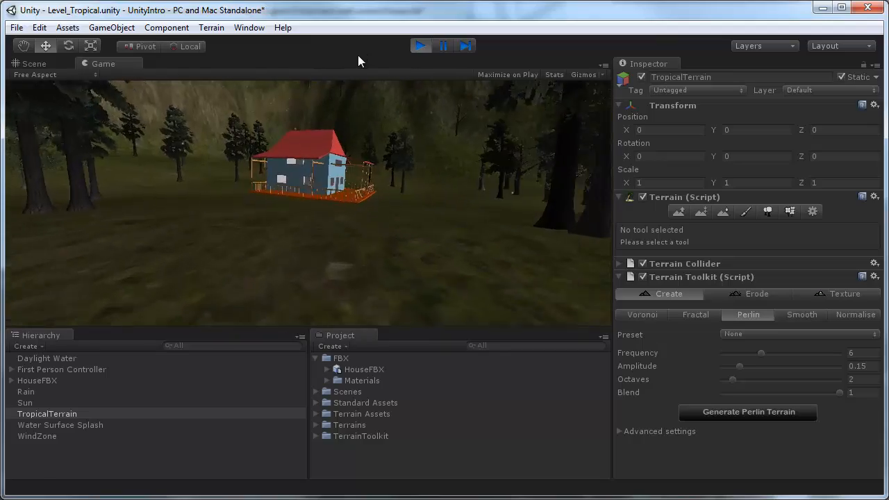
key("w")
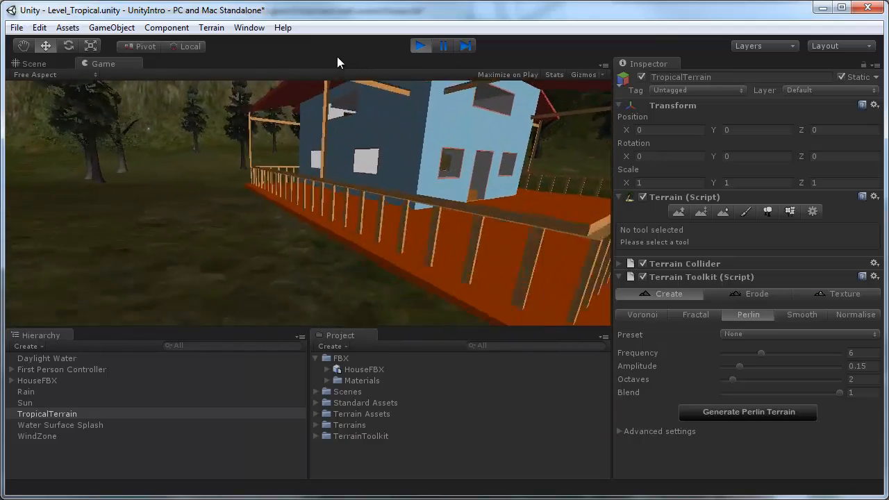
key("w")
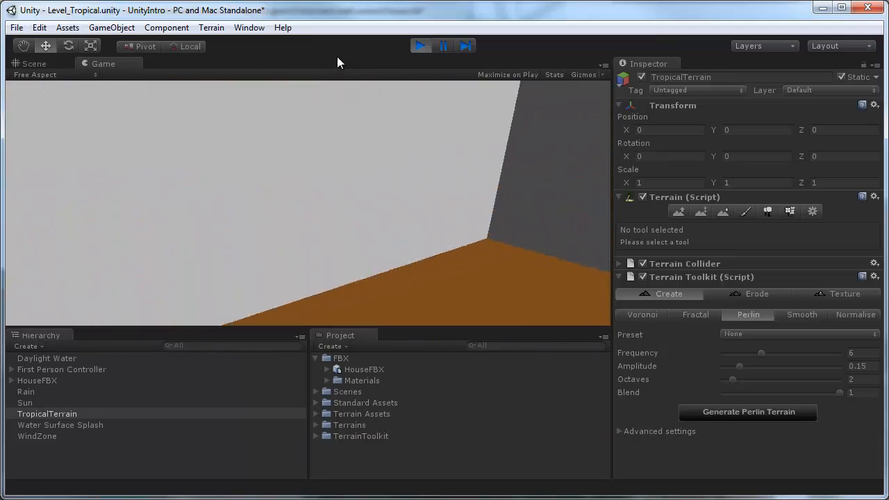
key("w")
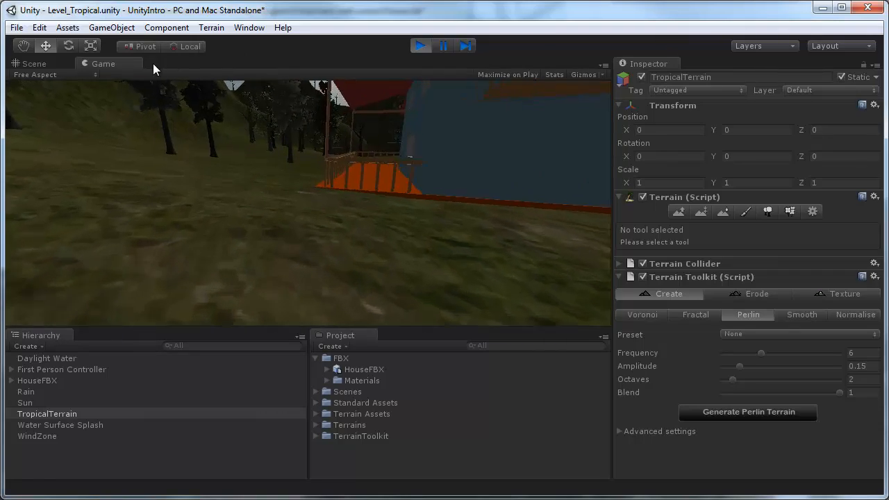
key("w")
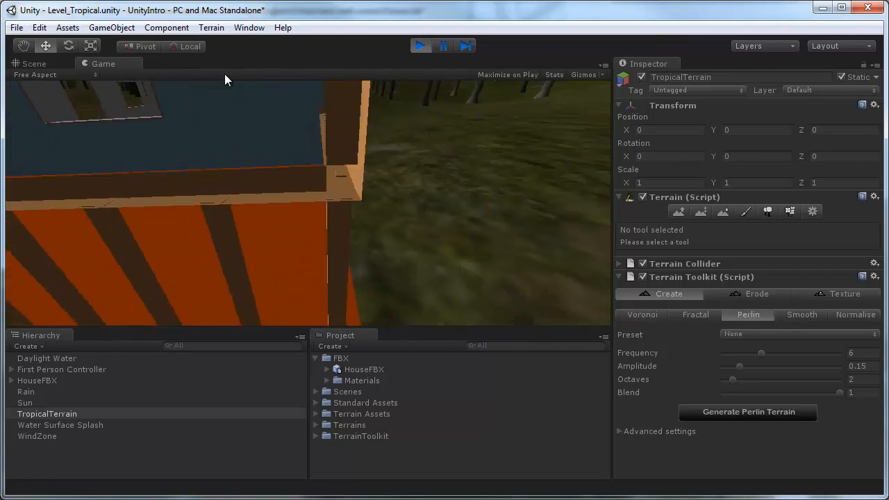
Step: Walk along the deck and its railings in the running game to inspect them up close
key("a")
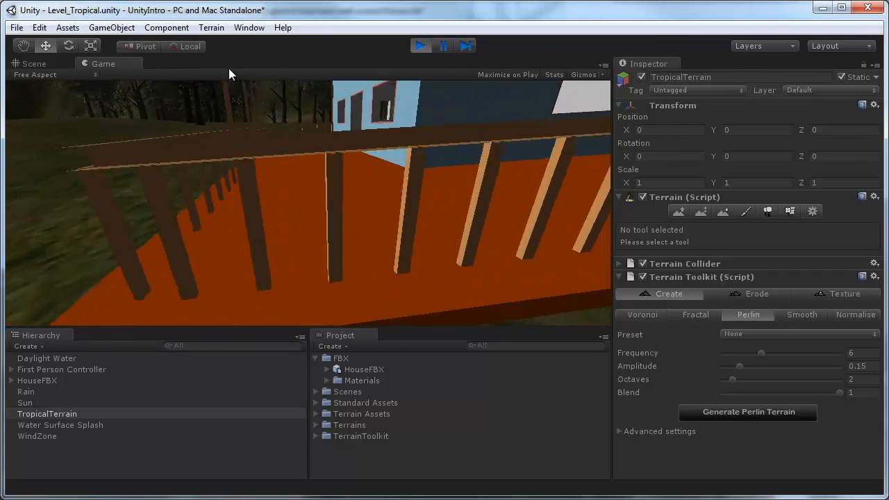
key("a")
key("w")
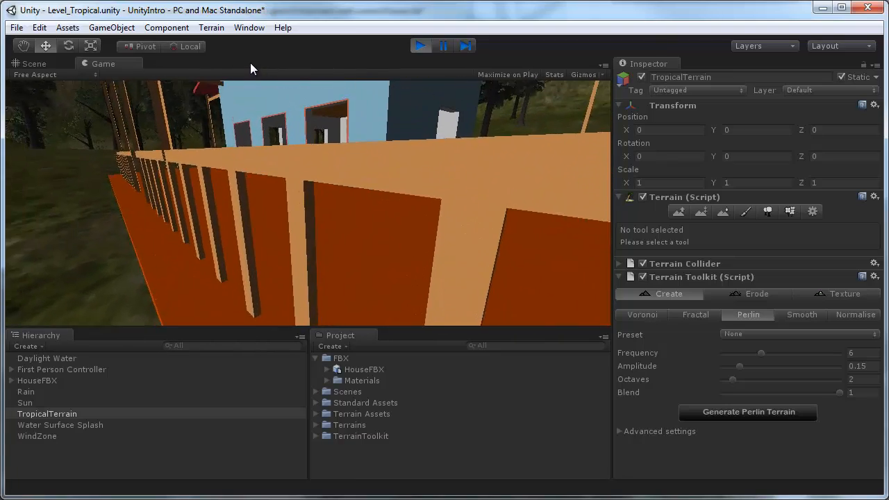
key("w")
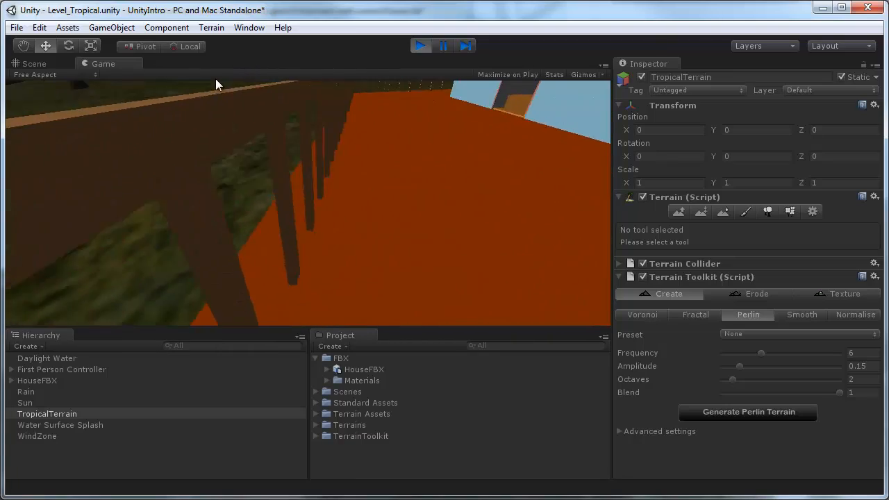
key("w")
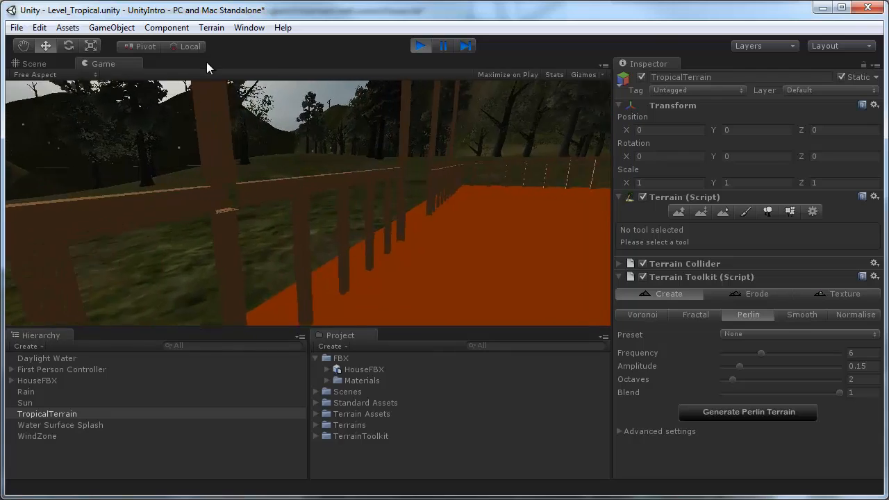
key("w")
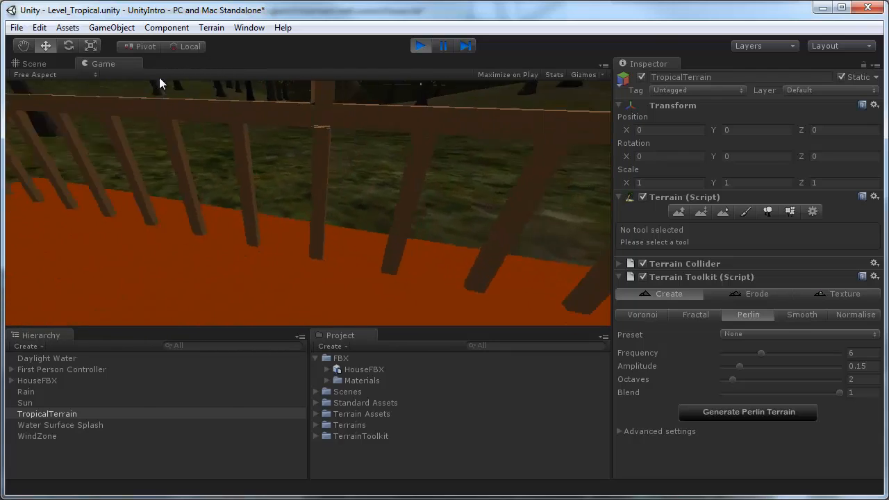
key("w")
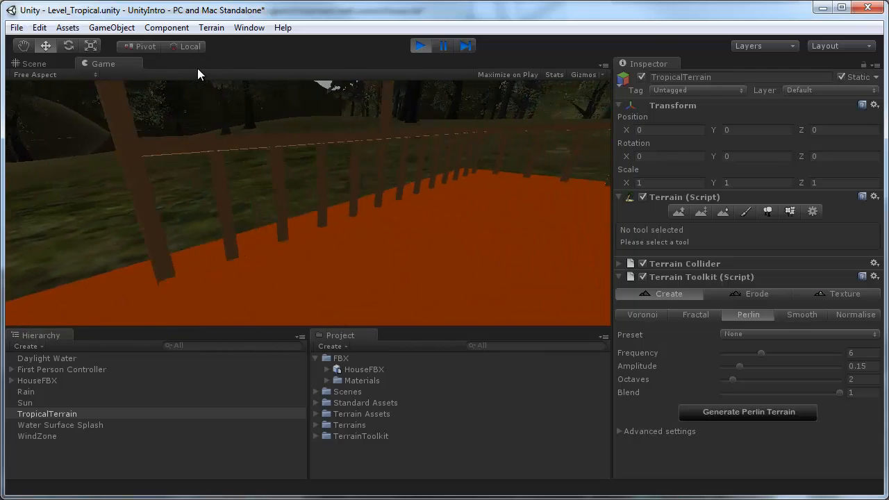
key("w")
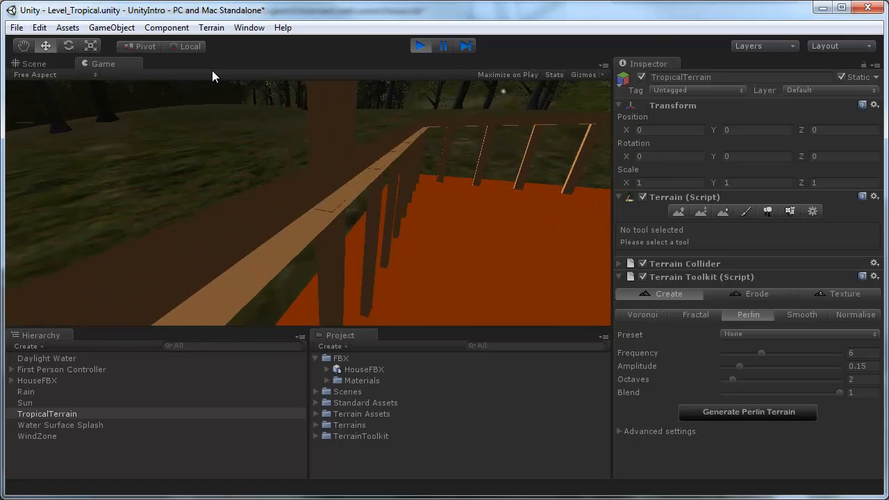
key("w")
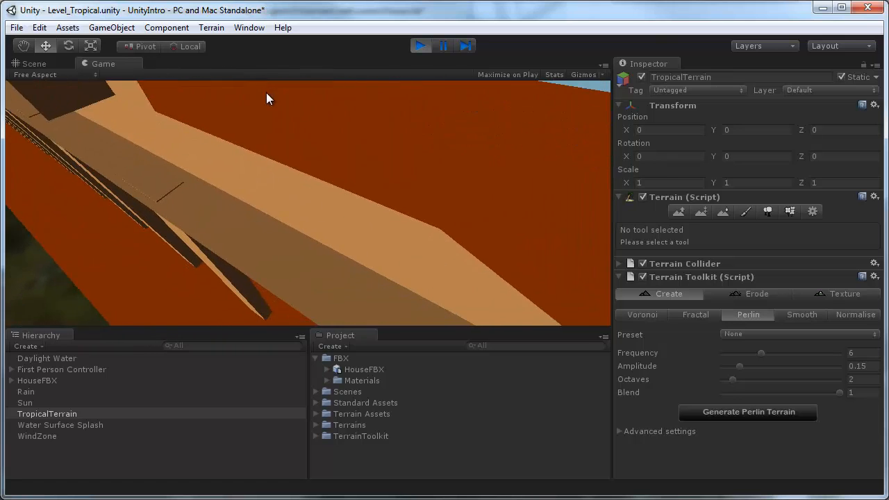
key("s")
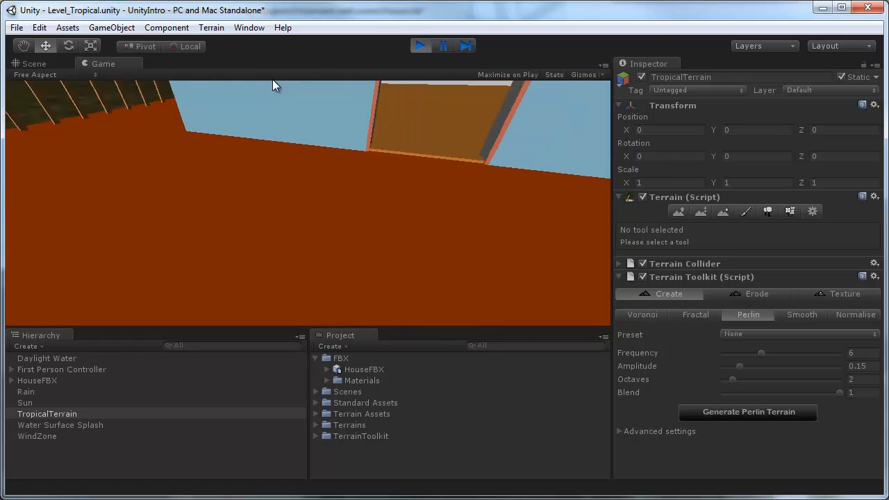
Step: Walk around the corner of the deck, go inside the house, and exit through the doorway to view its front
key("w")
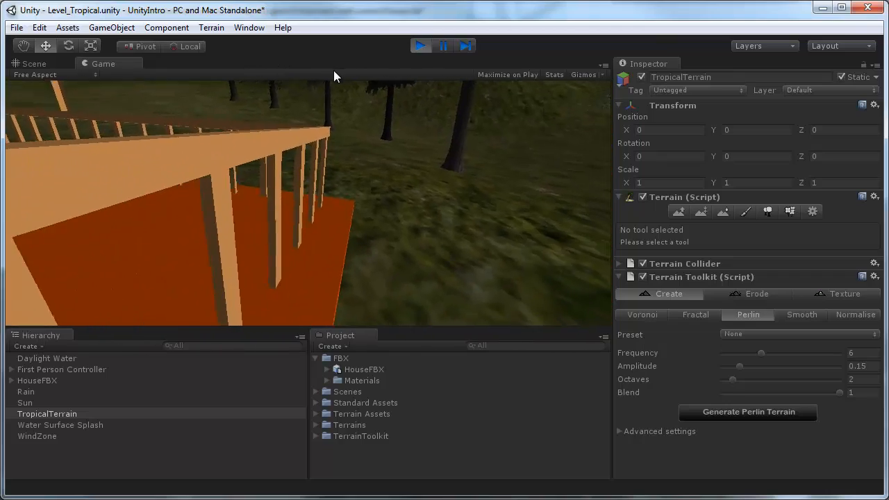
key("w")
key("w")
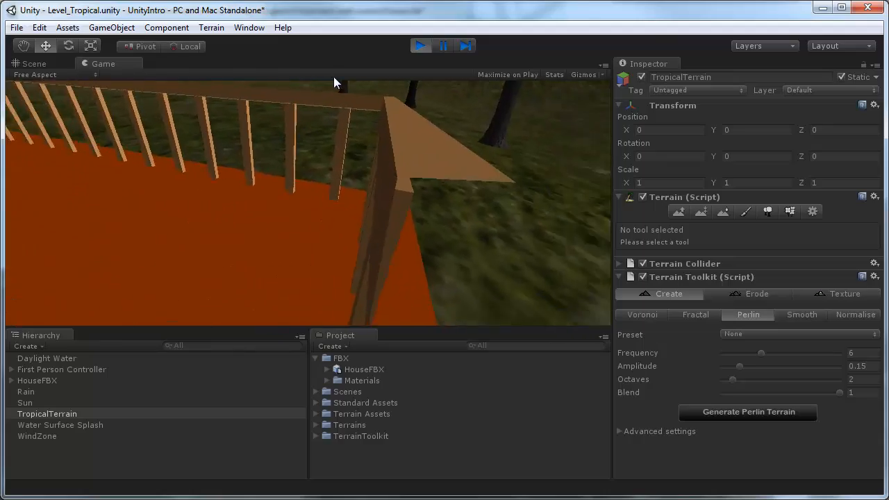
key("w")
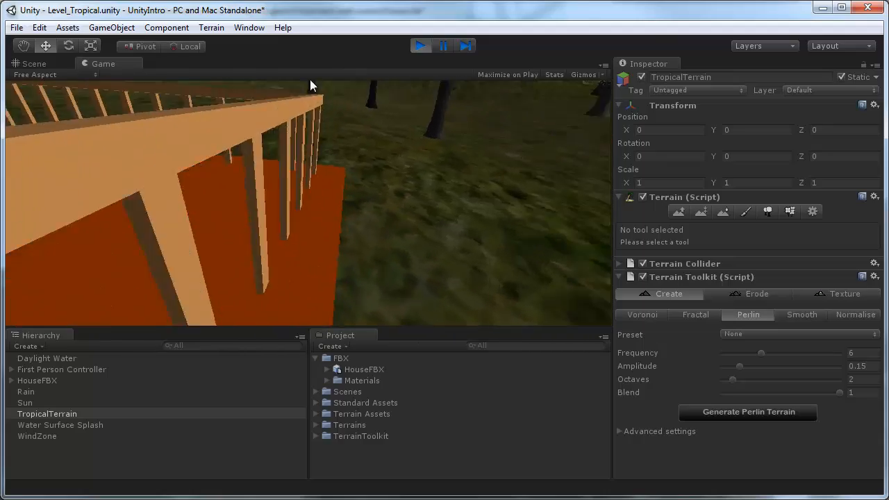
key("d")
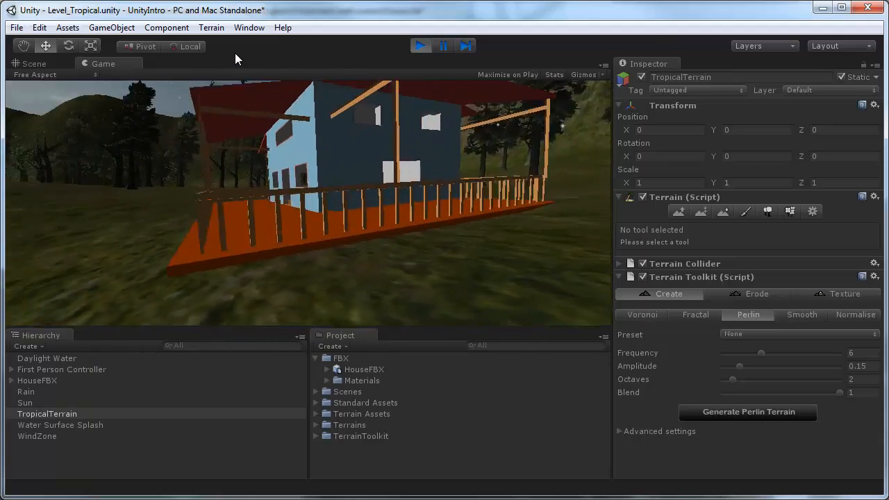
key("w")
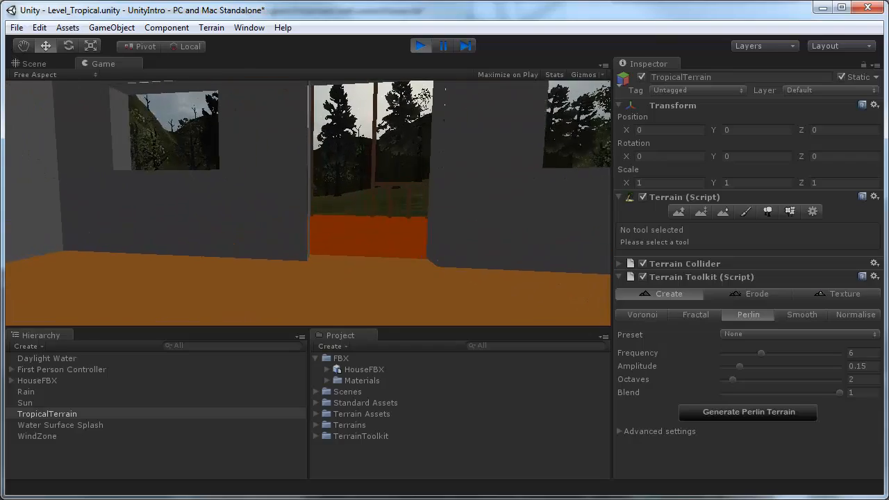
key("w")
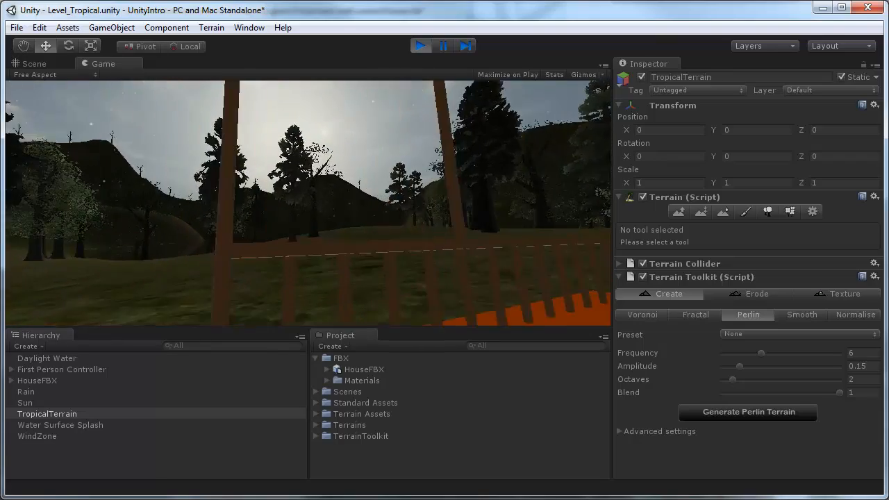
key("s")
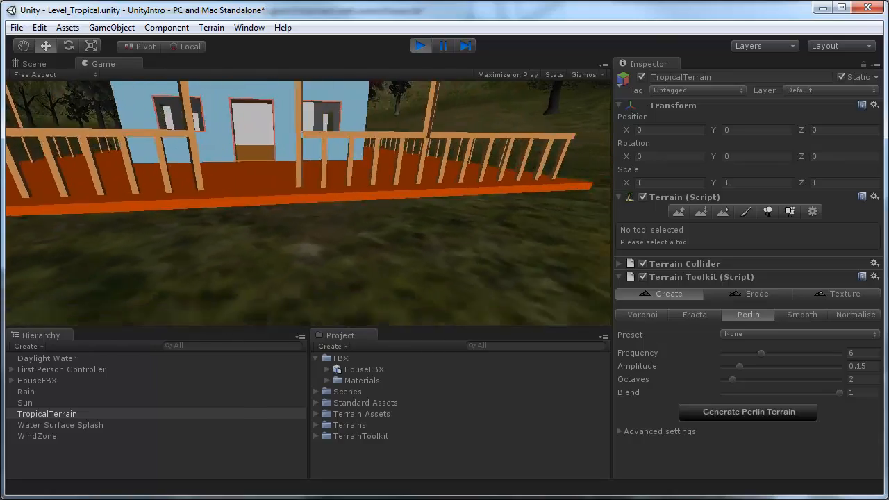
Step: Approach the deck railing in the running game, walk through it, and stop play mode
key("a")
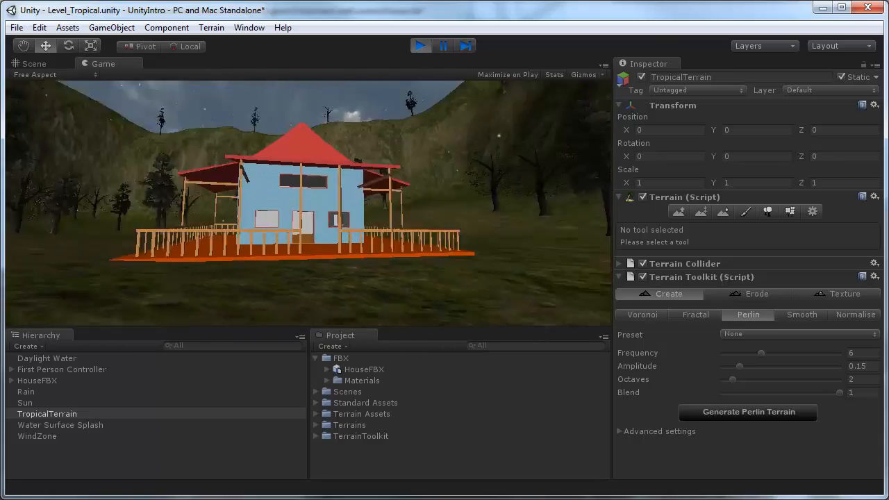
key("w")
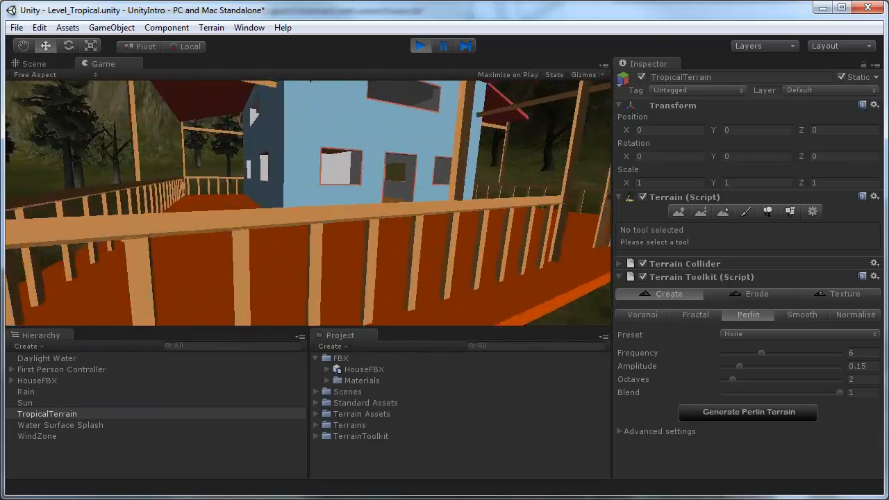
key("w")
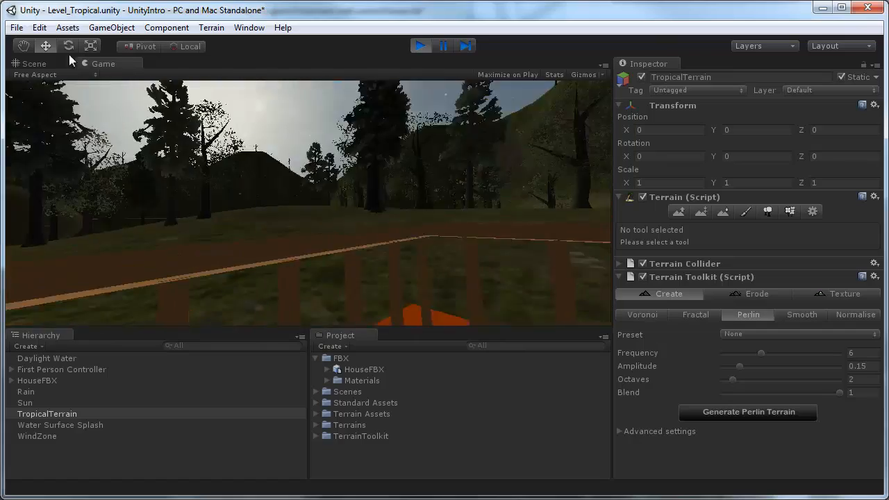
left_click(431, 49)
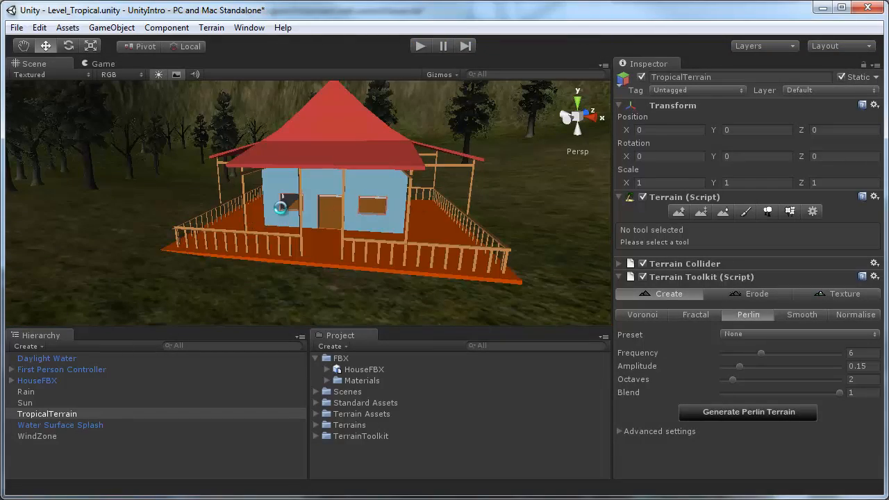
Step: Examine the railings around the corner and along the front of the deck in the scene view
left_click_drag(241, 236, 497, 293, "alt")
middle_click_drag(497, 293, 434, 236, "alt")
right_click_drag(434, 236, 503, 278, "alt")
left_click_drag(503, 279, 354, 221, "alt")
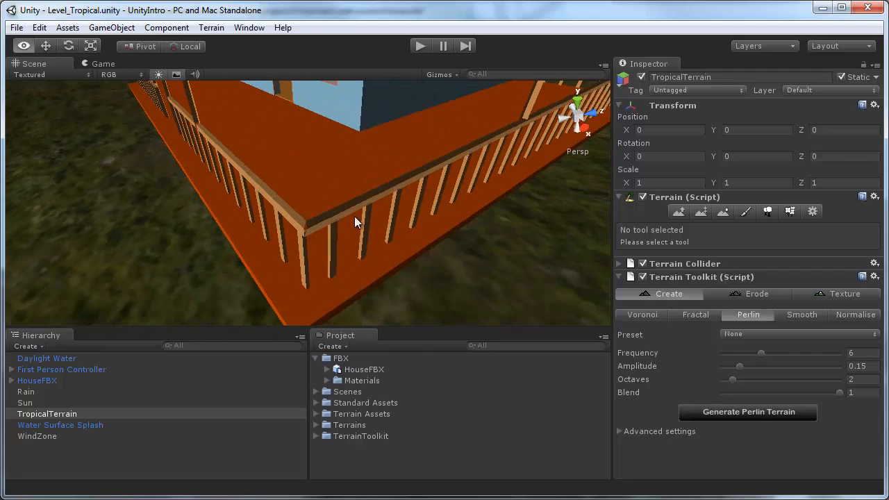
left_click_drag(277, 236, 324, 223, "alt")
left_click_drag(542, 250, 236, 156, "alt")
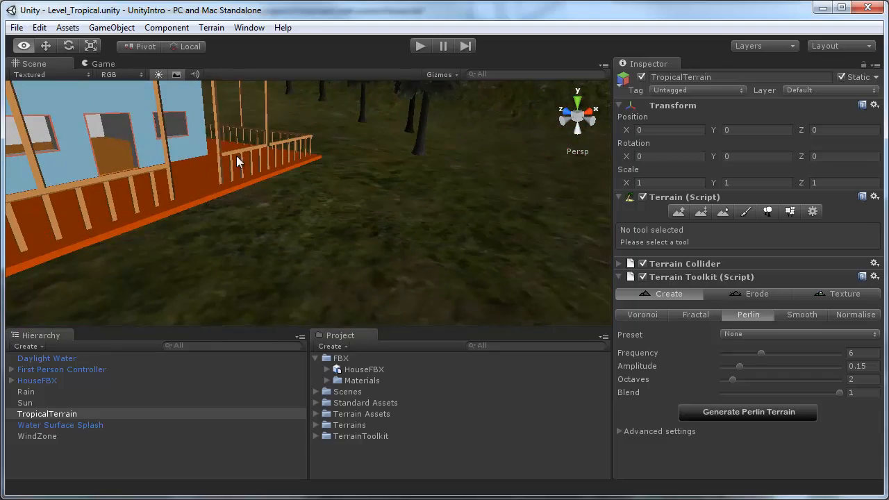
right_click_drag(236, 156, 554, 202, "alt")
left_click_drag(555, 202, 264, 105, "alt")
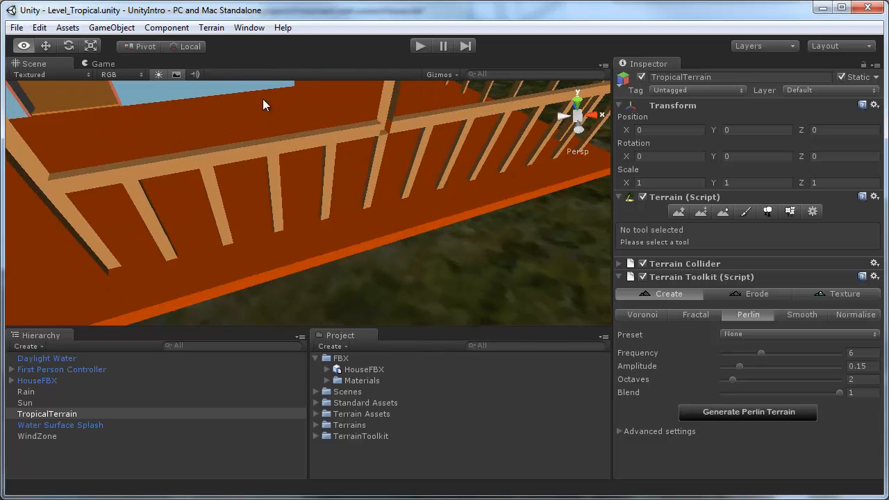
Step: Create an empty game object and rename it FenceCollider
left_click(167, 28)
mouse_move(180, 29)
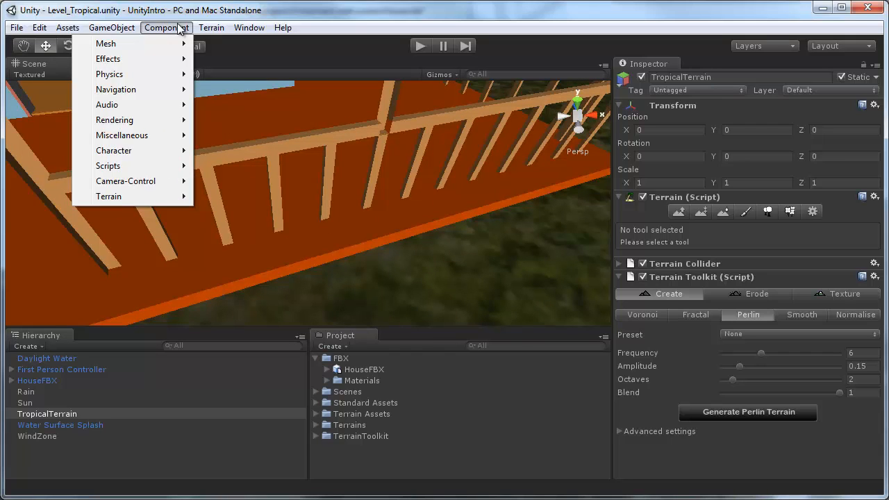
mouse_move(111, 29)
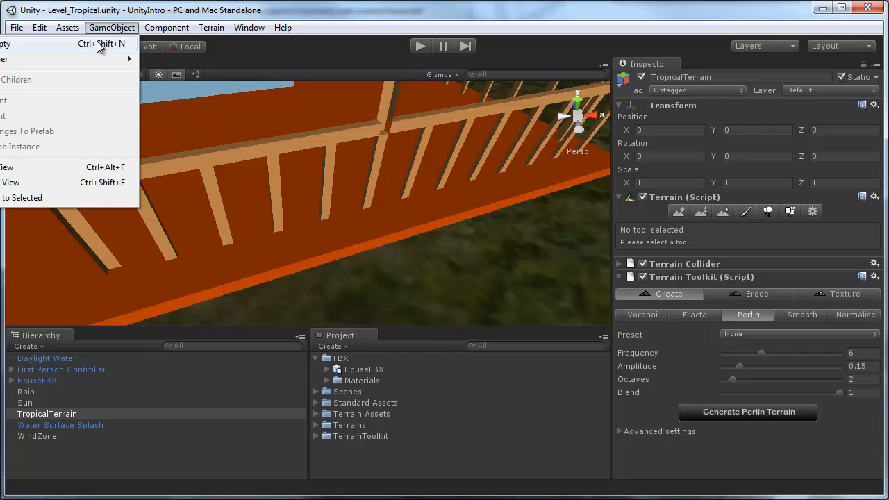
left_click(96, 43)
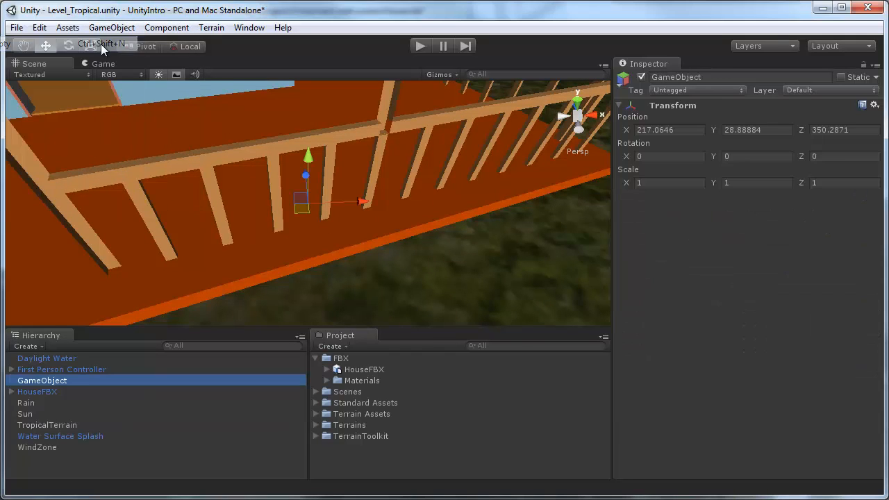
left_click(73, 377)
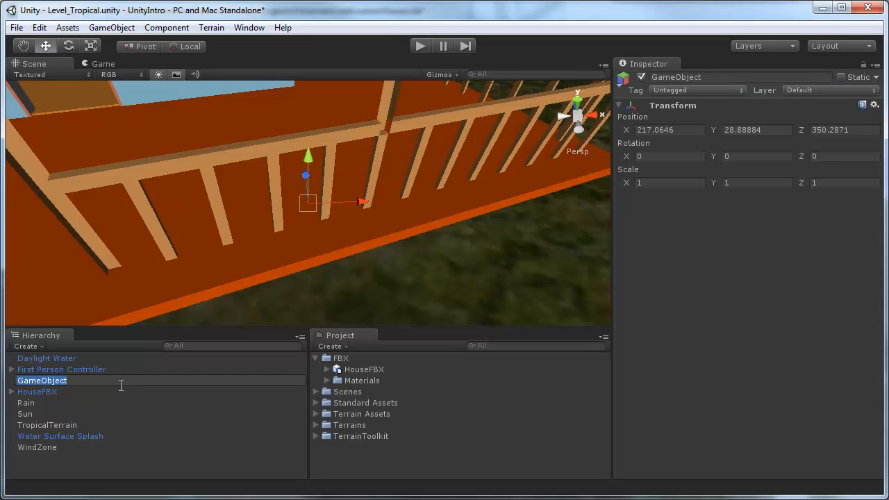
type("FenceCollider")
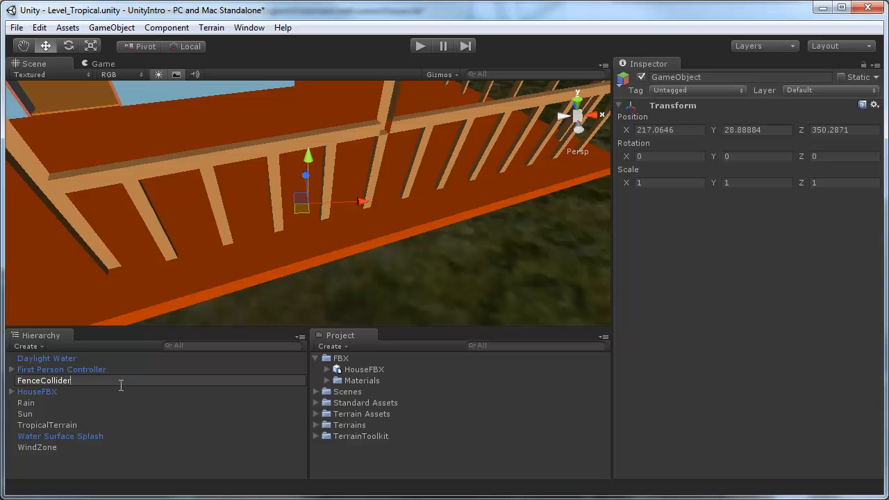
key("Return")
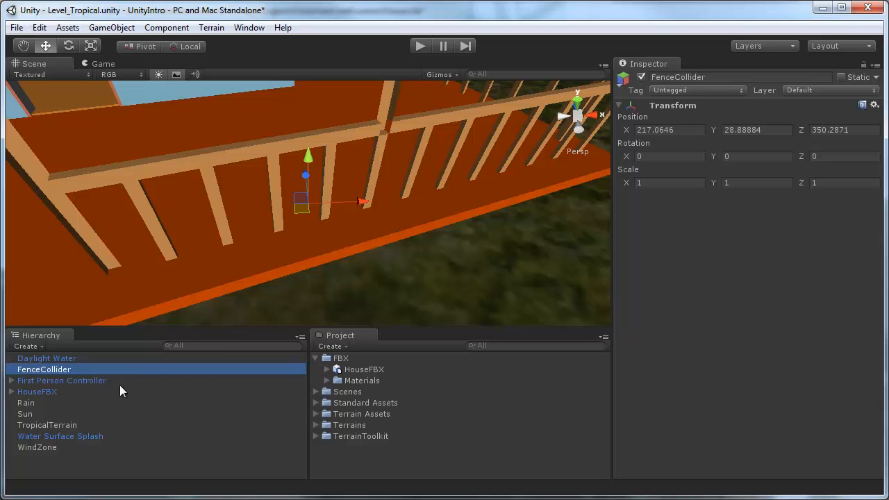
Step: Move FenceCollider onto the ground in front of the deck and add a Box Collider to it
left_click_drag(411, 189, 93, 180, "alt")
left_click_drag(358, 198, 338, 197)
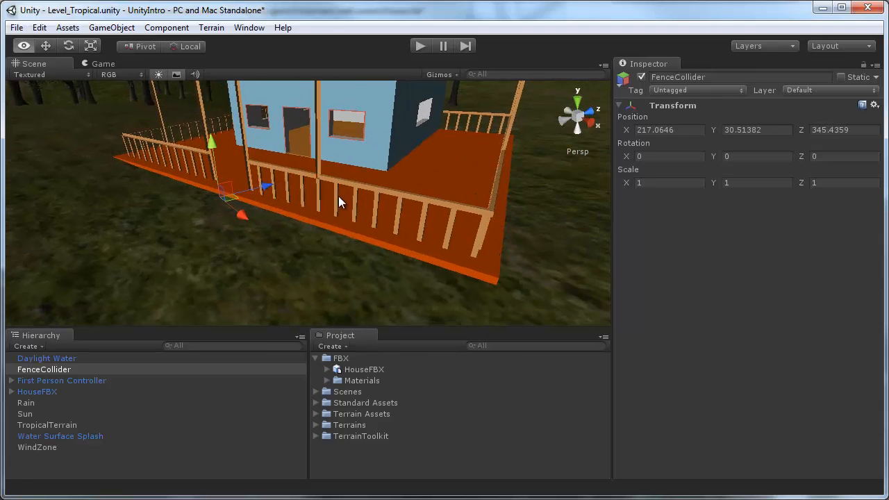
left_click(167, 28)
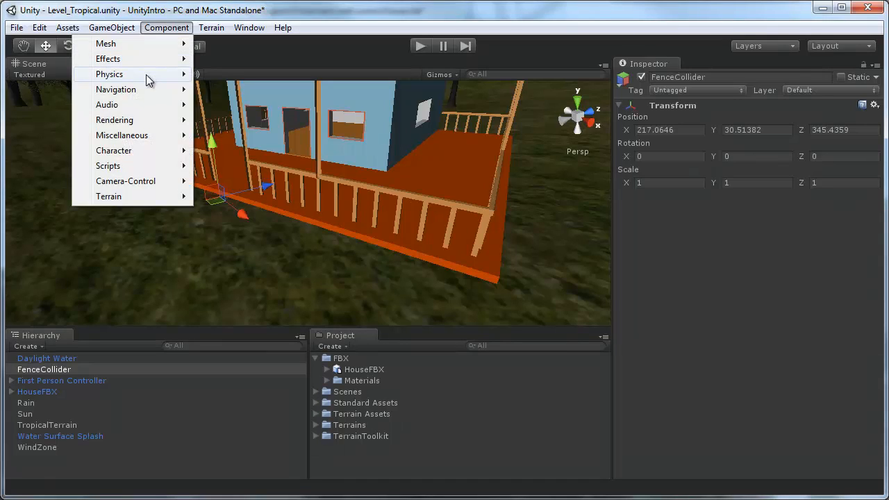
mouse_move(145, 75)
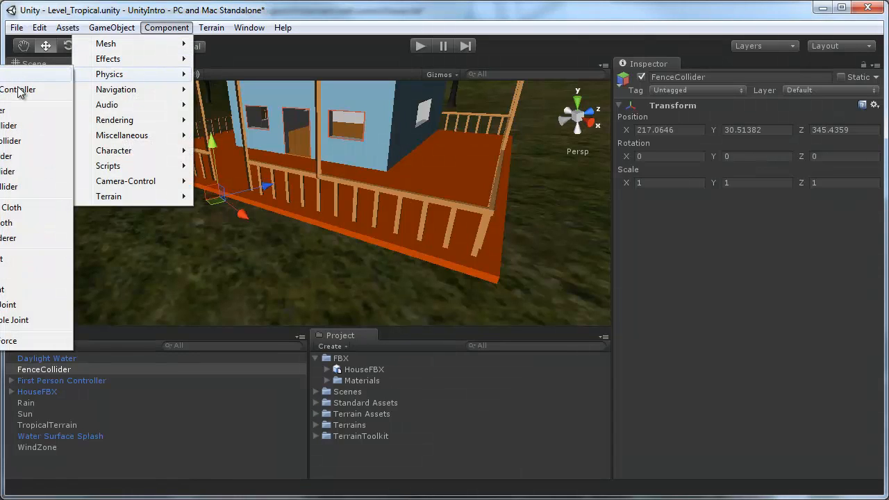
left_click(19, 113)
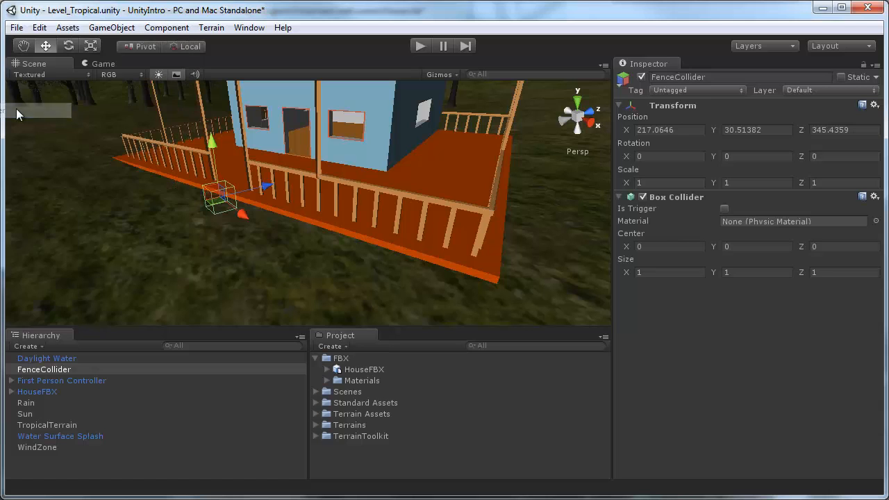
Step: Stretch FenceCollider to an X scale of about 7.48 and rotate it about -19.5 degrees around Y, roughly parallel to the front fence
left_click_drag(211, 215, 521, 351, "alt")
key("r")
left_click_drag(334, 292, 183, 292, "alt")
key("e")
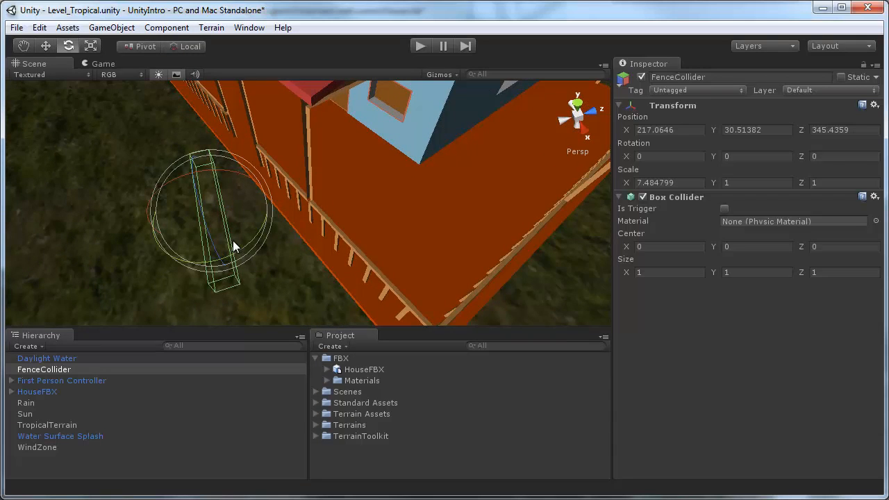
left_click_drag(250, 241, 223, 236)
key("w")
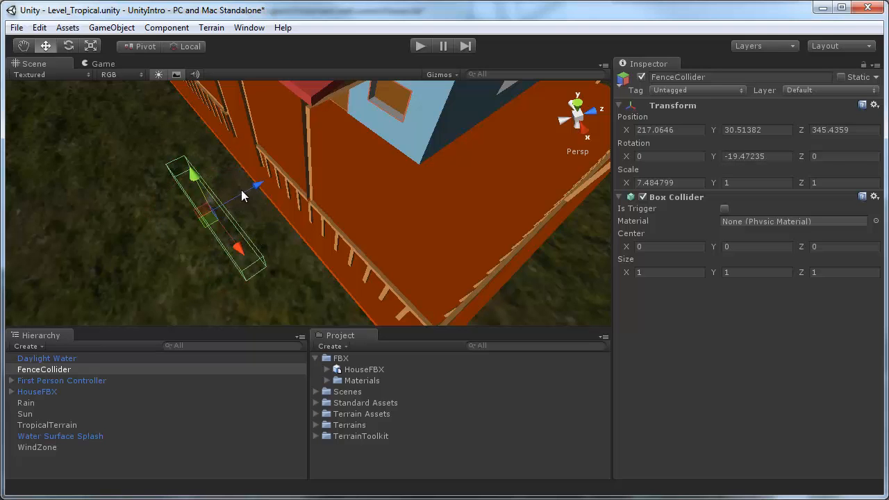
Step: Move FenceCollider onto the front fence section and lower it to a Y position of about 29.69
left_click_drag(242, 189, 325, 145)
left_click_drag(267, 174, 375, 155, "alt")
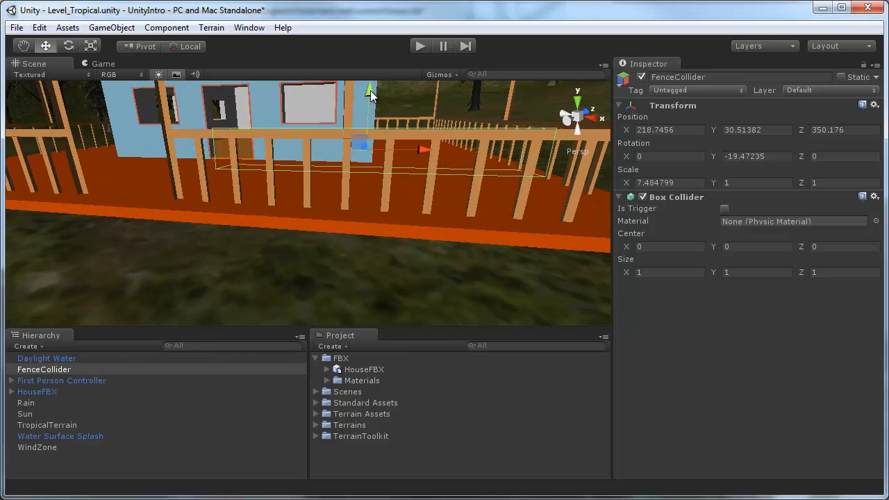
left_click_drag(369, 91, 370, 123)
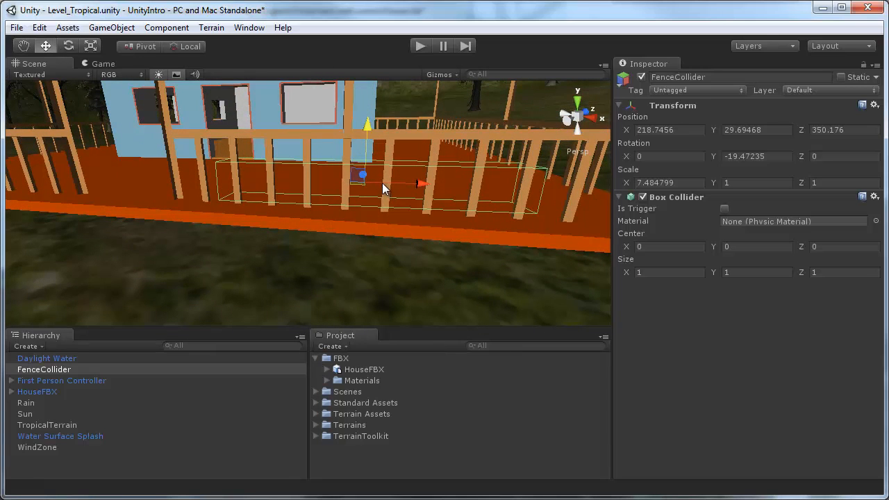
Step: Scale FenceCollider to about 11.63 in X and 1.85 in Y to cover the fence section, and raise it to about Y 30.02
key("r")
left_click_drag(423, 182, 385, 187)
key("w")
key("r")
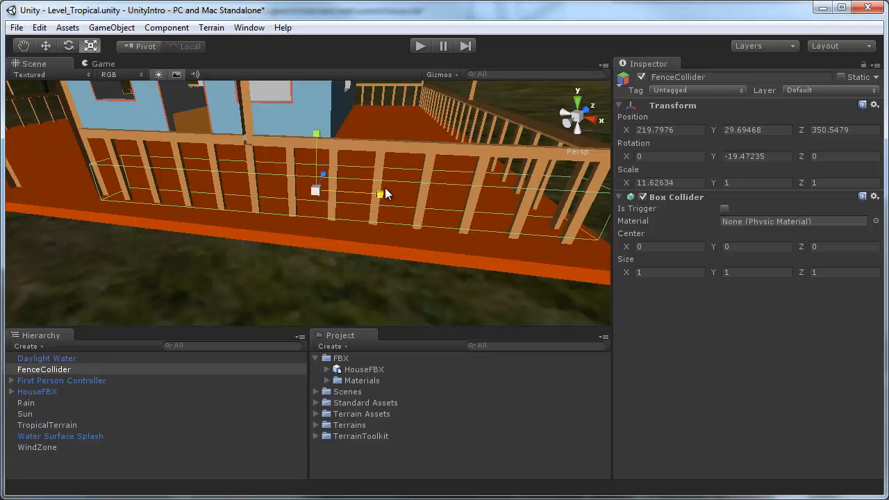
left_click_drag(316, 137, 312, 90)
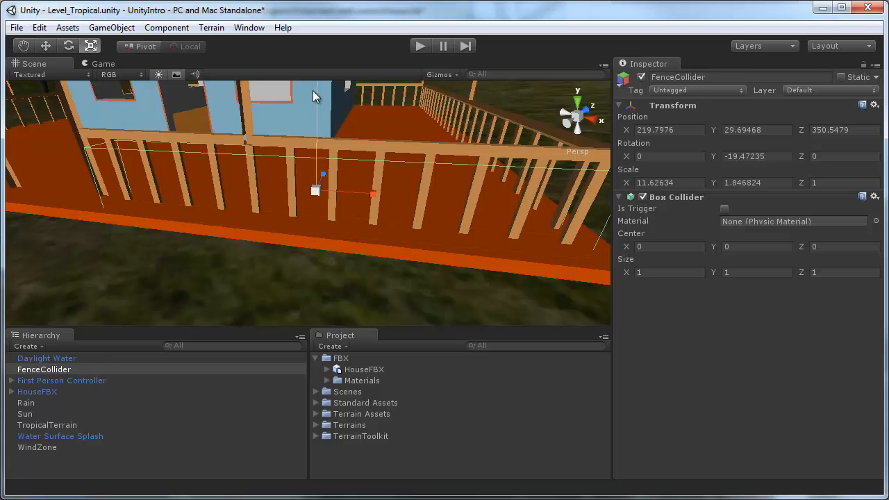
key("w")
left_click_drag(317, 130, 316, 118)
Step: Align FenceCollider with the railing at a Y rotation of about -17.2 degrees and thin it to a Z scale of about 0.57
left_click_drag(351, 168, 51, 275, "alt")
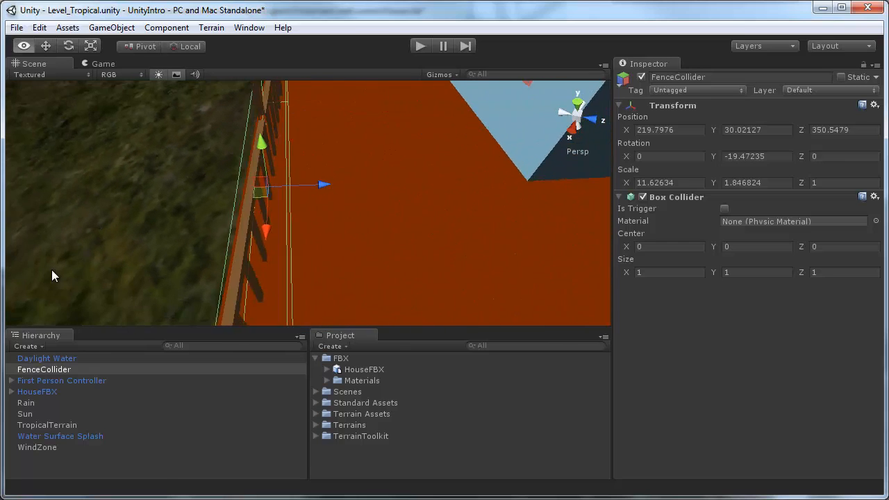
left_click_drag(285, 207, 319, 199, "alt")
key("e")
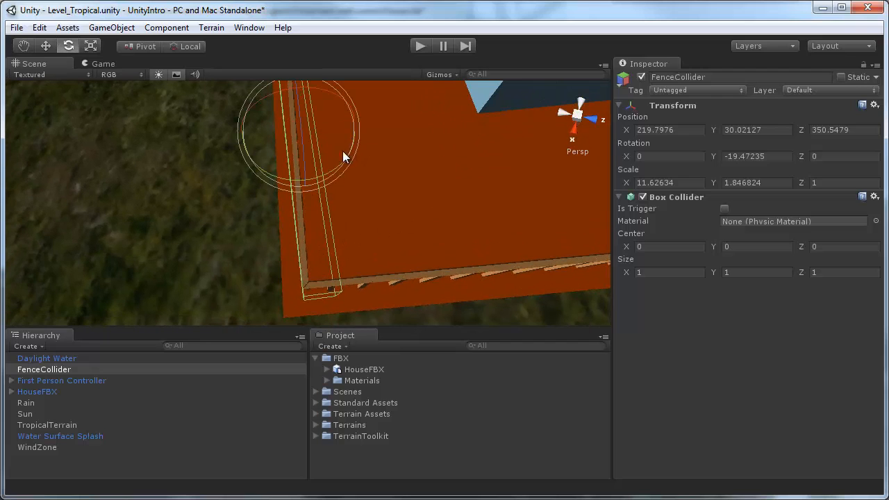
left_click_drag(331, 170, 354, 120)
key("q")
key("w")
key("r")
Step: Select the deck floor of the house and look through the list of HouseFBX's child parts
left_click_drag(368, 201, 271, 145, "alt")
middle_click_drag(324, 200, 494, 211)
left_click_drag(493, 210, 356, 191, "alt")
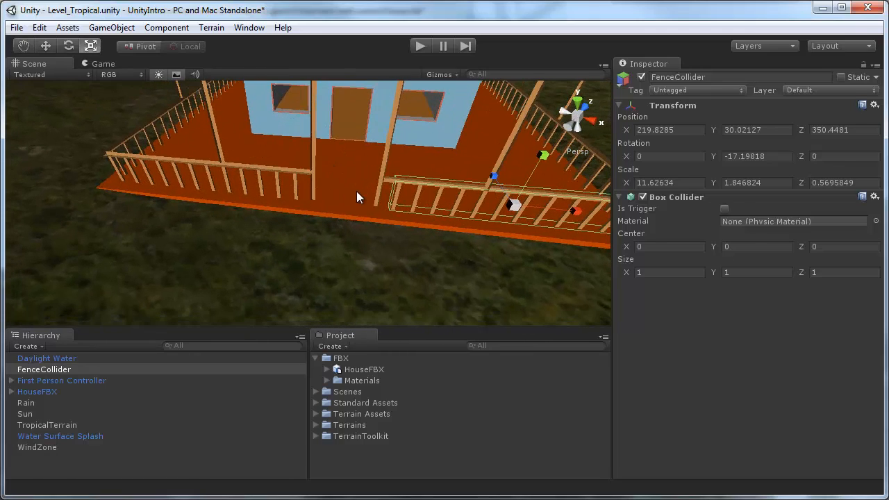
left_click(356, 191)
key("w")
left_click(352, 186)
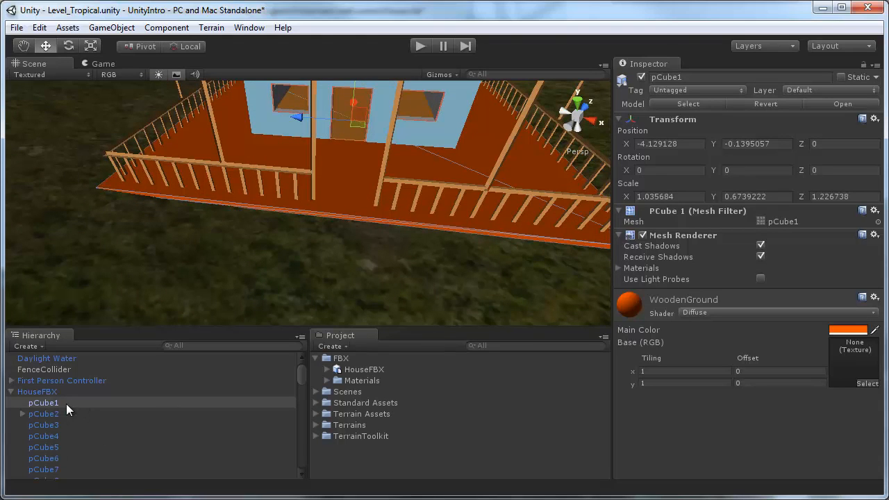
scroll(75, 427, "down", 8)
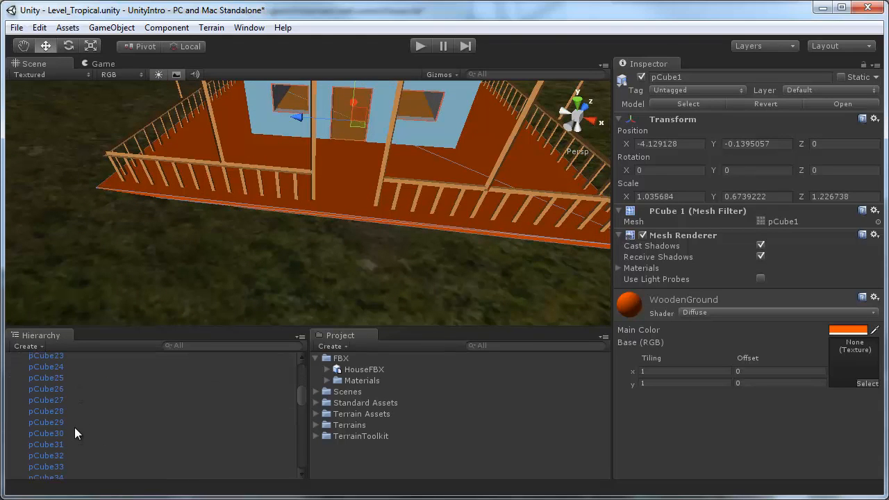
scroll(74, 427, "up", 8)
scroll(74, 428, "down", 16)
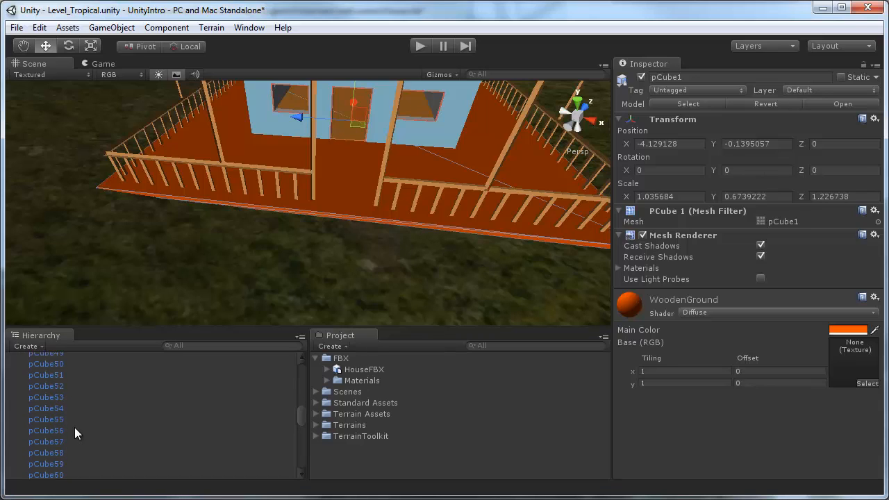
scroll(74, 391, "down", 15)
scroll(77, 450, "down", 1)
Step: Play the level and walk through the forest up to the front railing to test its collider
left_click_drag(398, 241, 278, 205, "alt")
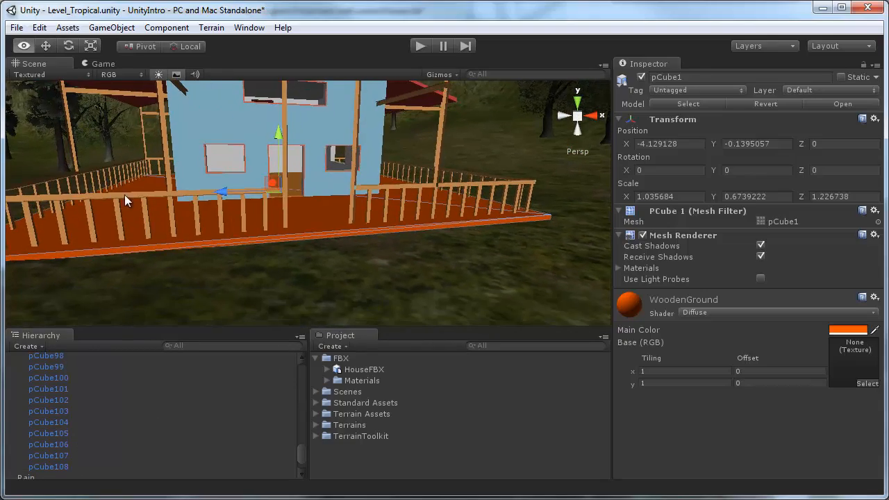
right_click_drag(124, 195, 366, 214, "alt")
key("f")
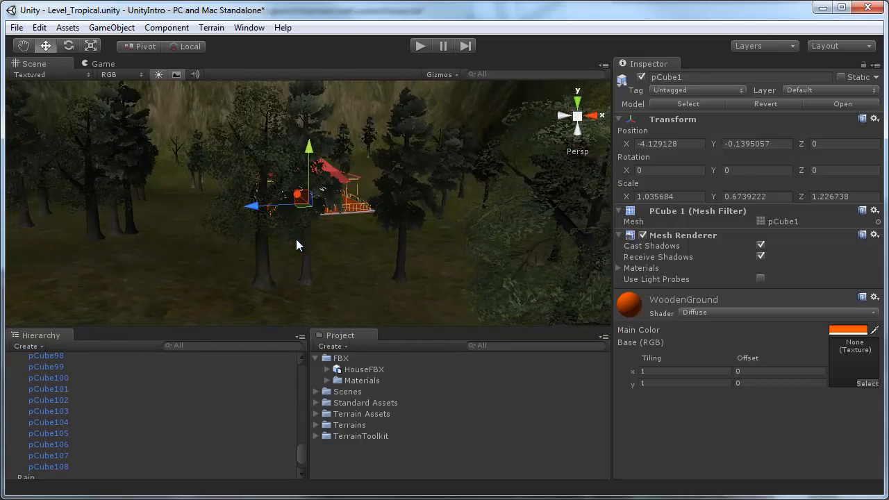
right_click_drag(122, 191, 269, 194, "alt")
left_click_drag(269, 193, 422, 262, "alt")
right_click_drag(422, 262, 490, 277, "alt")
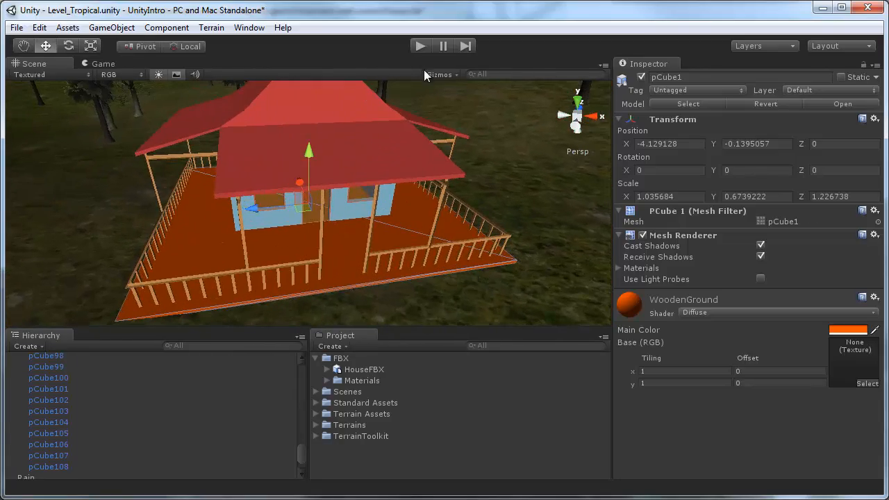
left_click(421, 46)
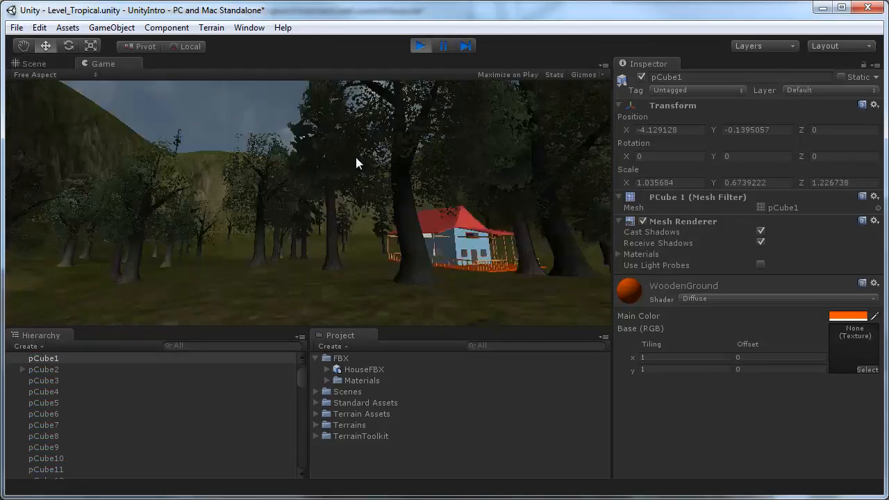
key("w")
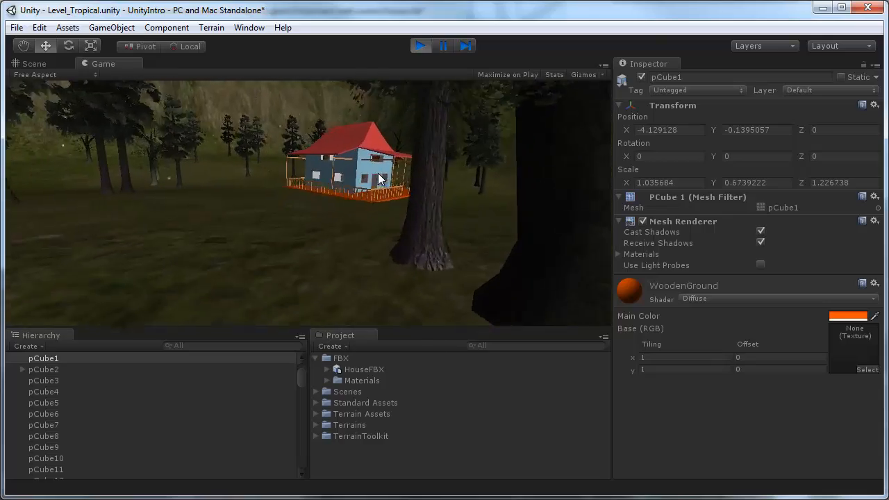
key("w")
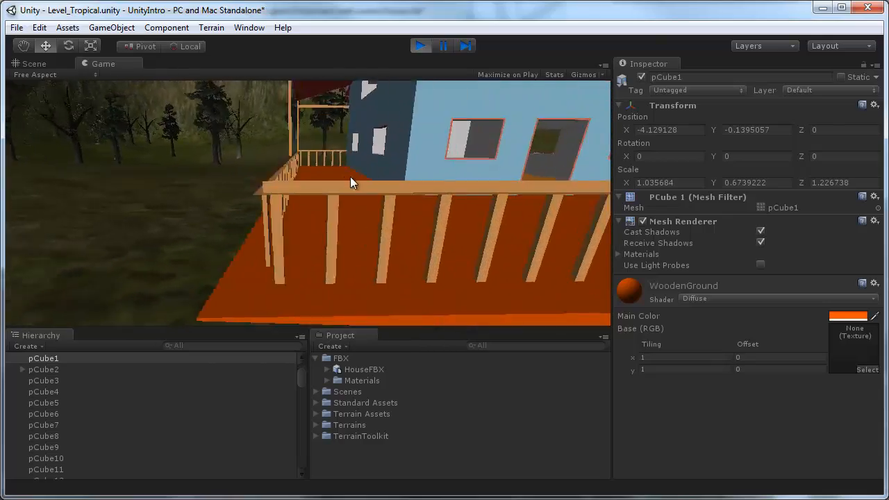
Step: Walk back and forth against the deck's front railing to test its collider, enter the deck area, and end play mode
key("d")
key("w")
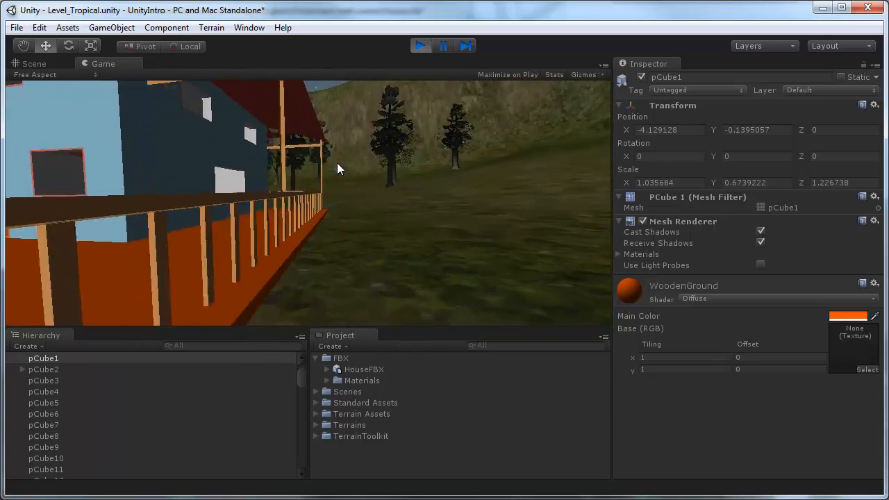
key("s")
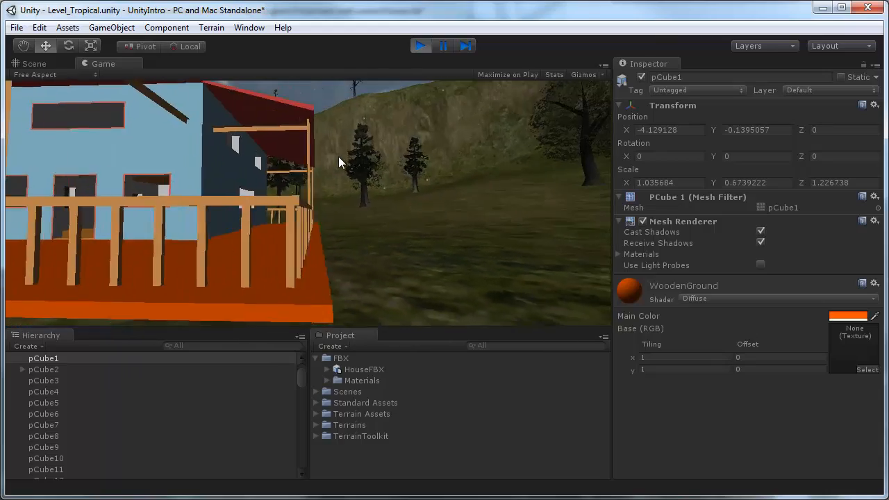
key("w")
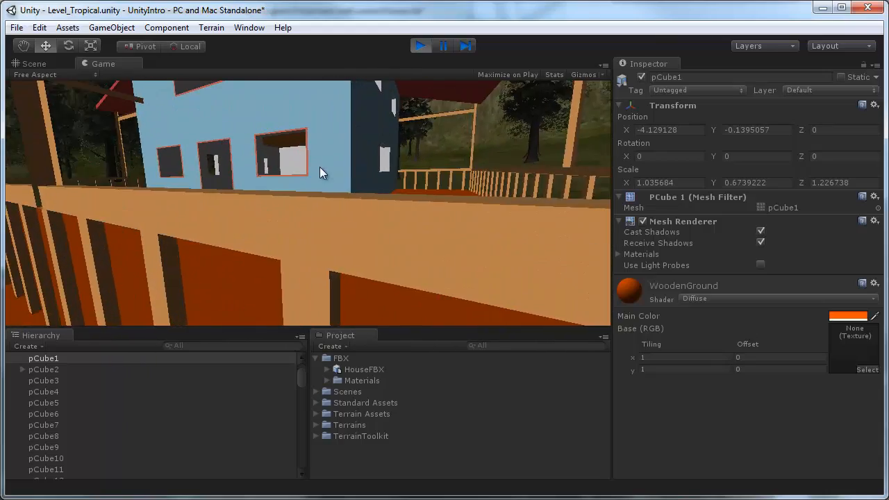
key("s")
key("w")
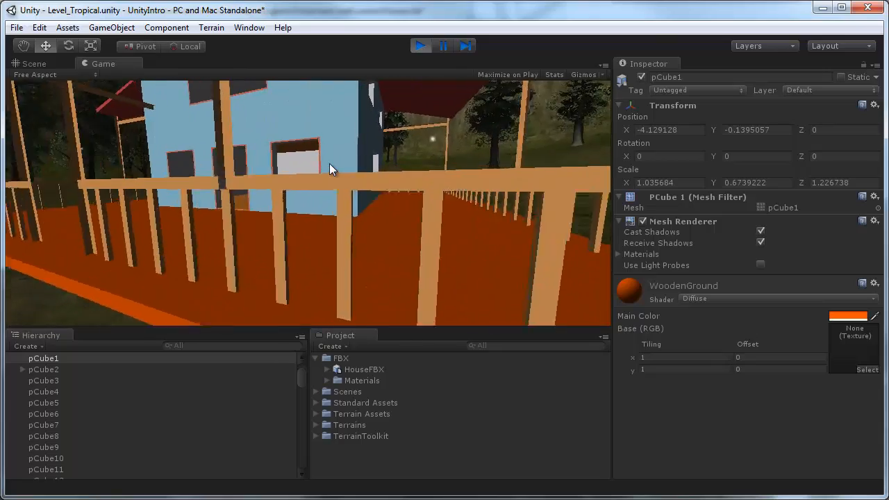
key("s")
key("w")
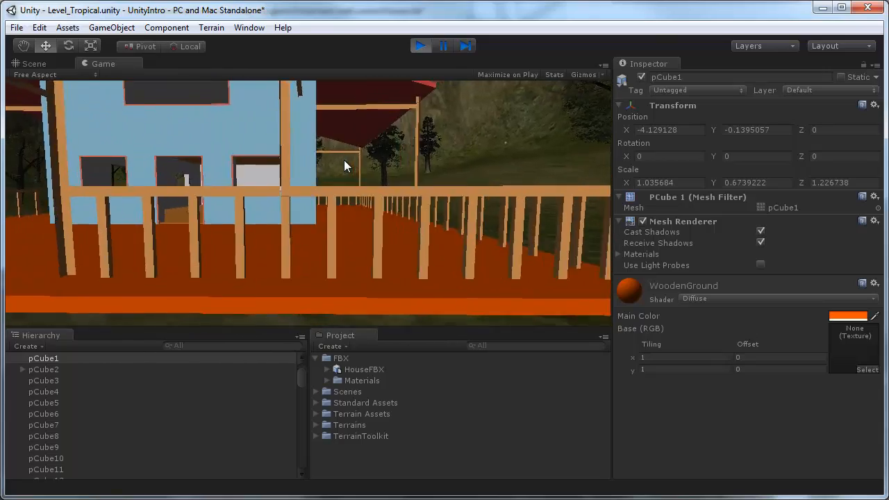
key("s")
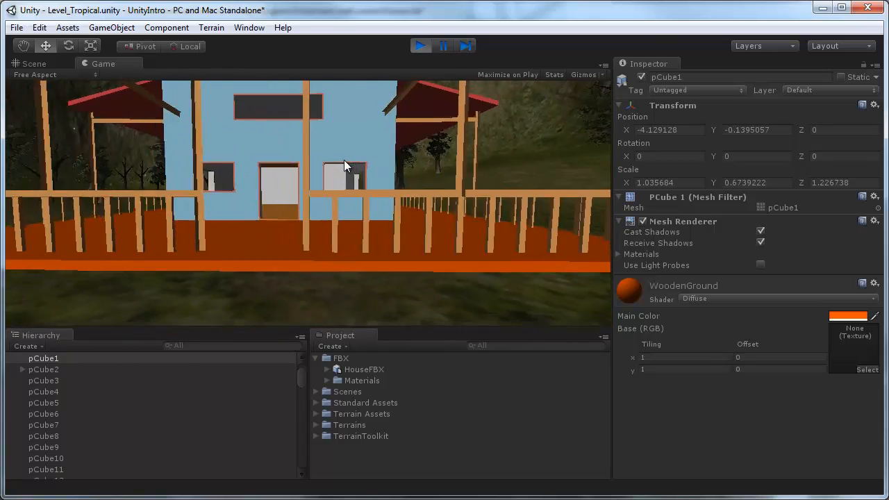
key("w")
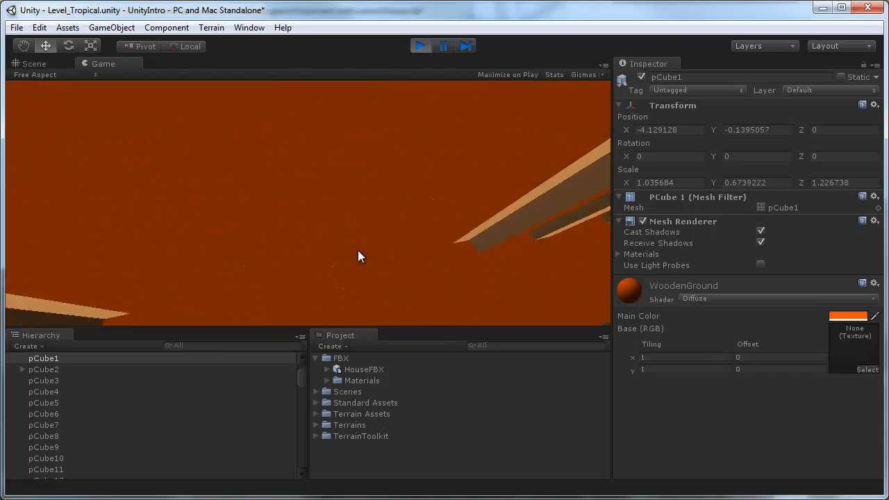
key("w")
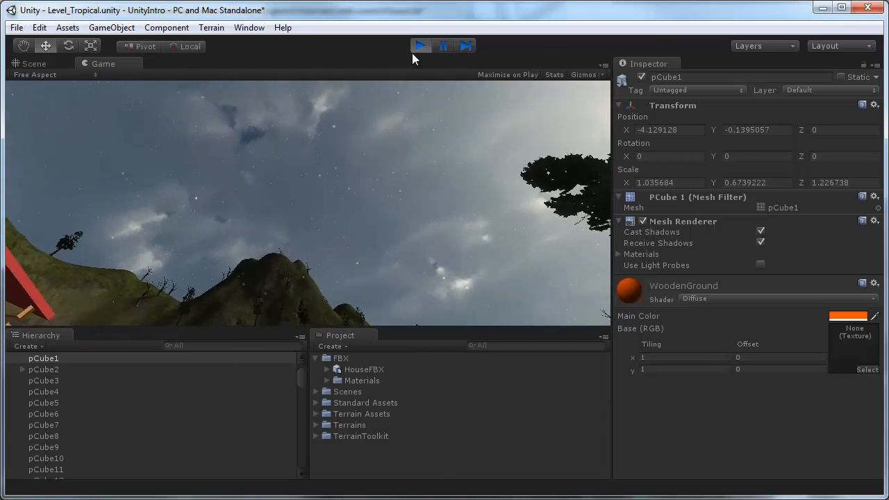
left_click(416, 49)
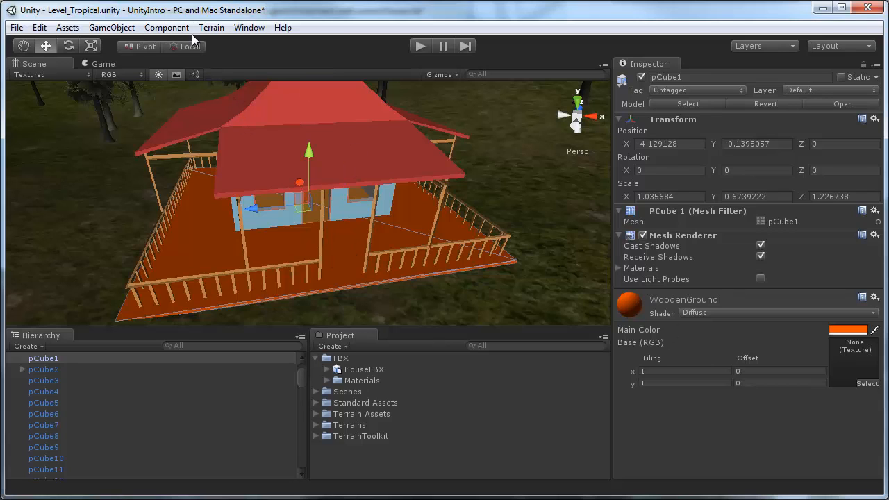
Step: Add a Box Collider component to pCube1, the deck floor of the house
left_click(174, 27)
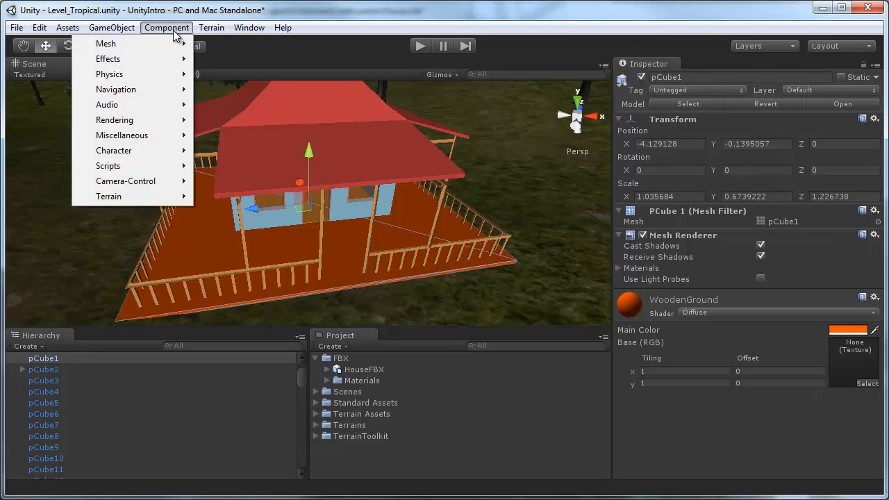
mouse_move(172, 80)
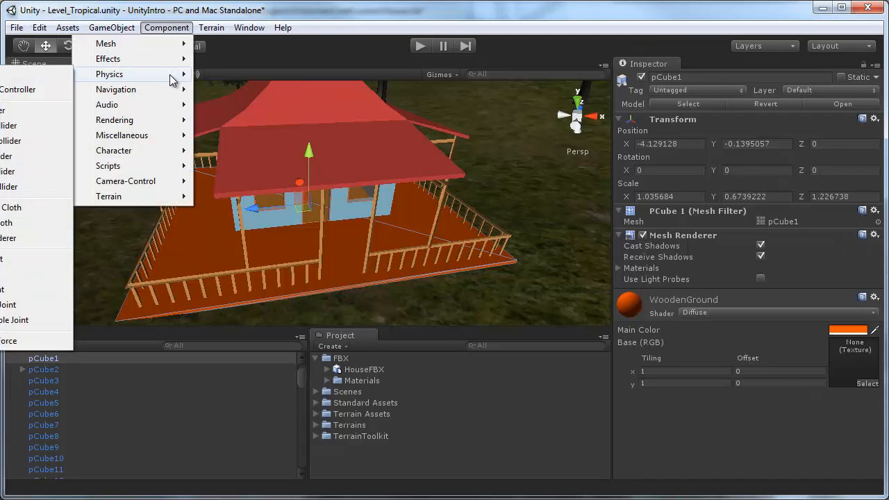
left_click(30, 110)
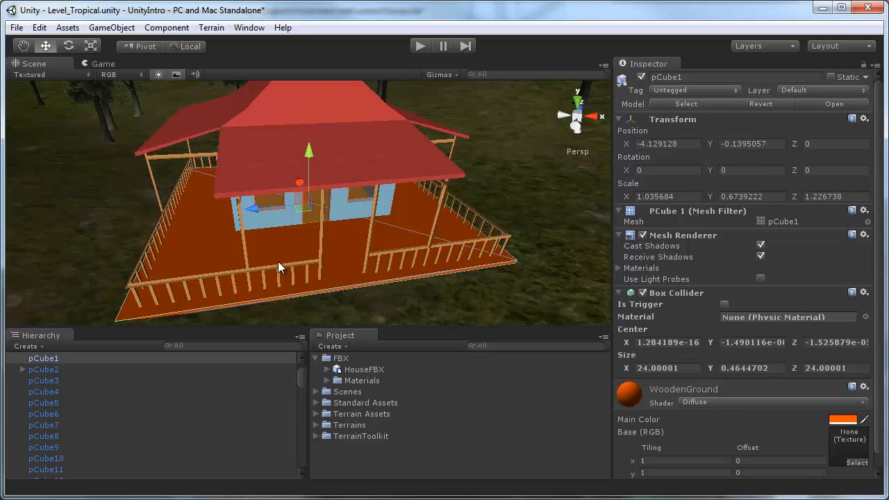
scroll(363, 277, "up", 2)
right_click_drag(364, 277, 349, 234)
key("w")
left_click_drag(350, 228, 458, 239, "alt")
Step: Play the level and walk through the forest to the house and onto its deck through the front railing's opening
left_click(423, 45)
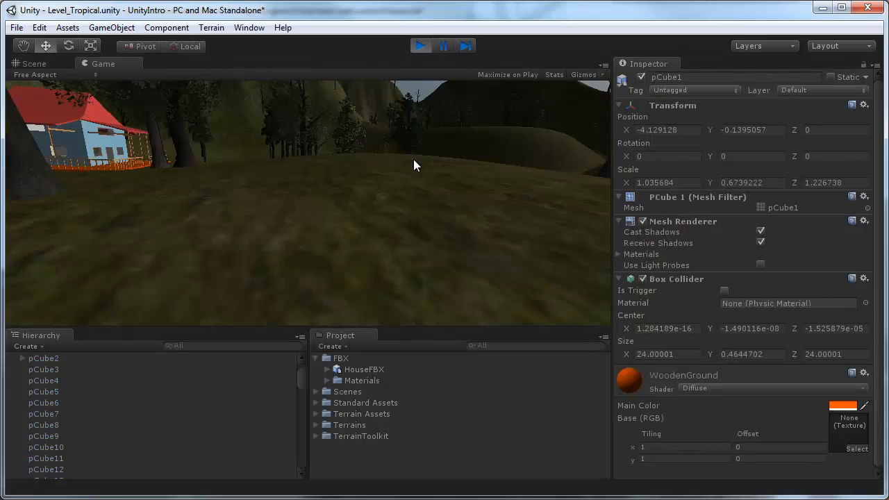
key("w")
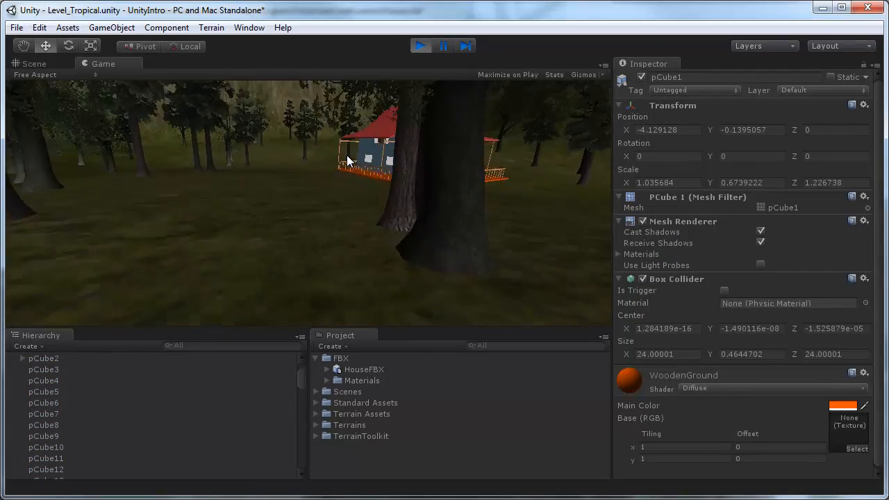
key("d")
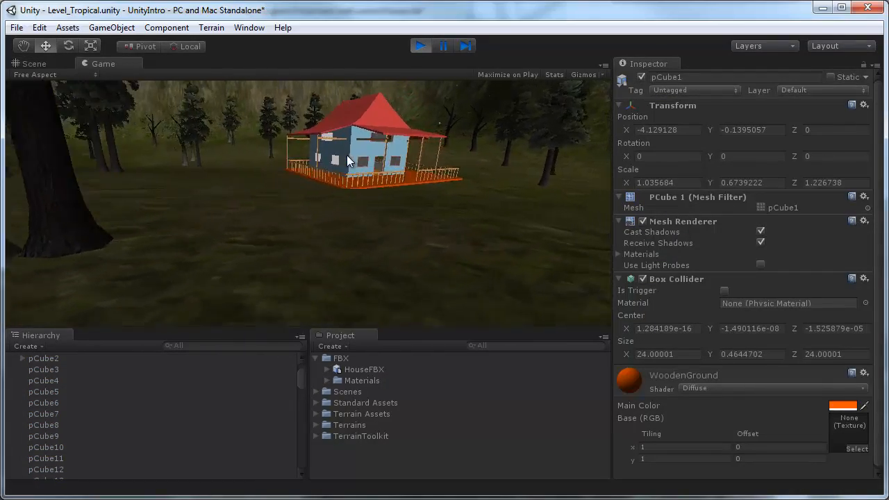
key("w")
key("w")
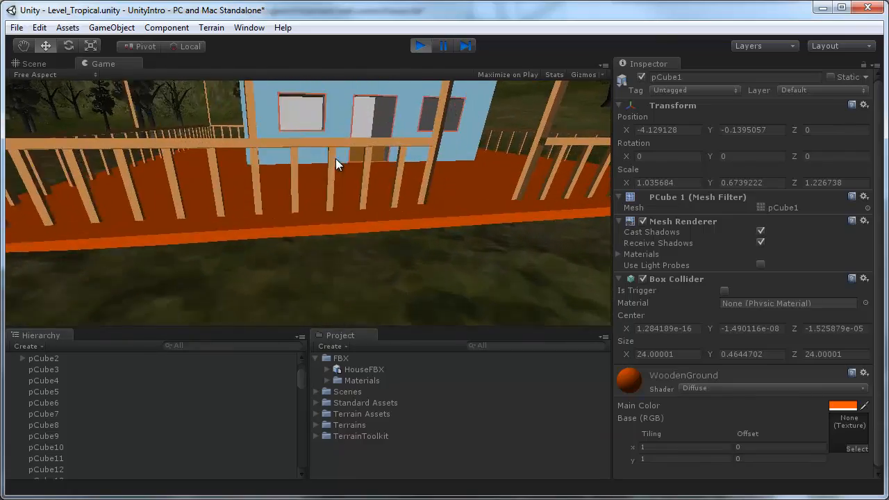
key("w")
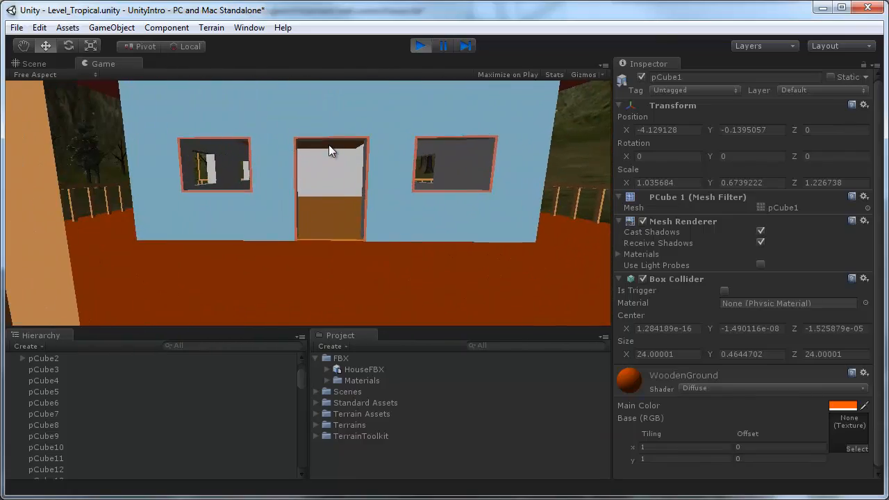
Step: Test the deck floor's collider by stepping on and off the deck and walking up to the house's front wall and doorway, and end play mode
key("s")
key("d")
key("w")
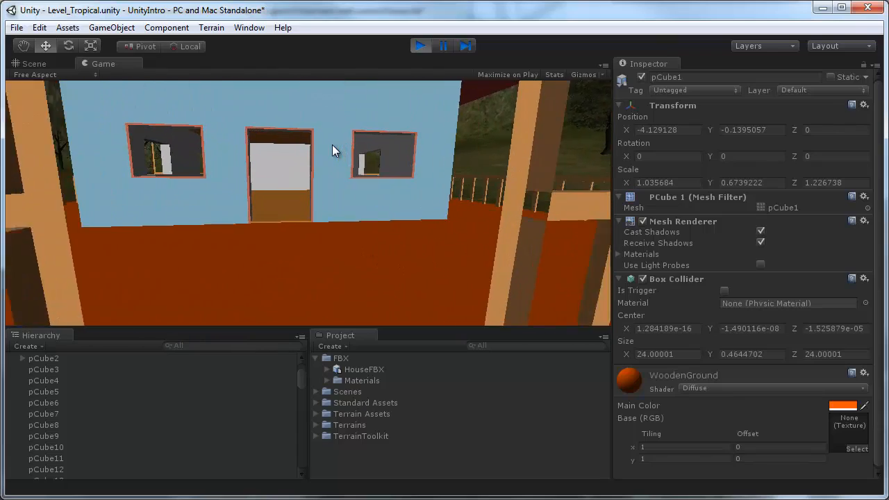
key("s")
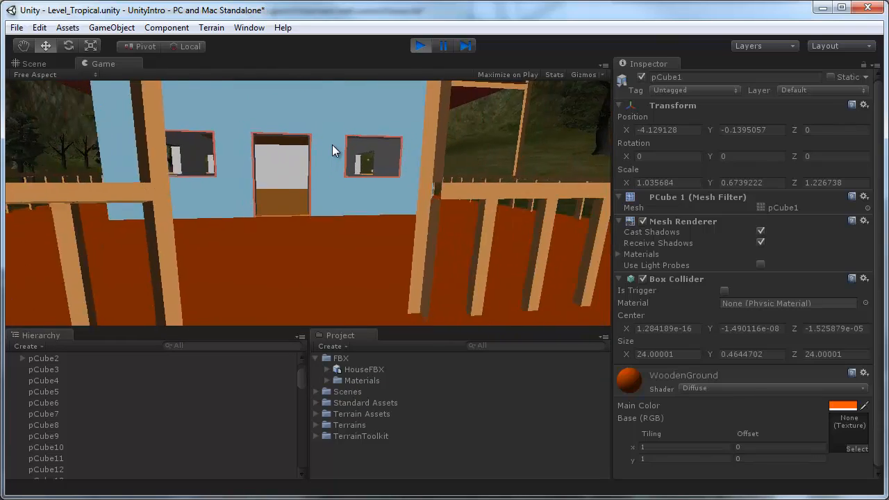
key("w")
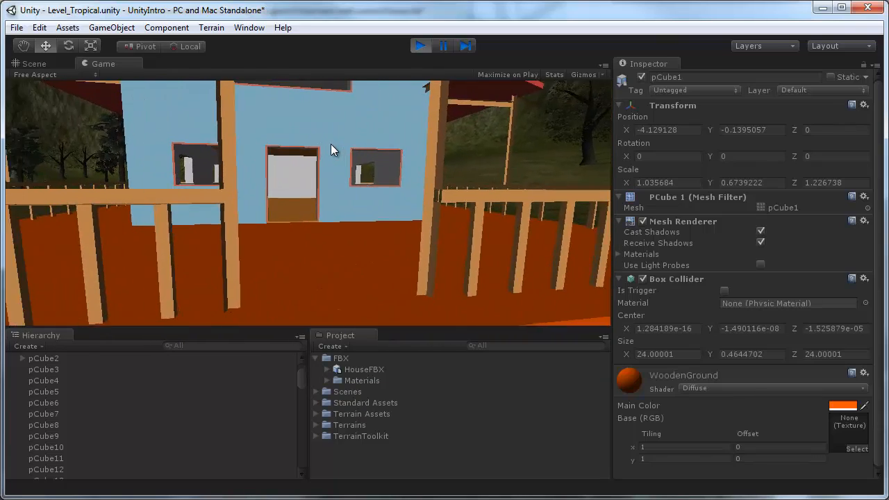
key("w")
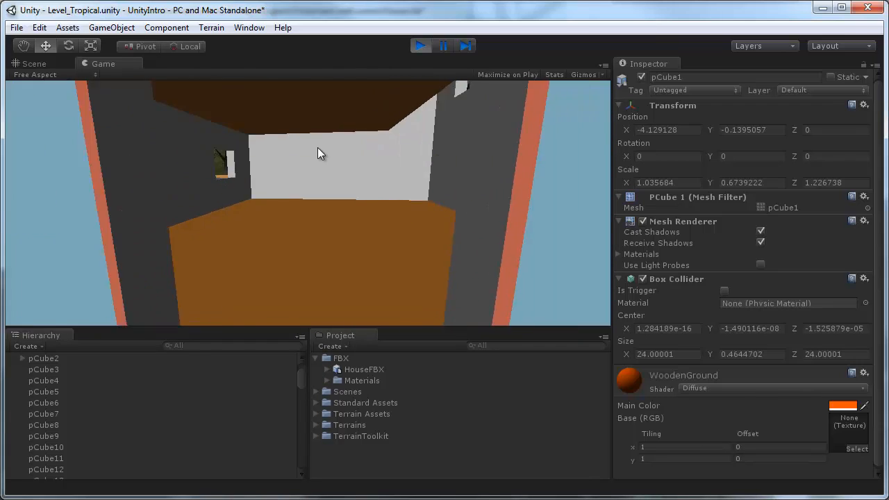
key("s")
key("w")
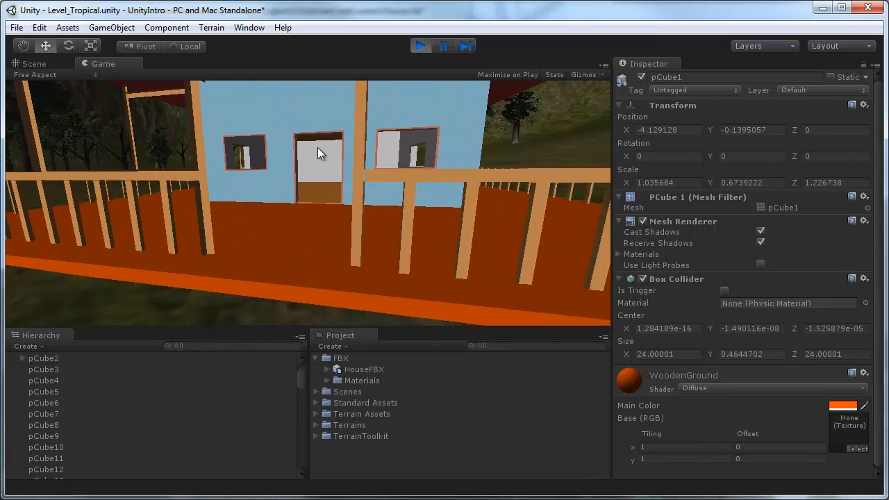
key("s")
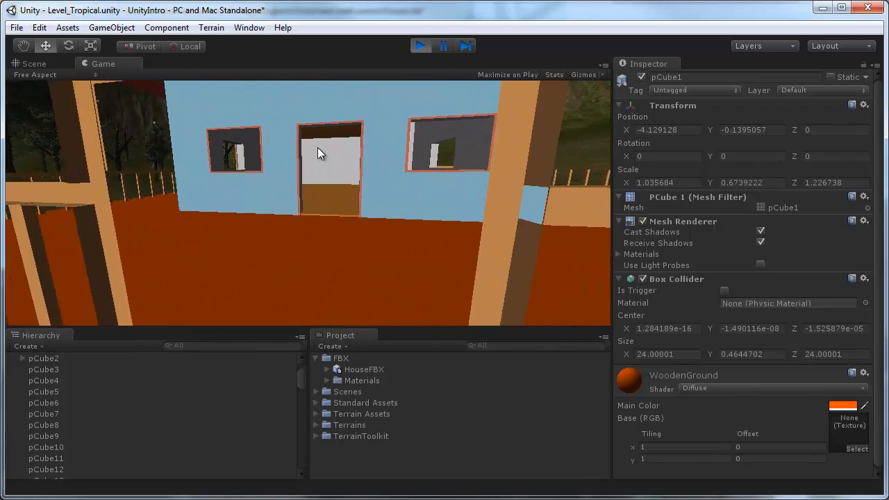
key("w")
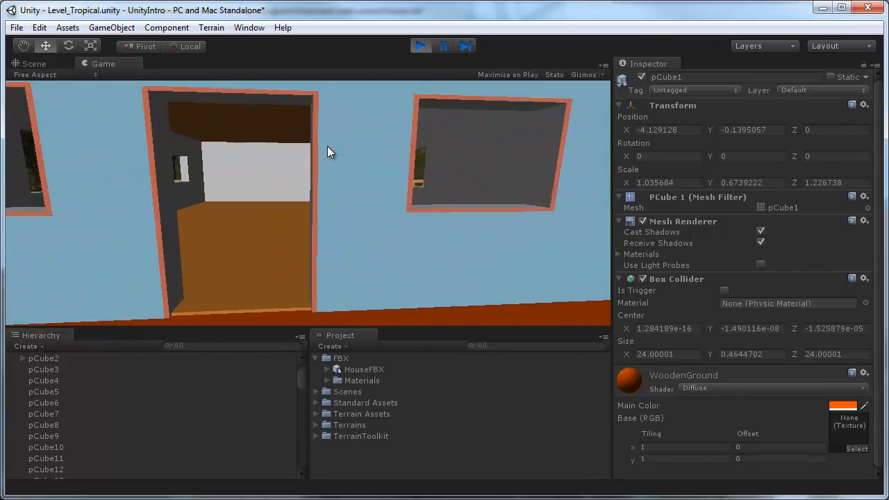
key("s")
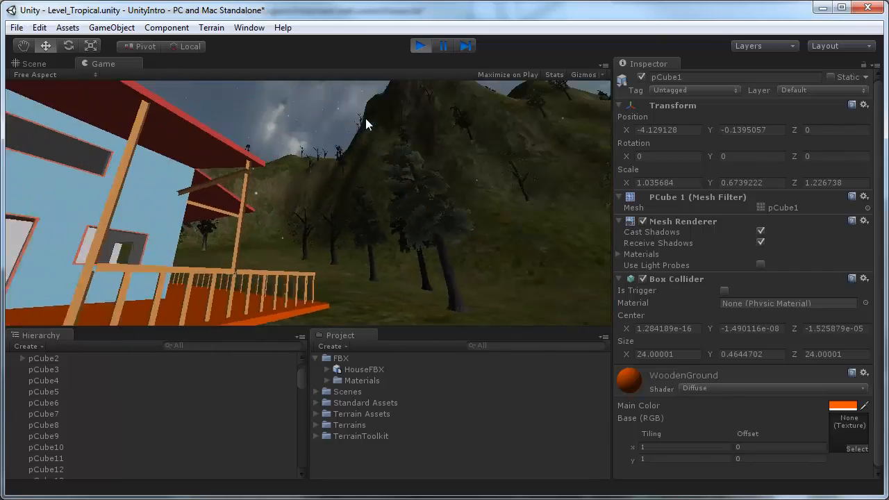
left_click(421, 49)
Step: Select the polySurface7 mesh of the house and examine its walls, windows and roof from several sides
key("f")
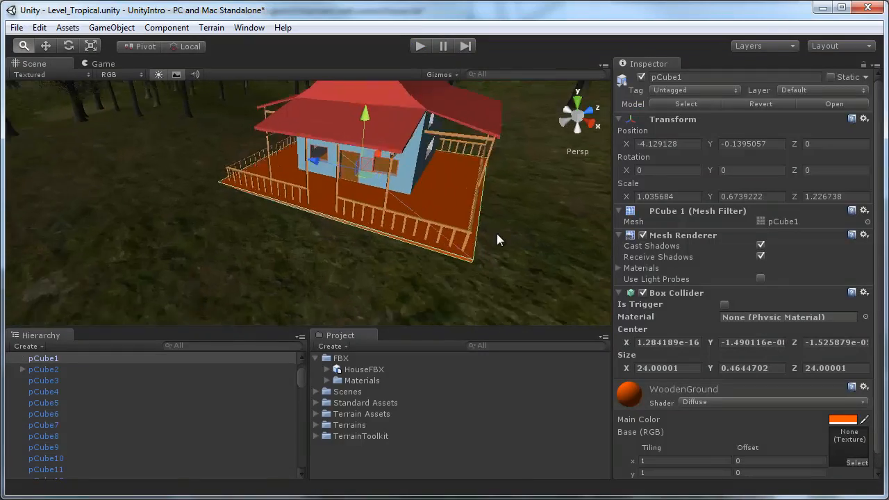
left_click_drag(400, 200, 273, 236, "alt")
left_click(238, 251)
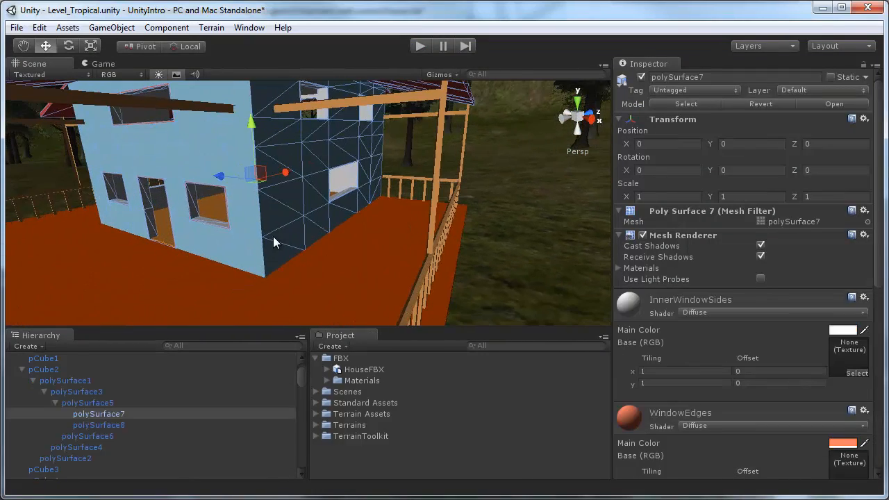
left_click_drag(308, 205, 334, 225, "alt")
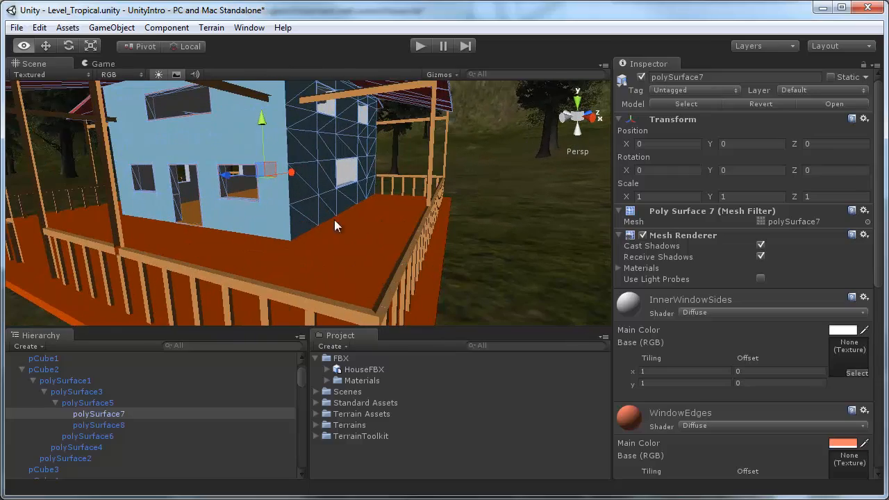
left_click_drag(206, 164, 223, 213, "alt")
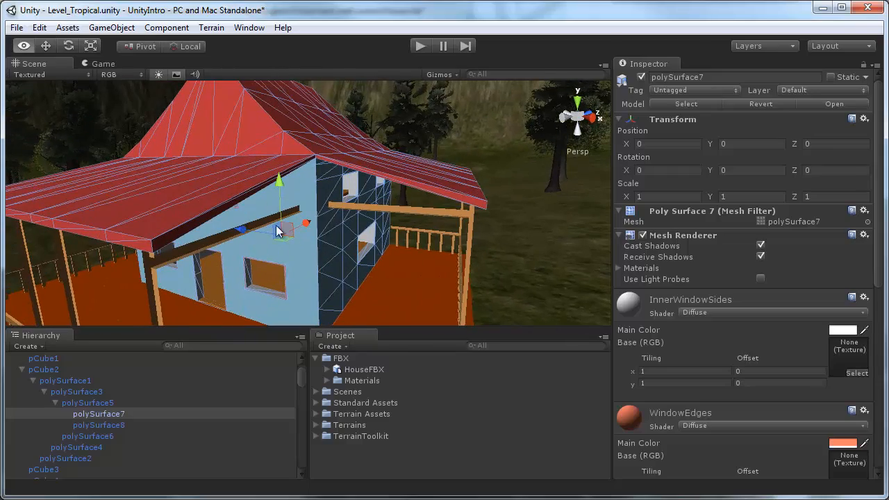
left_click_drag(278, 231, 263, 250, "alt")
left_click_drag(250, 282, 354, 267, "alt")
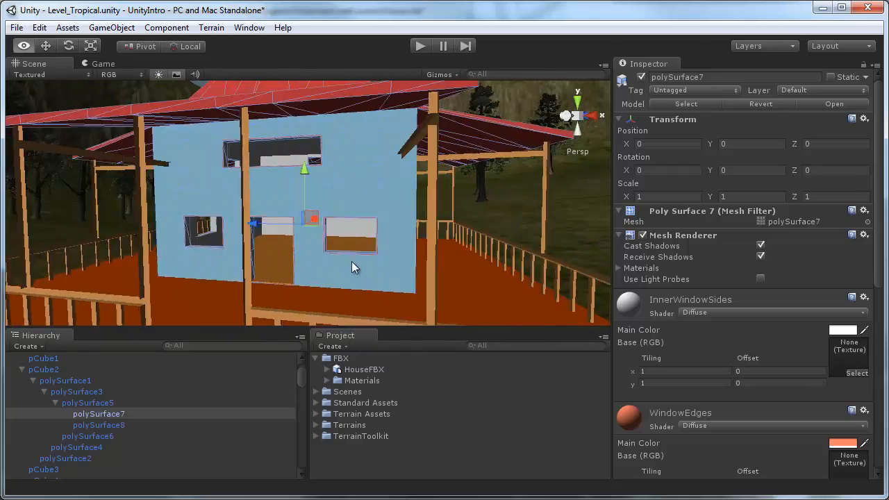
right_click_drag(431, 203, 258, 103, "alt")
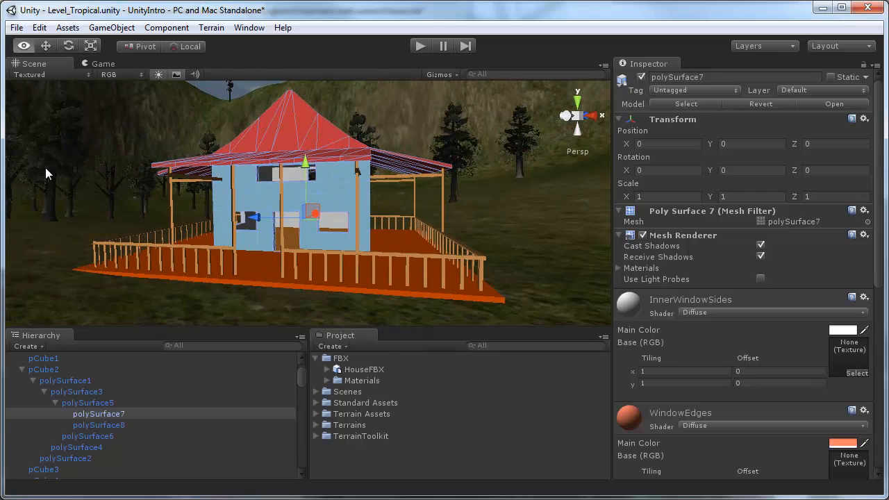
right_click_drag(45, 168, 599, 265, "alt")
left_click_drag(598, 266, 377, 257, "alt")
right_click_drag(378, 257, 269, 252, "alt")
left_click_drag(269, 251, 285, 225, "alt")
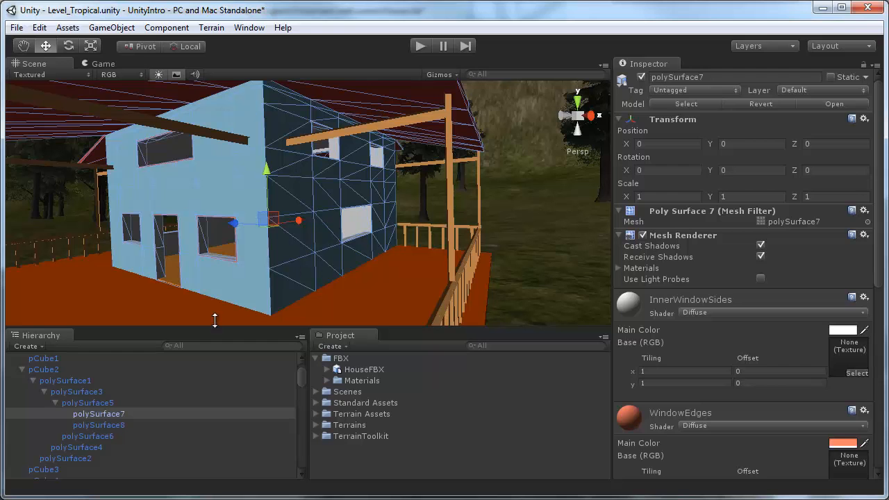
Step: Collapse HouseFBX's child parts in the scene's object list and select FenceCollider
scroll(79, 392, "up", 2)
left_click(11, 391)
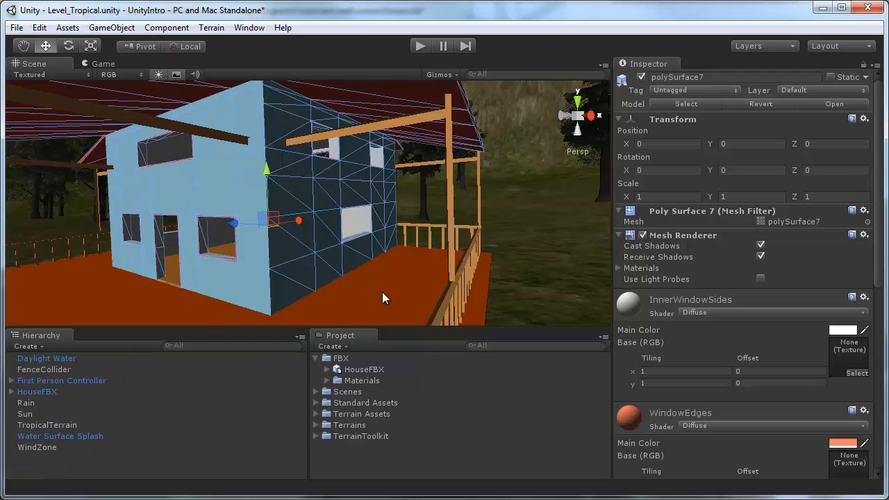
scroll(299, 264, "down", 5)
left_click_drag(235, 290, 255, 286, "alt")
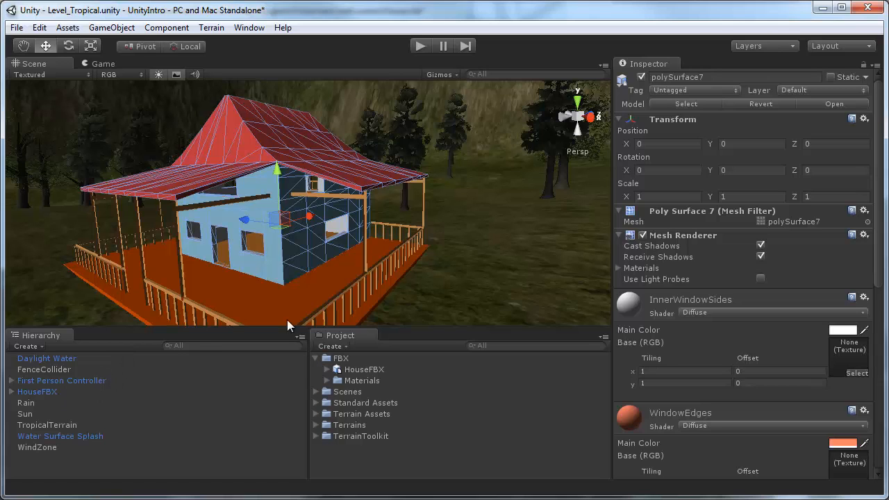
left_click(43, 369)
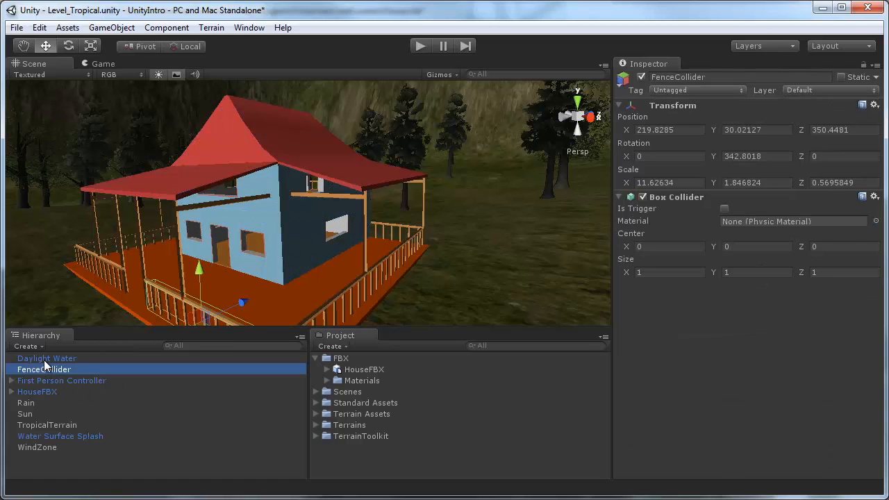
Step: Go through the scene's top-level objects, checking Daylight Water, Rain, Sun, TropicalTerrain, Water Surface Splash, WindZone, HouseFBX and FenceCollider
left_click(47, 358)
left_click(47, 403)
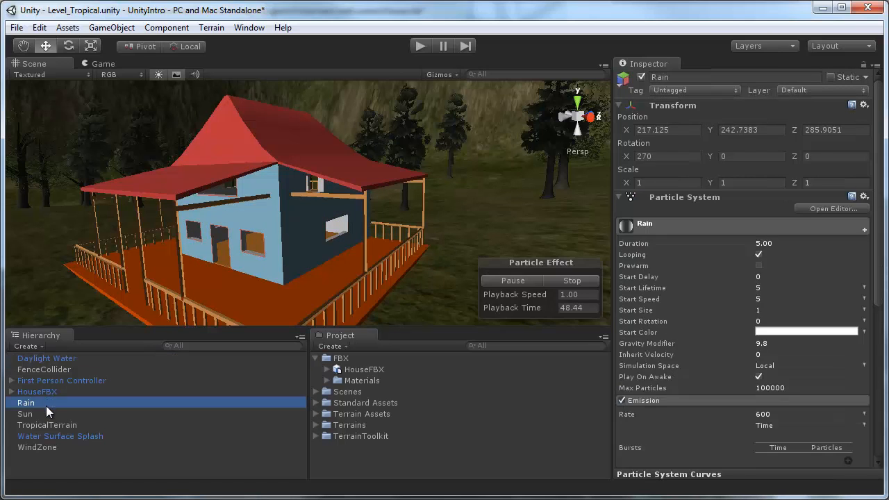
left_click(47, 414)
left_click(51, 425)
left_click(52, 446)
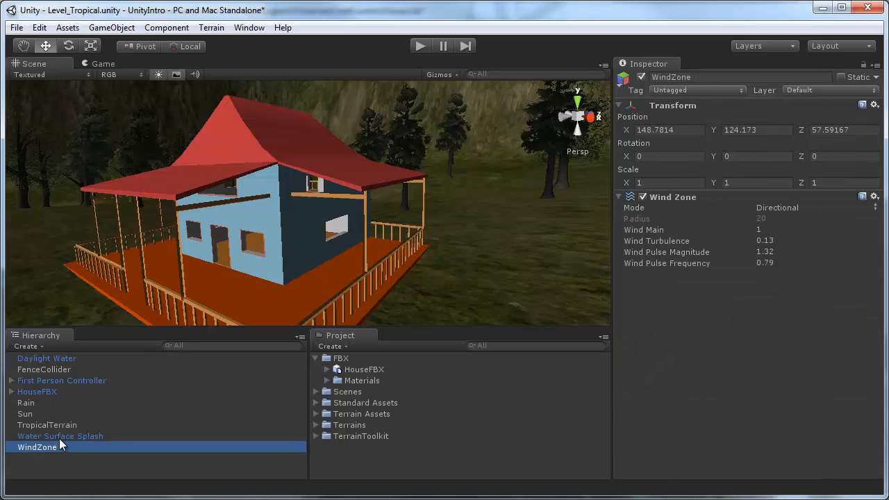
left_click(58, 437)
left_click(57, 425)
left_click(56, 414)
left_click(56, 404)
left_click(59, 392)
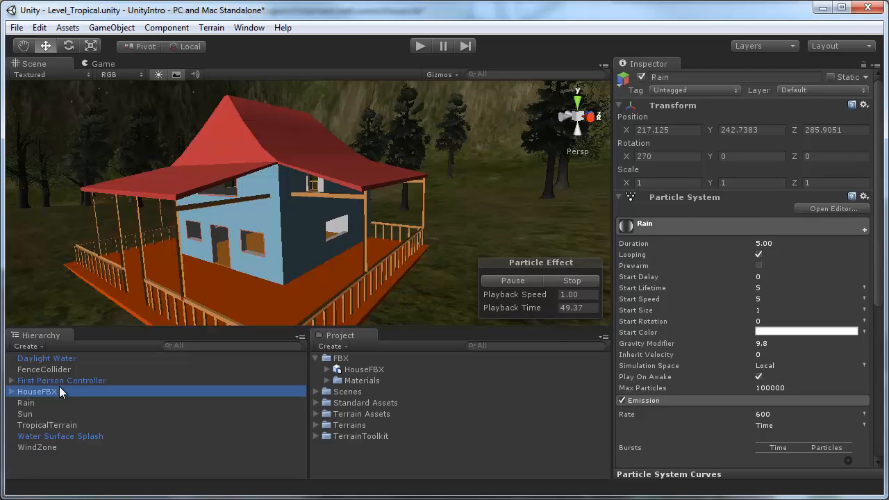
left_click(64, 370)
left_click(76, 485)
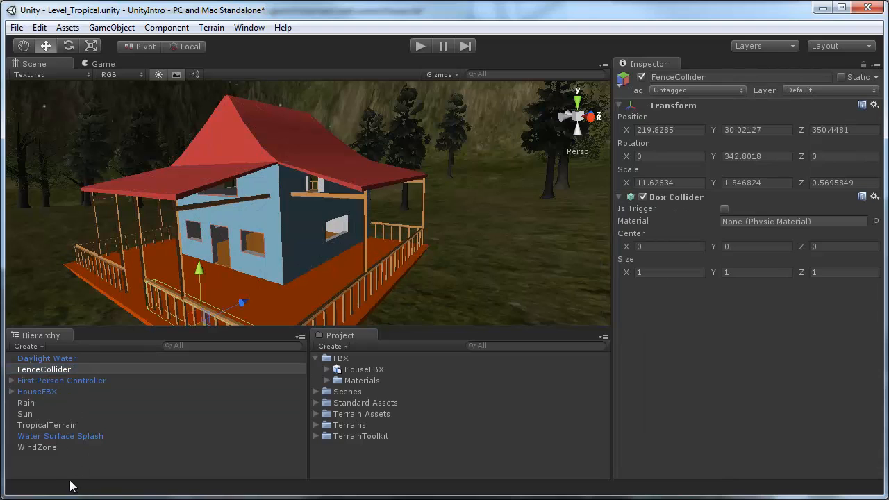
Step: Create an empty game object and name it EnvironmentControls
left_click(37, 348)
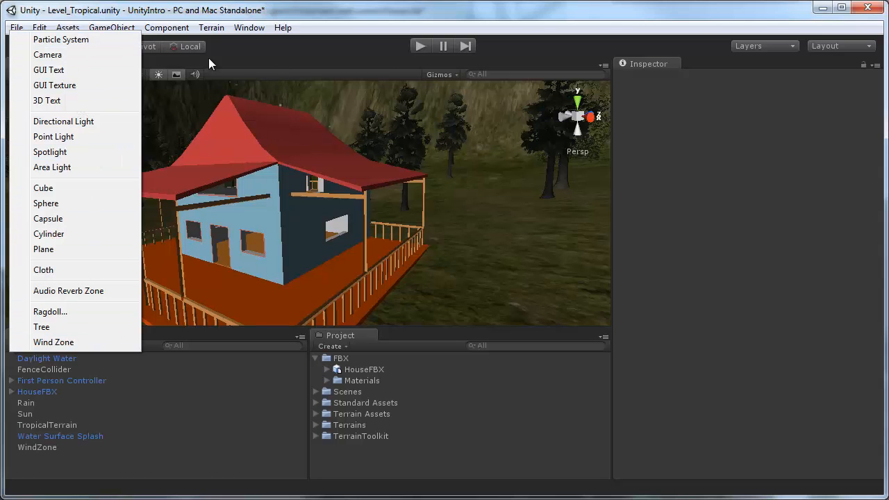
left_click(121, 28)
left_click(118, 42)
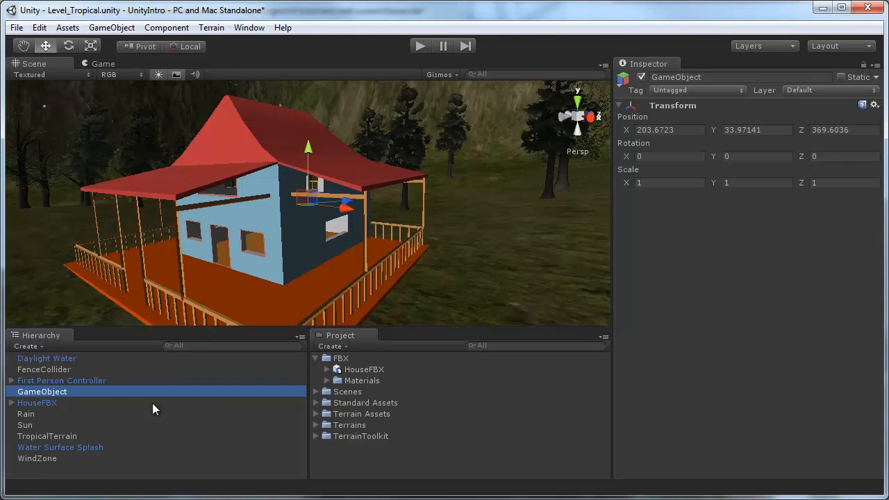
double_click(61, 394)
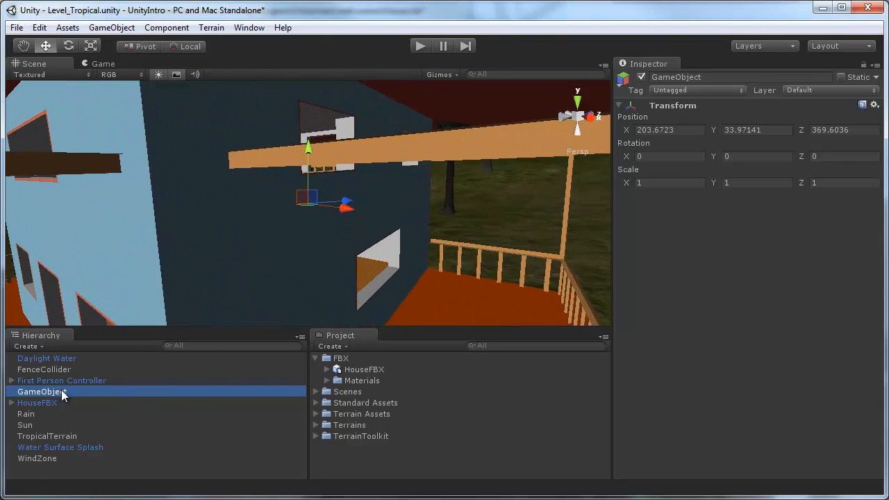
left_click(67, 393)
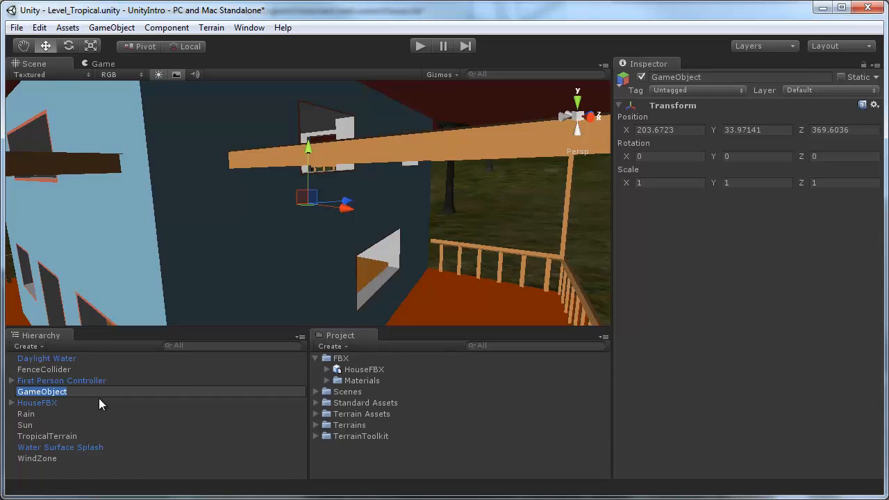
type("Environ")
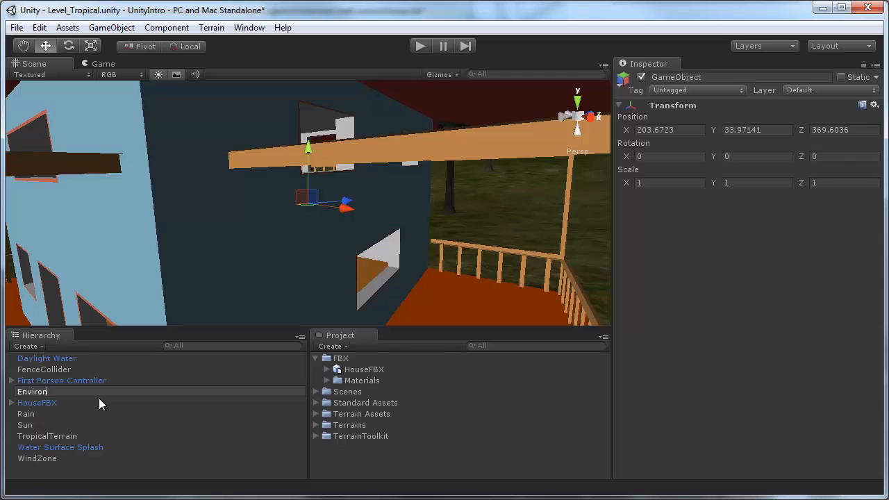
type("mentControls")
key("Return")
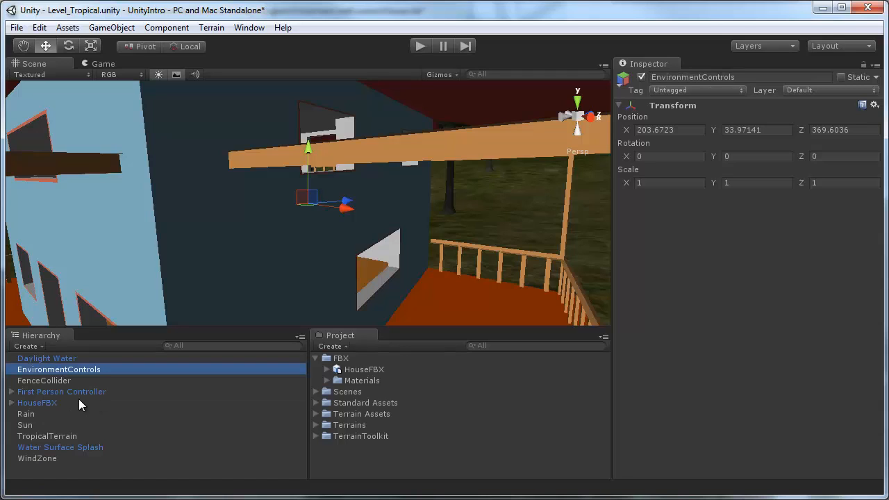
Step: Make Rain, Sun and WindZone children of EnvironmentControls and select that parent object
left_click(39, 415)
left_click(33, 425, "ctrl")
left_click(39, 458, "ctrl")
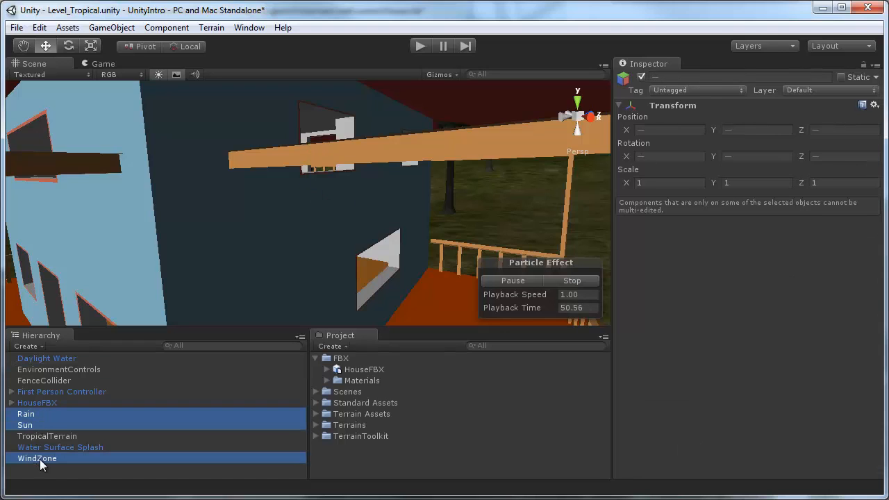
left_click_drag(33, 423, 57, 369)
left_click(51, 369)
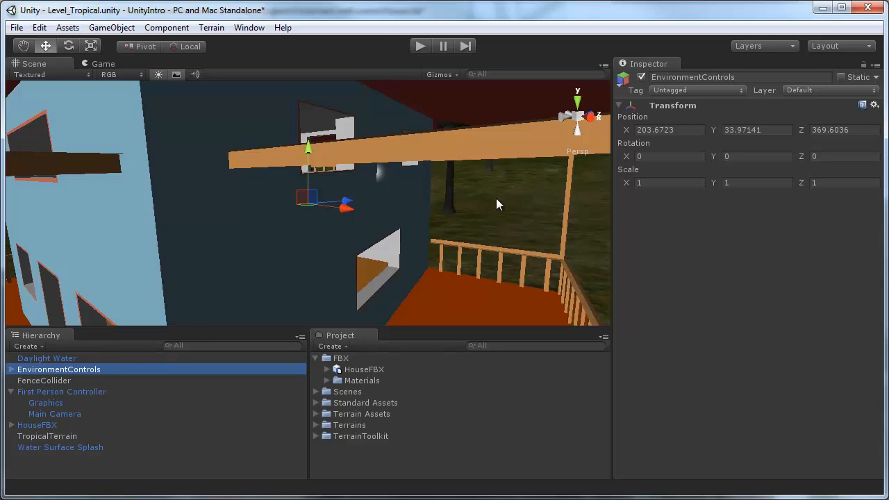
Step: Examine where EnvironmentControls sits in the tropical level by viewing the terrain, lake and house from several sides and distances
scroll(496, 198, "down", 15)
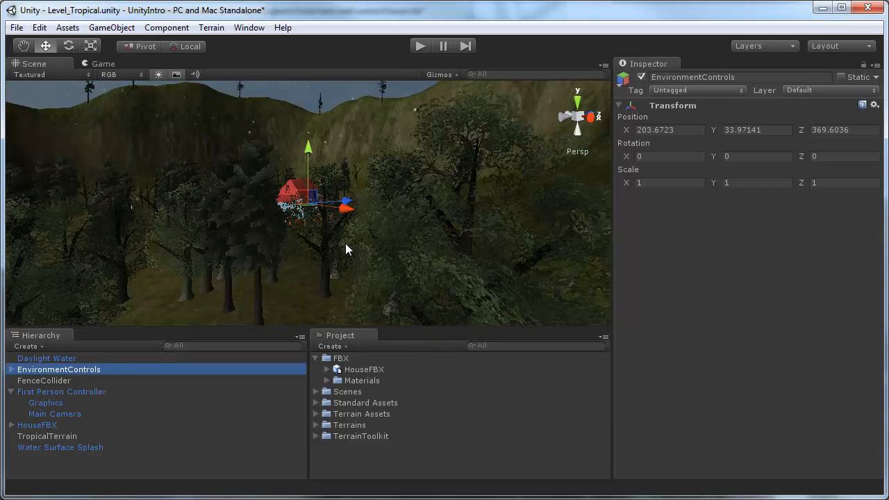
mouse_move(345, 249)
left_mouse_down("alt")
mouse_move(378, 238)
mouse_move(343, 258)
left_mouse_up("alt")
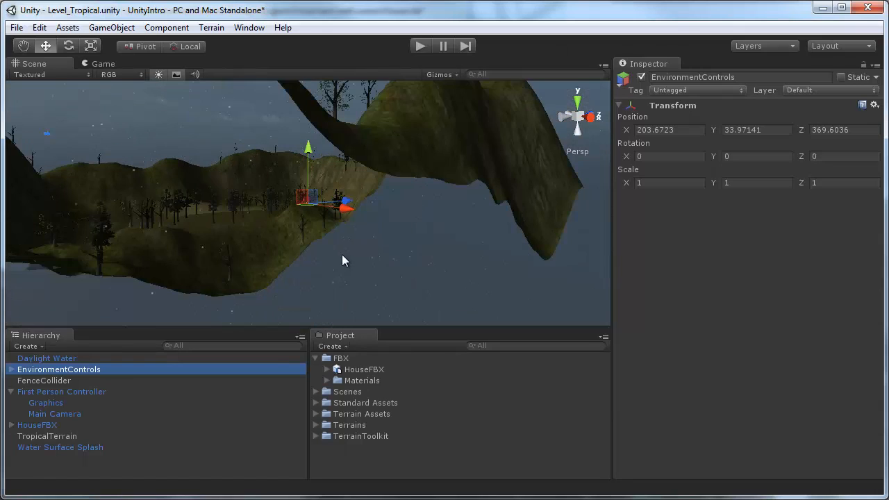
middle_click_drag(347, 246, 413, 256, "alt")
left_click(72, 370)
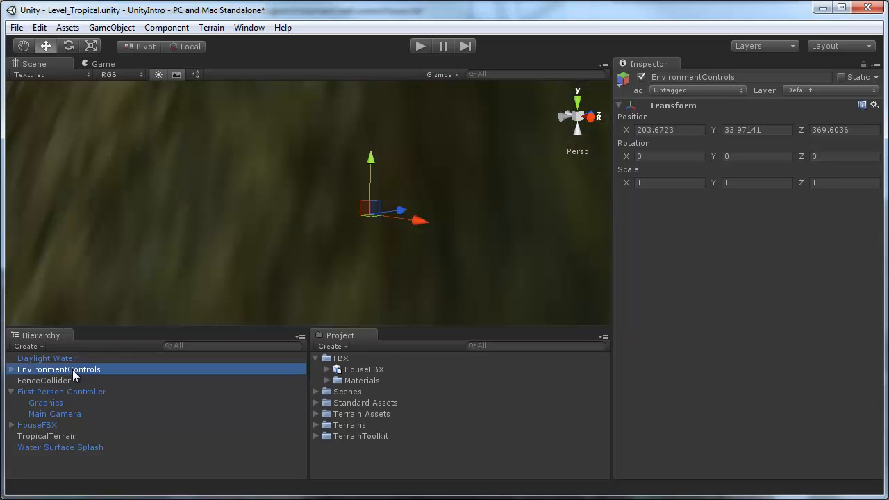
left_click_drag(268, 203, 532, 256, "alt")
middle_click_drag(424, 236, 352, 278, "alt")
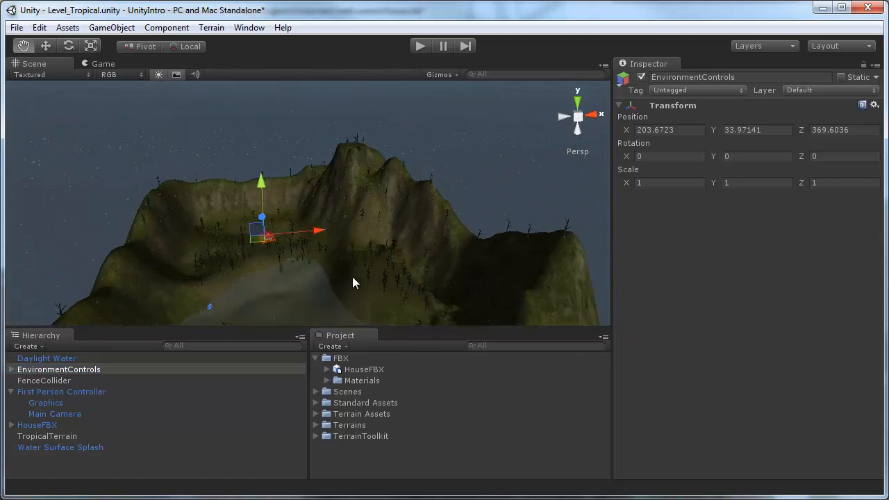
right_click_drag(352, 277, 313, 240, "alt")
left_click_drag(313, 241, 397, 221, "alt")
middle_click_drag(294, 222, 293, 185, "alt")
right_click_drag(294, 185, 419, 241, "alt")
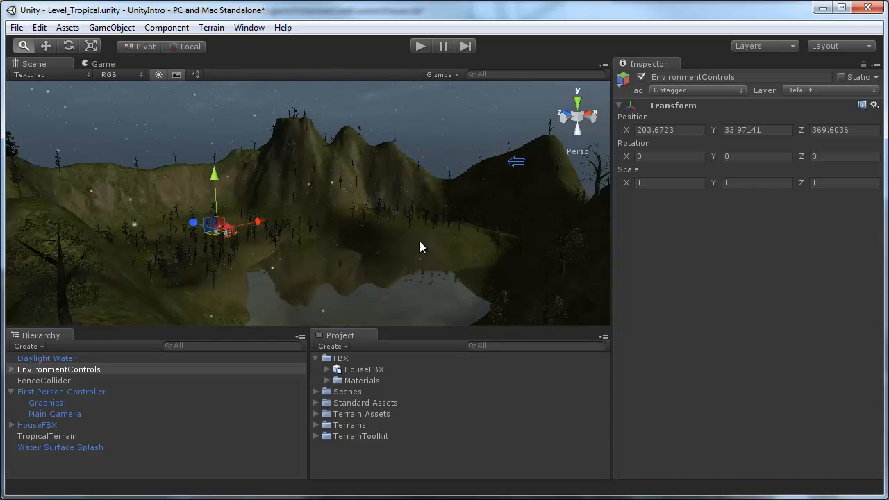
left_click_drag(369, 245, 462, 184, "alt")
left_click_drag(403, 215, 325, 269, "alt")
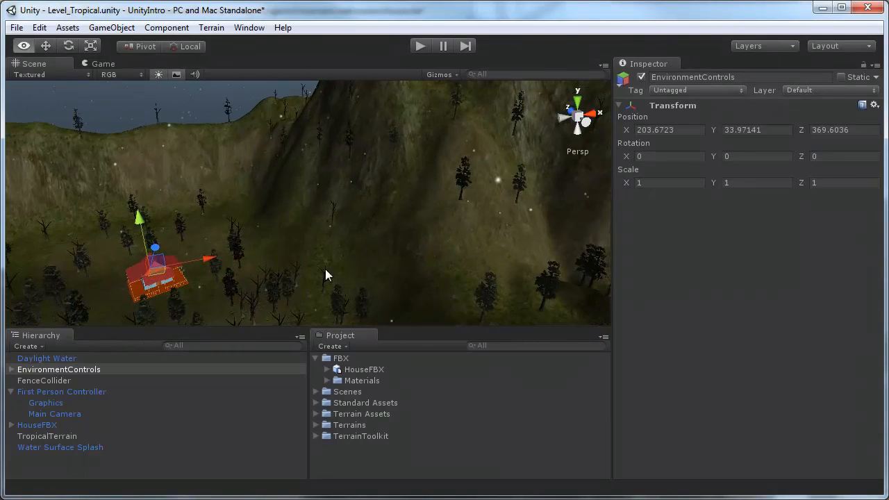
Step: Select the house model, focus on it and view its front porch up close
left_click(170, 281)
key("f")
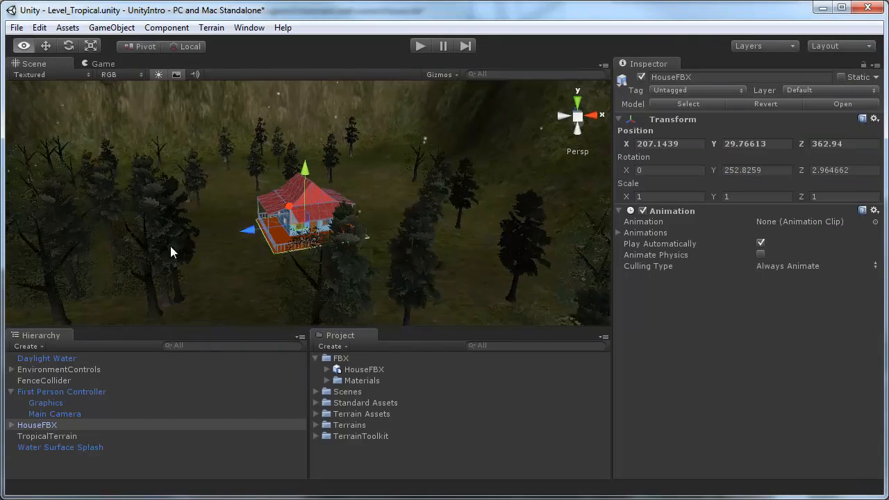
scroll(329, 262, "up", 6)
left_click_drag(393, 247, 285, 191, "alt")
scroll(366, 276, "up", 4)
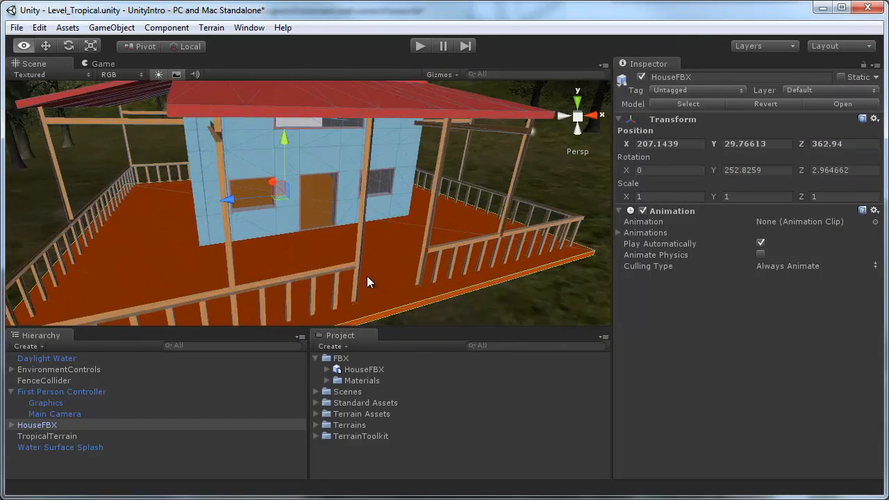
left_click_drag(367, 276, 278, 282, "alt")
Step: Collapse First Person Controller's children and rename the HouseFBX object in the scene as House
left_click(11, 393)
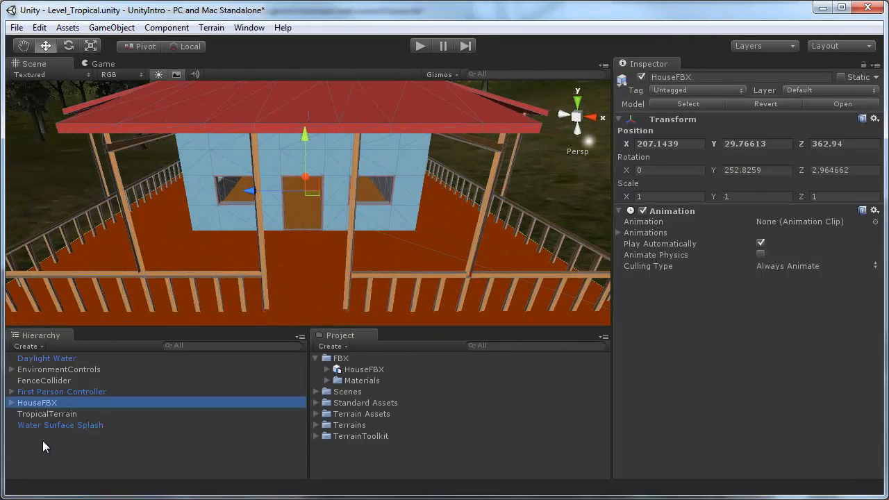
left_click(43, 405)
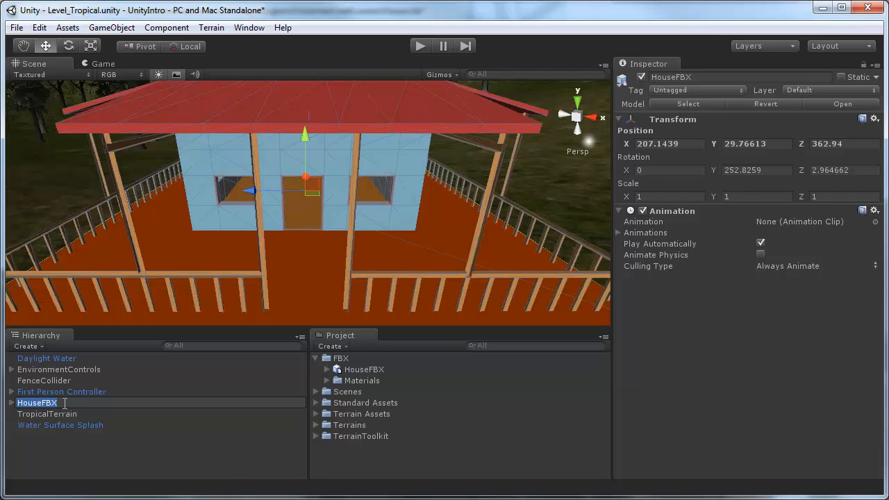
key("End")
key("BackSpace")
key("BackSpace")
key("BackSpace")
key("Return")
Step: Make Water Surface Splash a child of EnvironmentControls
left_click(64, 414)
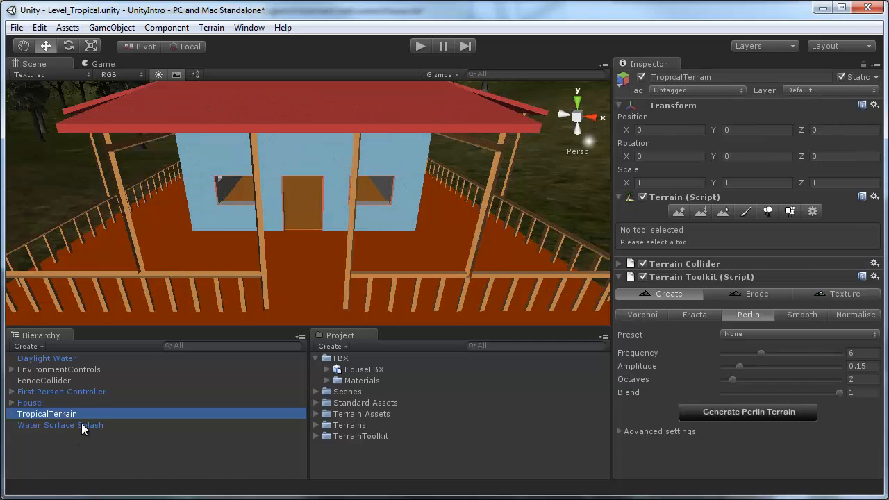
left_click(81, 424)
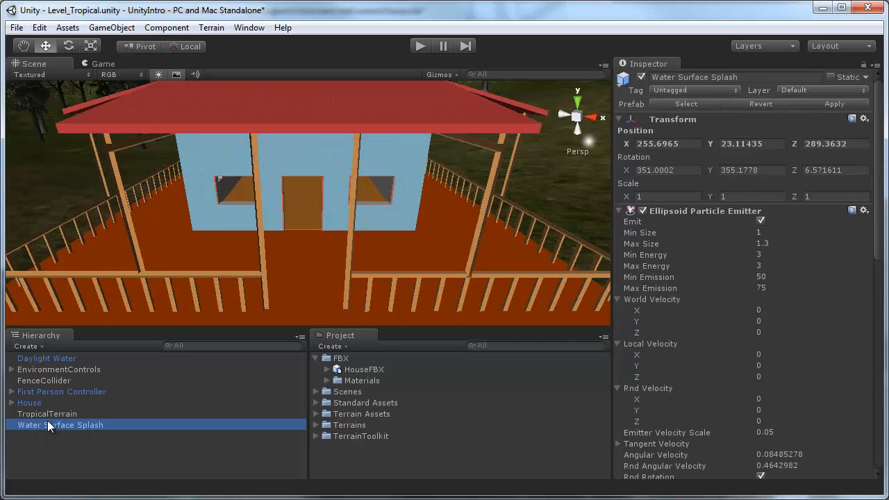
left_click_drag(47, 420, 55, 370)
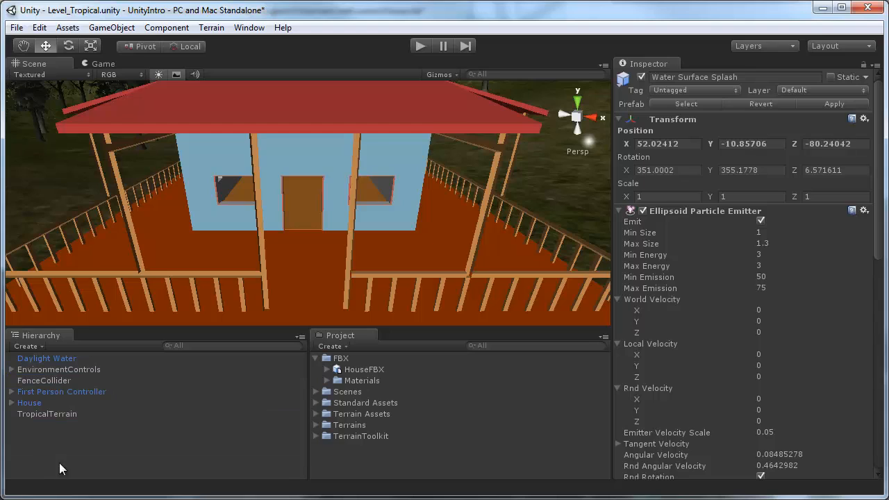
left_click(60, 371)
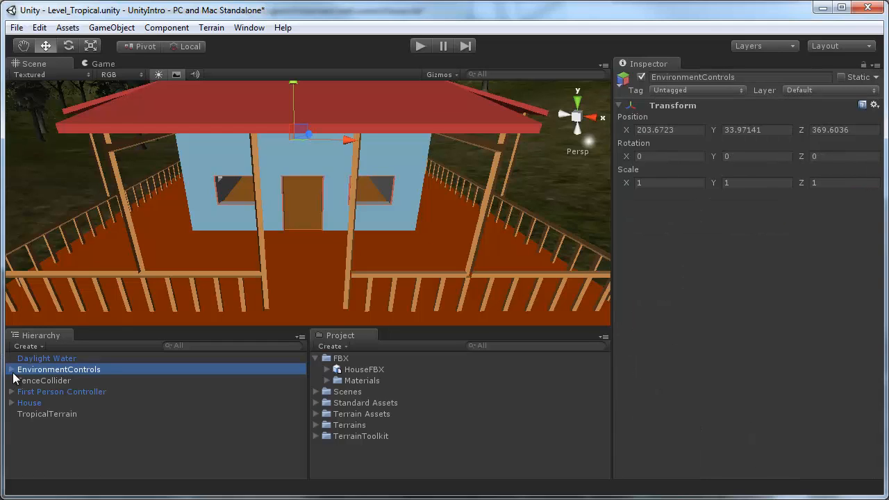
Step: Make Water Surface Splash a child of Daylight Water and leave EnvironmentControls collapsed
left_click(11, 370)
left_click(69, 412)
left_click(58, 402)
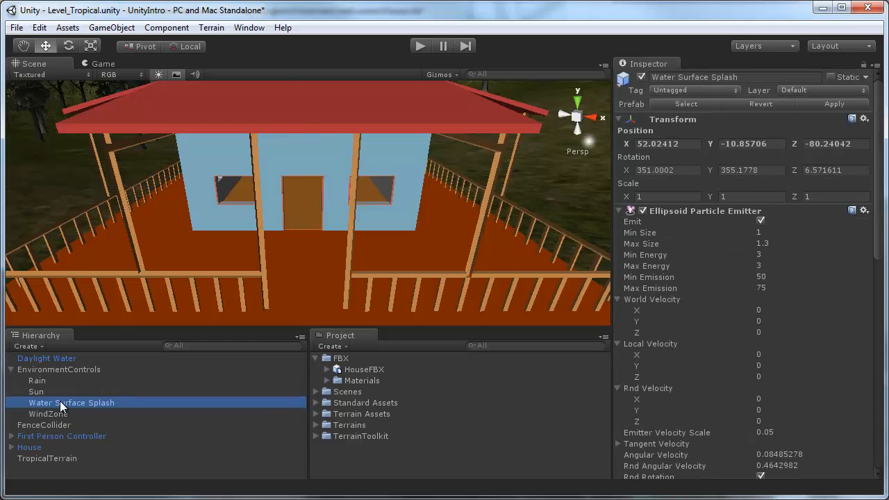
left_click_drag(50, 401, 52, 357)
left_click(12, 370)
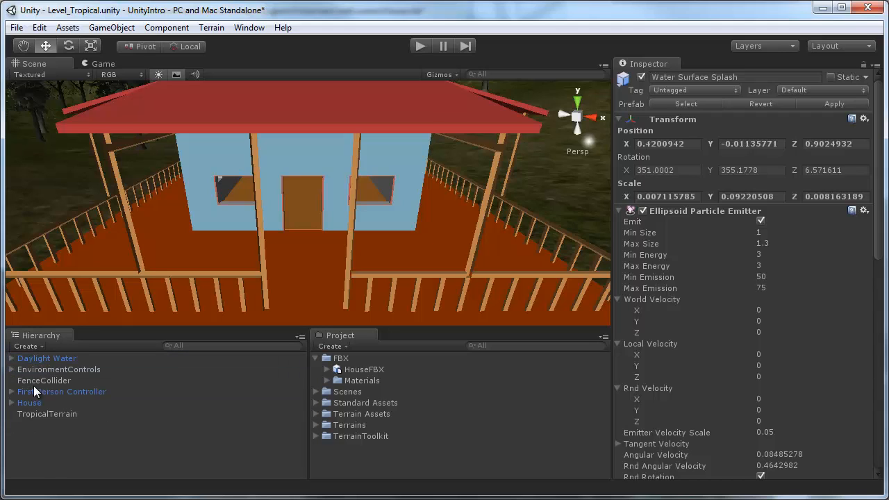
Step: Clear the object selection, create an empty game object and name it HouseFB
left_click(47, 371)
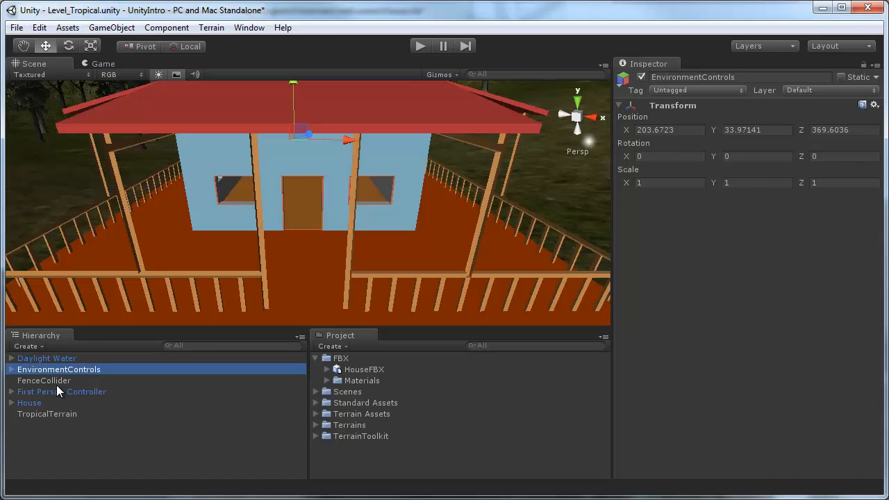
left_click(55, 384)
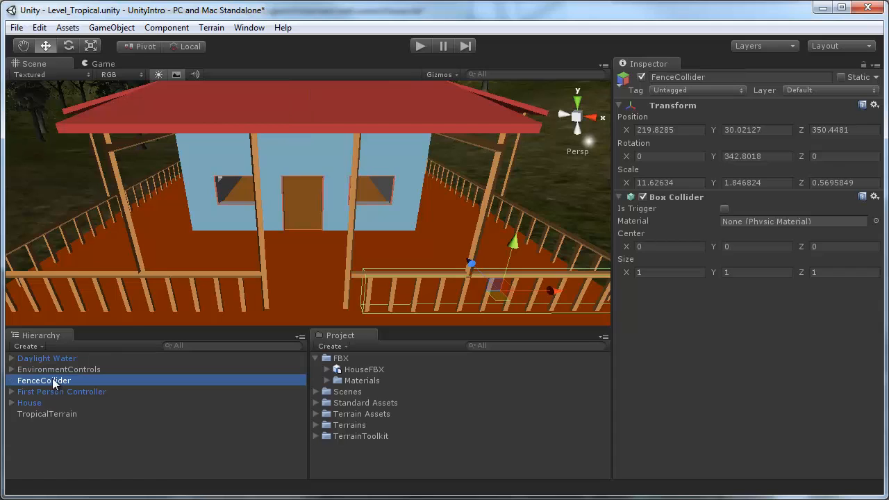
left_click(102, 466)
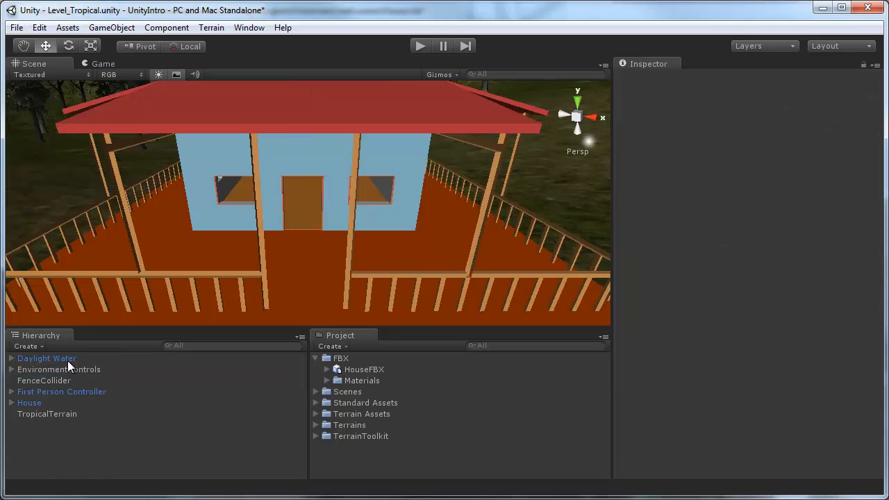
left_click(111, 28)
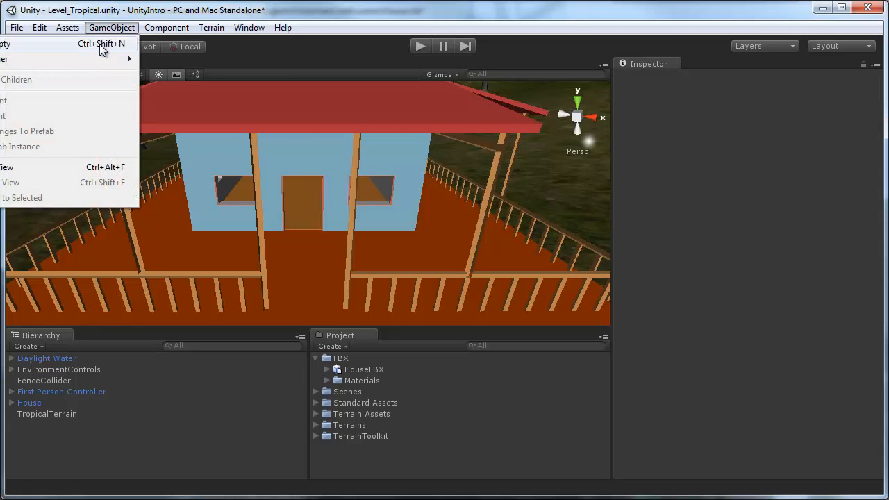
left_click(99, 43)
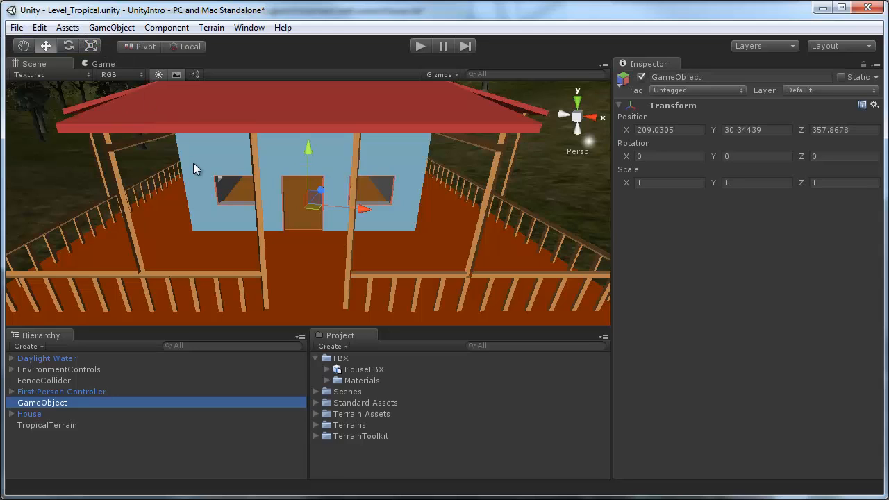
left_click(43, 402)
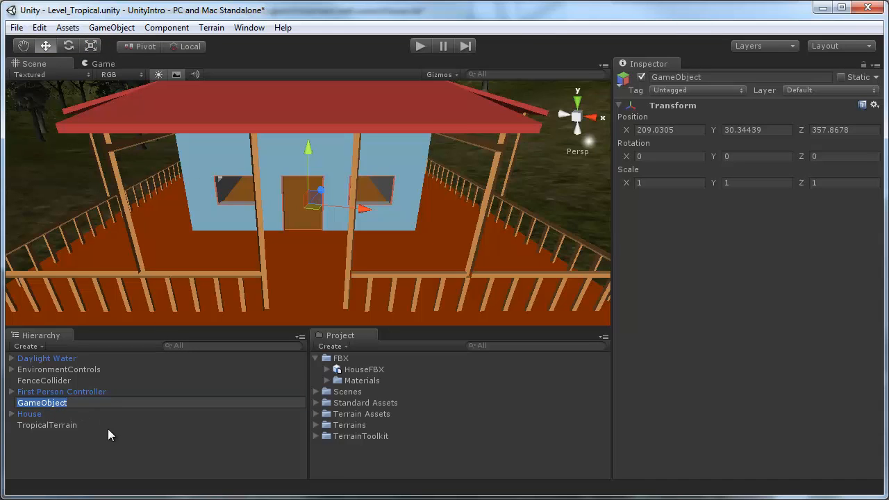
type("House")
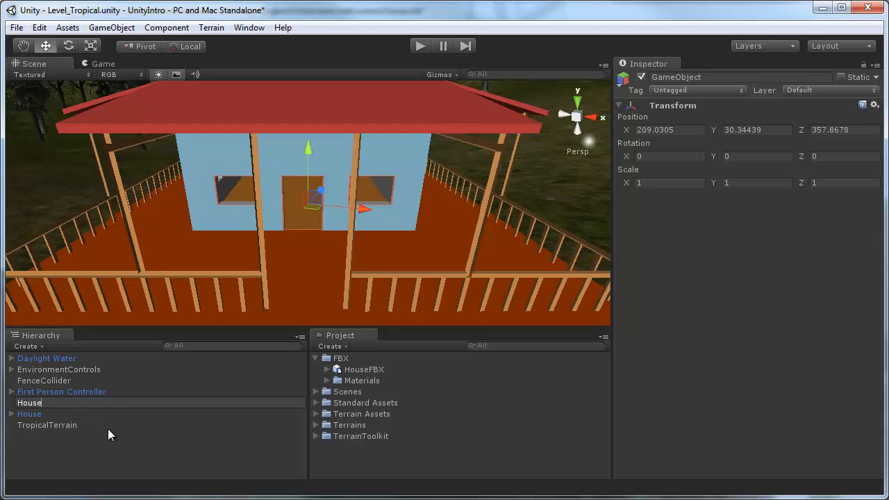
type("FB")
key("Return")
Step: Rename the imported house model in the scene as HouseFBX
left_click(66, 404)
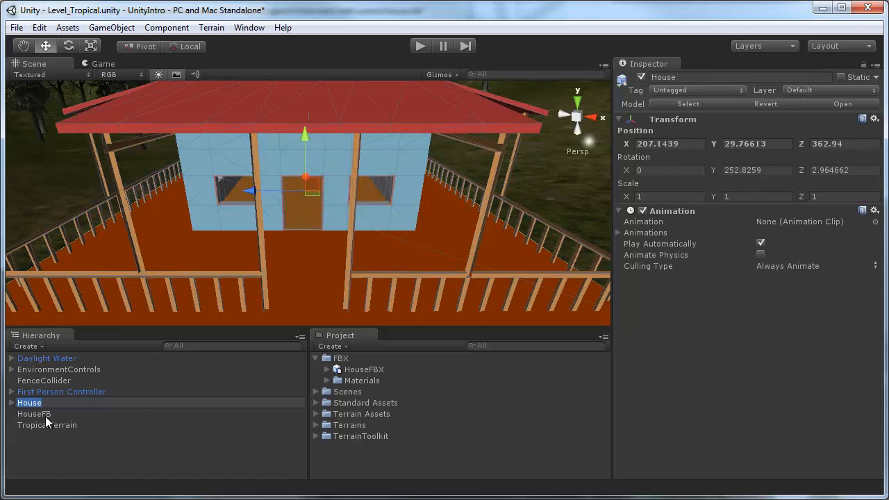
key("F2")
key("Right")
type("FBV")
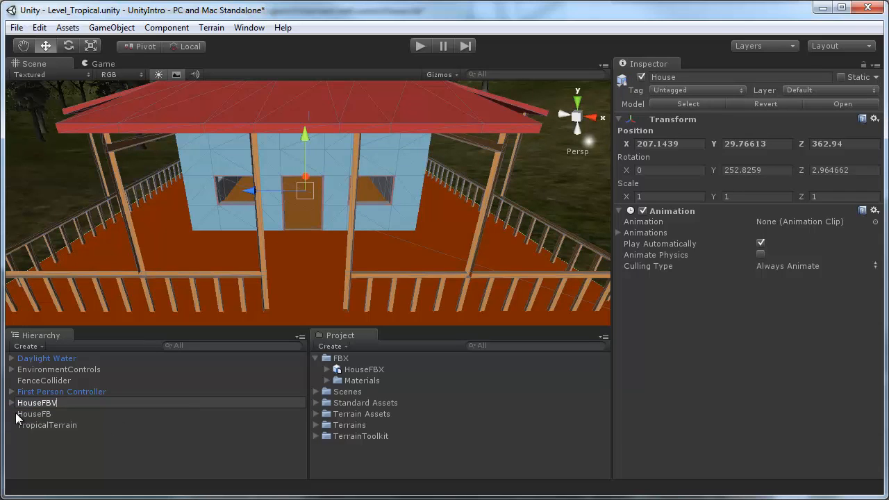
key("Return")
Step: Rename the empty HouseFB object as House
left_click(47, 404)
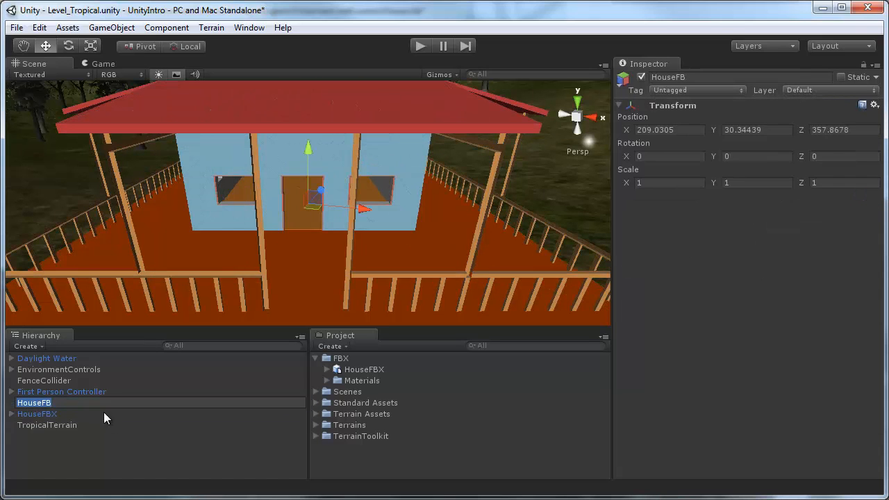
left_click(103, 405)
key("BackSpace")
key("BackSpace")
key("Return")
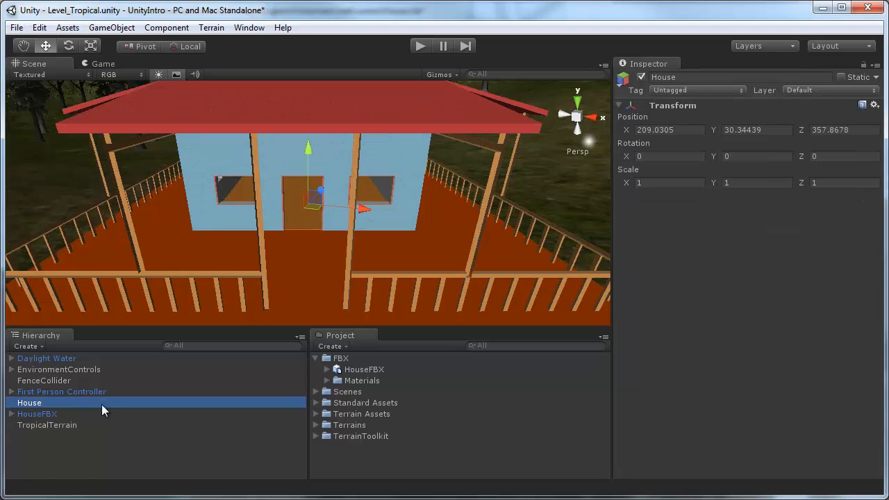
Step: Make HouseFBX and FenceCollider children of the House object and collapse its children
left_click(72, 415)
left_click_drag(20, 415, 47, 404)
left_click(41, 405)
left_click(52, 381)
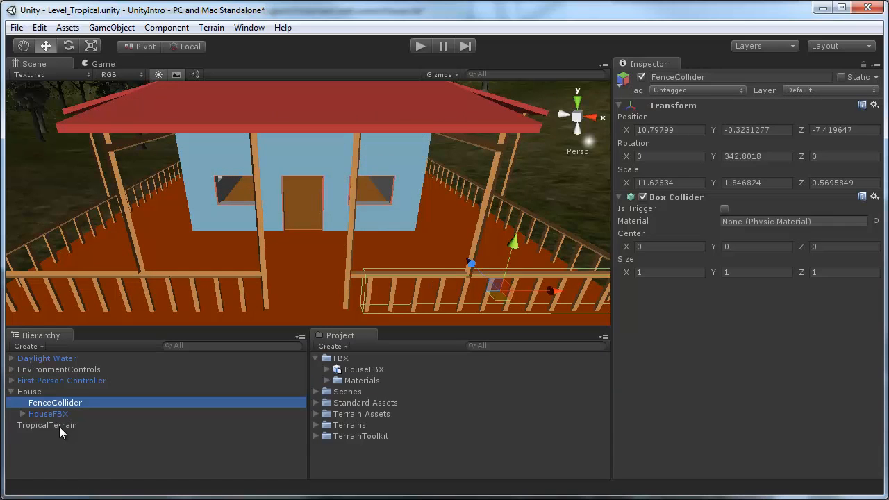
left_click(11, 391)
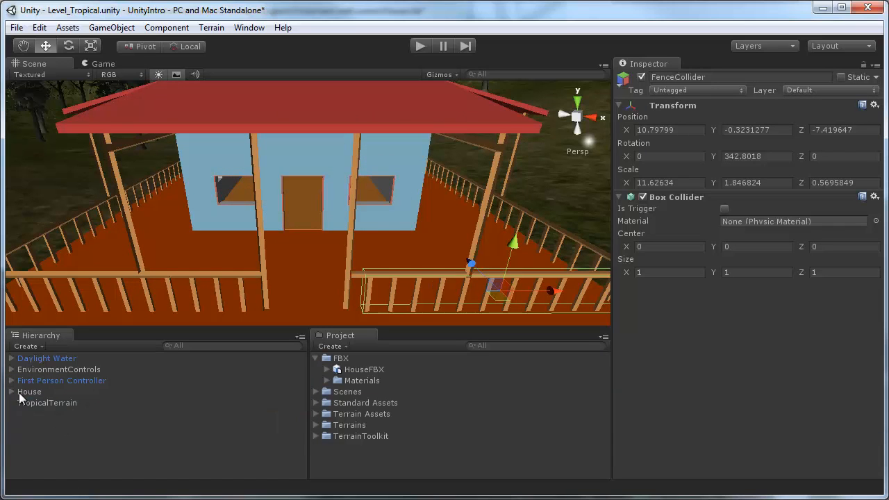
Step: Duplicate FenceCollider within House and move the copy inward from the front fence onto the deck
left_click(33, 393)
right_click_drag(484, 254, 366, 260, "alt")
left_click_drag(365, 260, 360, 316, "alt")
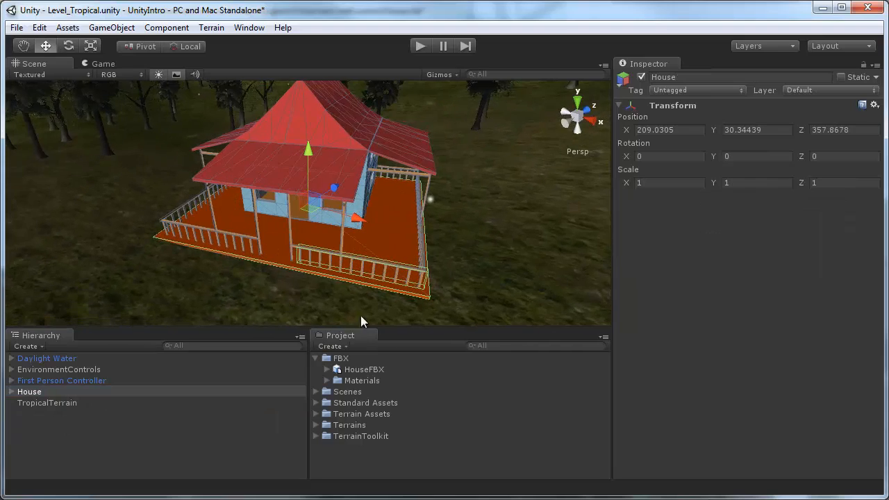
left_click_drag(422, 261, 303, 243, "alt")
right_click_drag(234, 242, 315, 269, "alt")
middle_click_drag(316, 268, 309, 214, "alt")
scroll(309, 214, "down", 1)
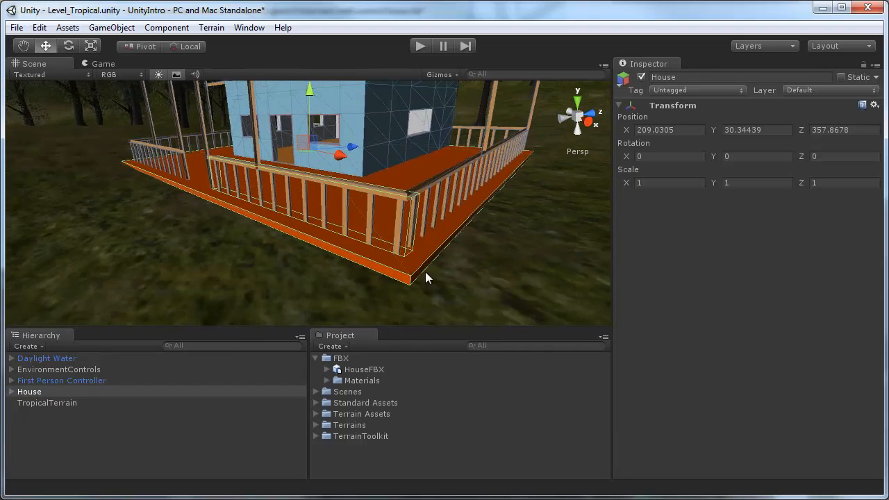
left_click(406, 260)
left_click(58, 402)
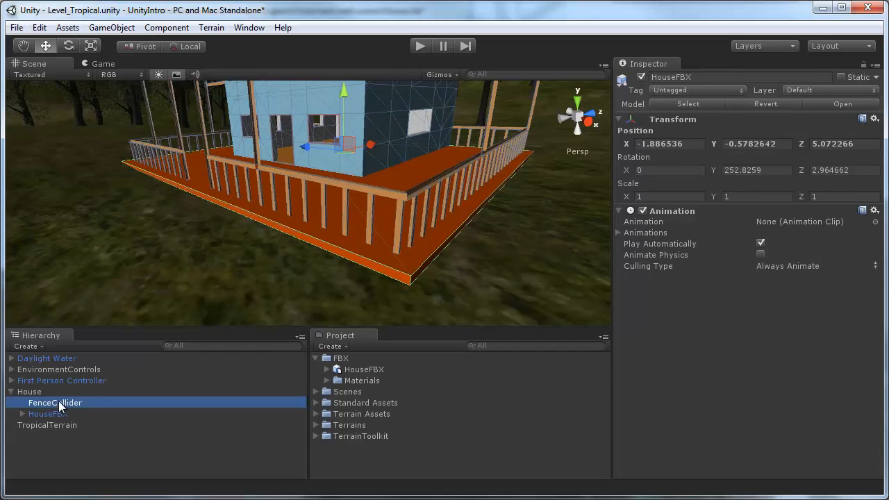
left_click_drag(397, 226, 305, 286, "alt")
key("ctrl+d")
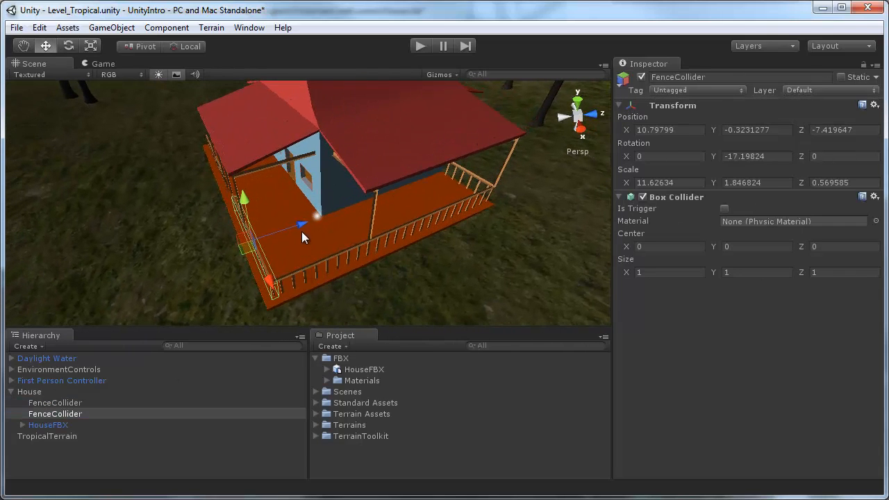
left_click_drag(301, 229, 365, 212)
Step: Try rotating the duplicated FenceCollider freehand and with Y rotations of 180 and -180 degrees
key("e")
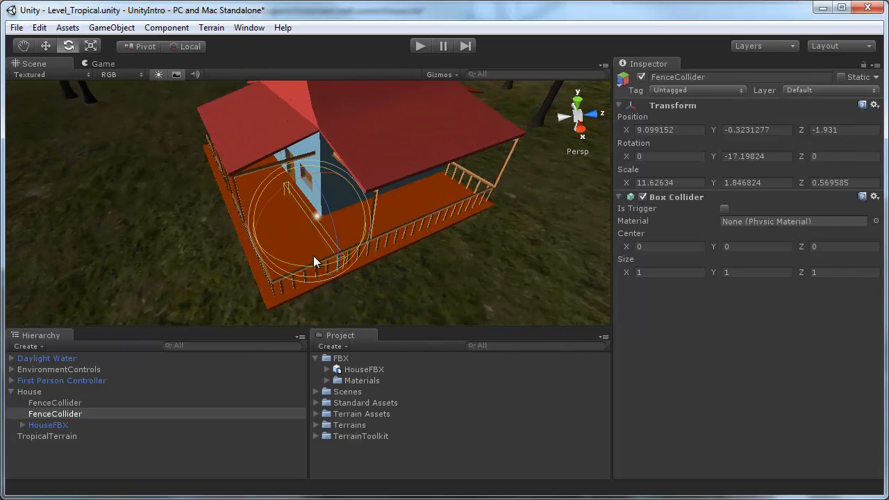
left_click_drag(314, 257, 390, 233)
key("ctrl+z")
left_click_drag(307, 265, 347, 270)
left_click(774, 159)
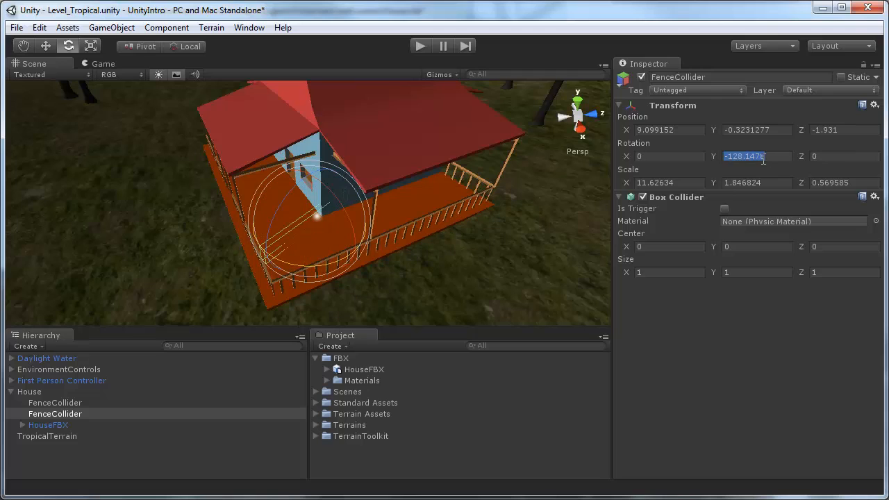
type("180")
key("Return")
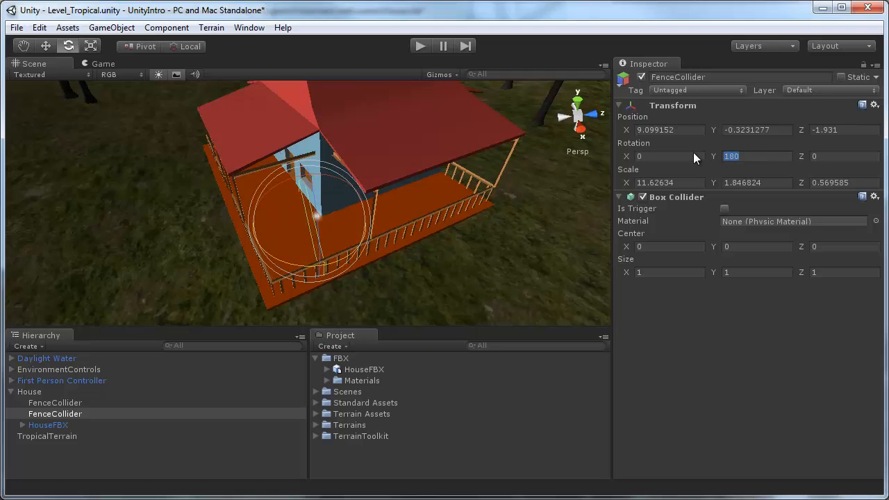
type("-180")
key("Return")
Step: Rotate the duplicated FenceCollider to about -110 degrees on Y and move it out to the deck's side fence
left_click_drag(302, 262, 151, 269)
key("w")
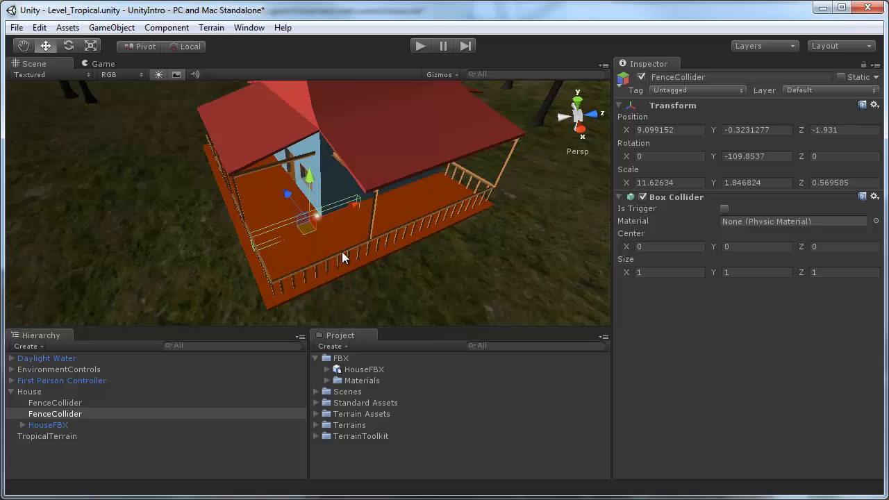
left_click_drag(289, 196, 310, 227)
key("f")
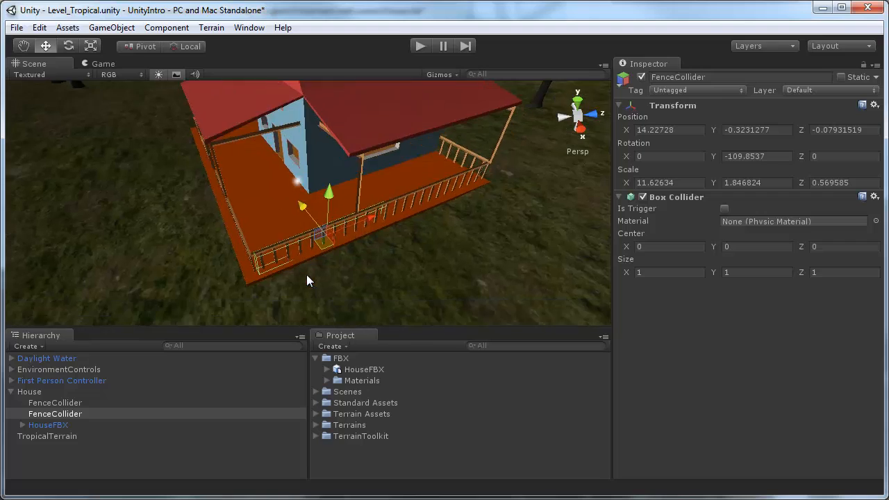
scroll(318, 276, "up", 4)
left_click_drag(317, 276, 307, 140, "alt")
left_click_drag(352, 189, 216, 146, "alt")
Step: Tilt the side fence collider to about 2.9 degrees on Z and shift it along the side railing
key("e")
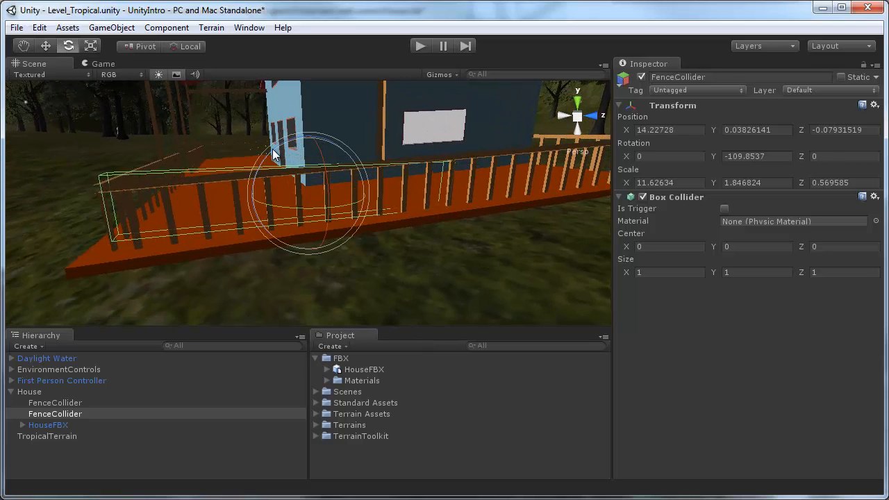
left_click_drag(273, 154, 272, 161)
left_click_drag(190, 222, 430, 191, "alt")
key("w")
key("e")
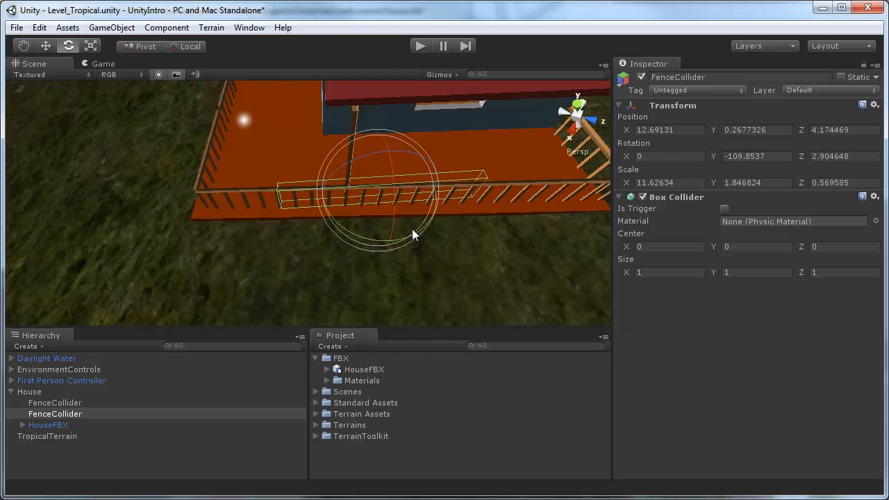
Step: Turn the side fence collider to about -107 degrees on Y and move it outward onto the railing
left_click_drag(412, 228, 402, 236)
key("w")
left_click_drag(342, 248, 379, 171, "alt")
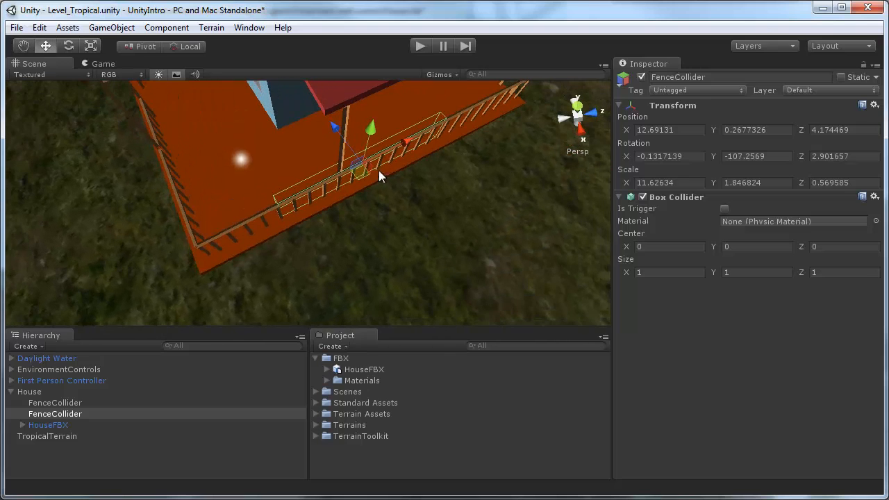
left_click_drag(335, 124, 334, 125)
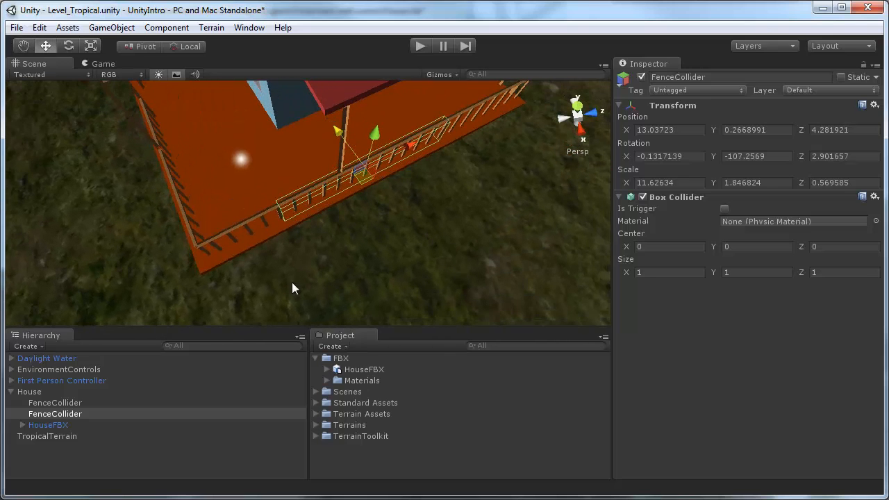
left_click_drag(337, 236, 345, 214, "alt")
Step: Scale the side fence collider to about 23.3 on X and position it to span the whole side railing
key("r")
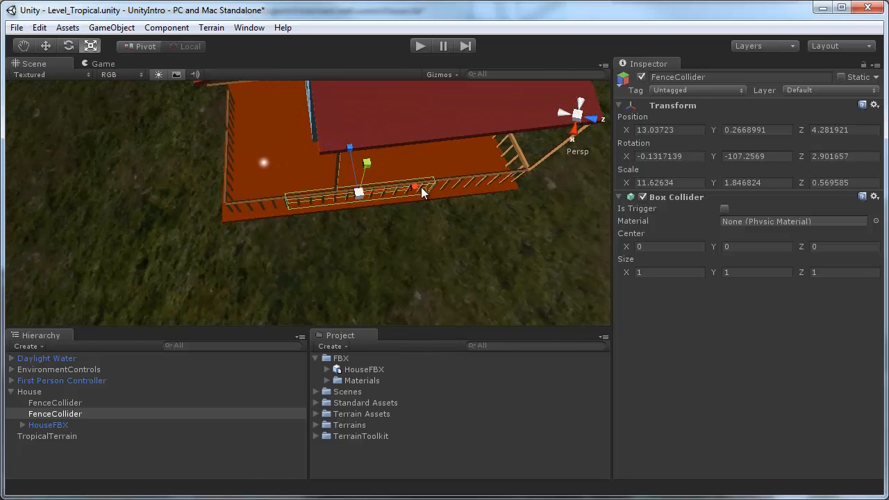
left_click_drag(414, 188, 378, 142)
key("w")
key("r")
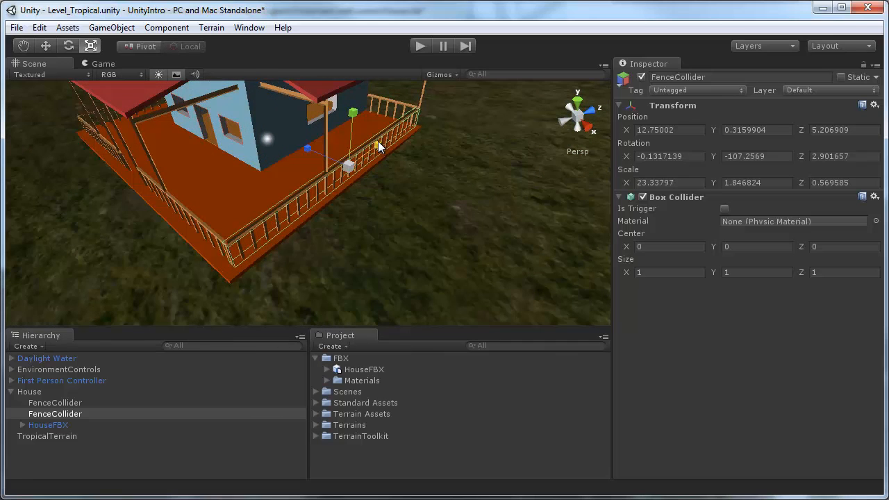
Step: Duplicate the side fence collider and move the copy inward to the house's side wall
left_click_drag(279, 206, 408, 234, "alt")
key("w")
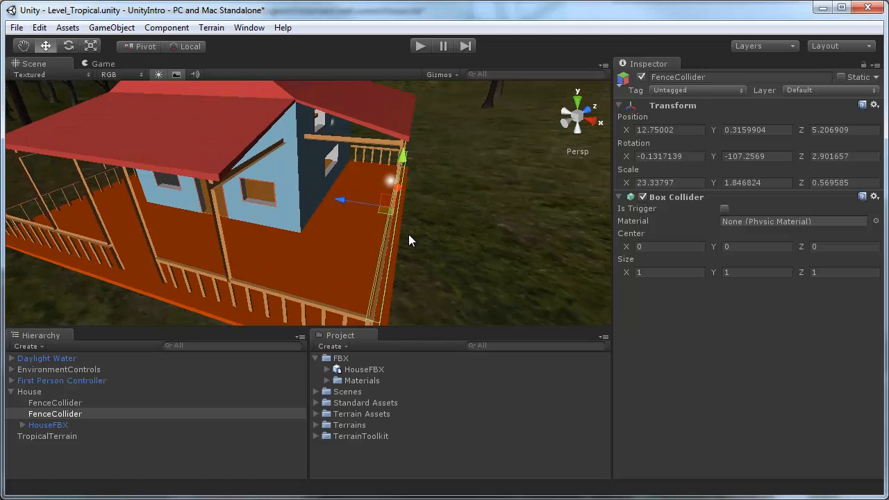
key("ctrl+d")
left_click_drag(339, 199, 262, 176)
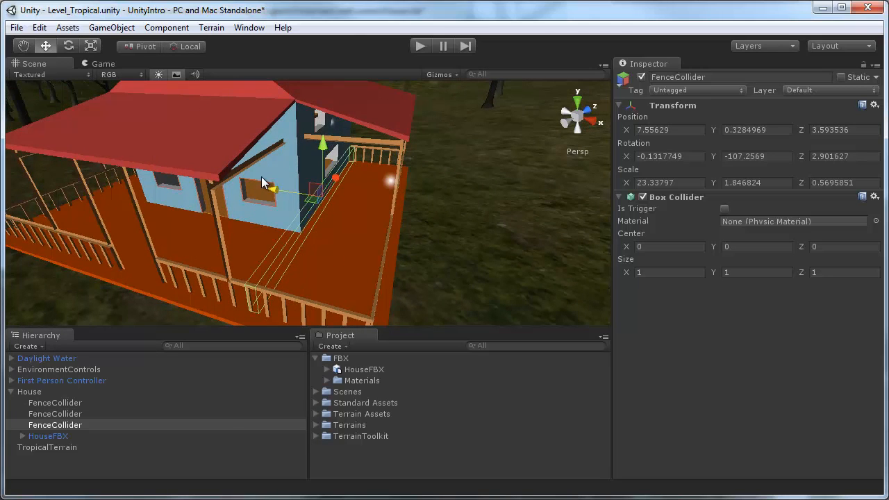
left_click_drag(357, 220, 582, 228, "alt")
Step: Scale the side wall collider to about 12.2 on X and 7.8 on Y, and raise it above the deck
key("r")
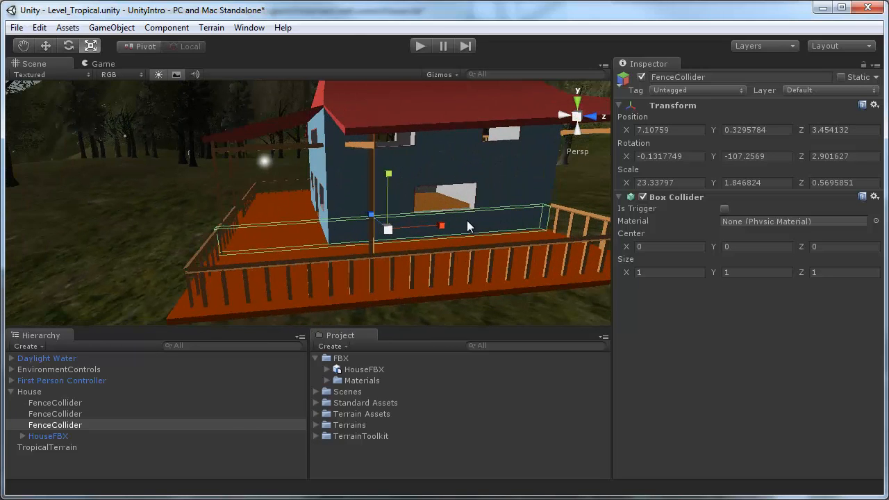
left_click_drag(441, 227, 415, 230)
left_click_drag(389, 174, 370, 40)
key("w")
left_click_drag(389, 179, 386, 133)
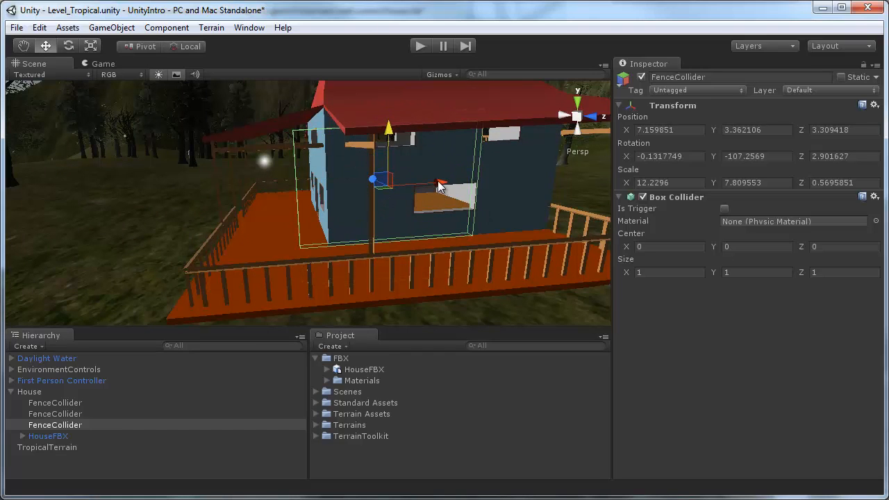
Step: Slide the wall collider along the side wall and scale it to about 14.3 on X, 9.2 on Y and 0.67 on Z
left_click_drag(438, 184, 458, 172)
key("r")
left_click_drag(389, 198, 366, 179, "alt")
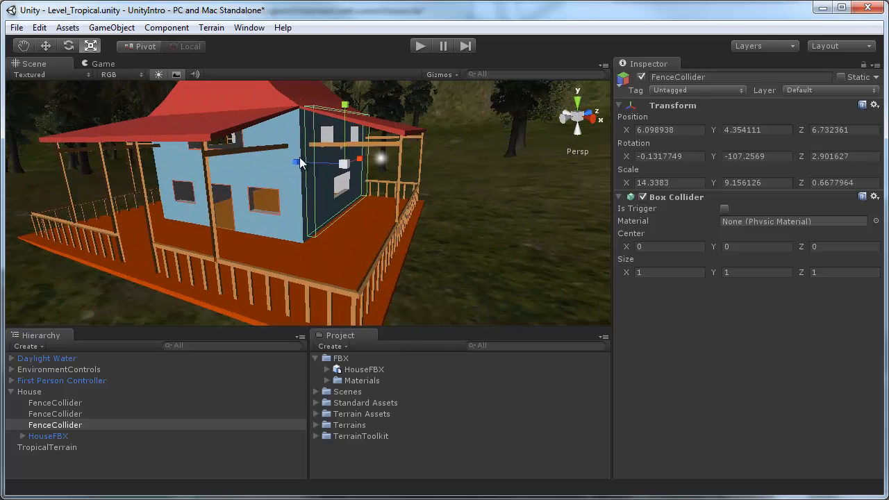
Step: Thicken the wall collider to about 1.17 on Z and move it further into the house's side wall
left_click_drag(299, 161, 266, 159)
left_click_drag(345, 192, 293, 178, "alt")
scroll(345, 184, "up", 5)
scroll(333, 264, "down", 5)
left_click_drag(333, 259, 333, 203, "alt")
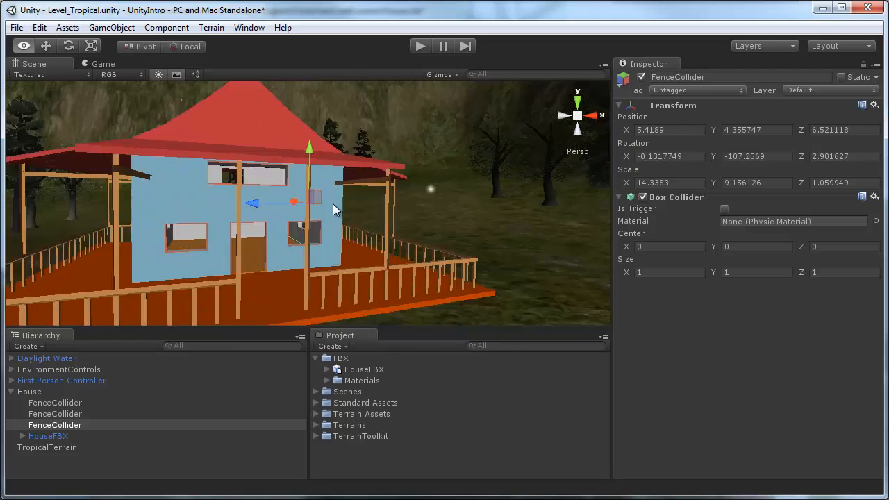
right_click_drag(333, 203, 611, 304, "alt")
left_click_drag(303, 260, 307, 219, "alt")
left_click_drag(265, 200, 242, 200)
key("r")
left_click_drag(351, 240, 202, 254, "alt")
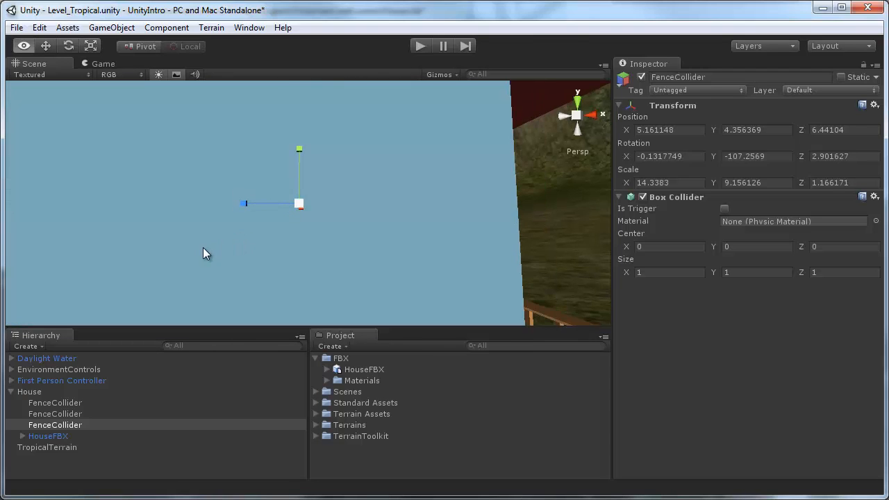
Step: Widen the side wall collider to about 15.9 on X, and adjust its height and position to cover the house's side wall
left_click_drag(341, 249, 377, 202, "alt")
key("w")
key("r")
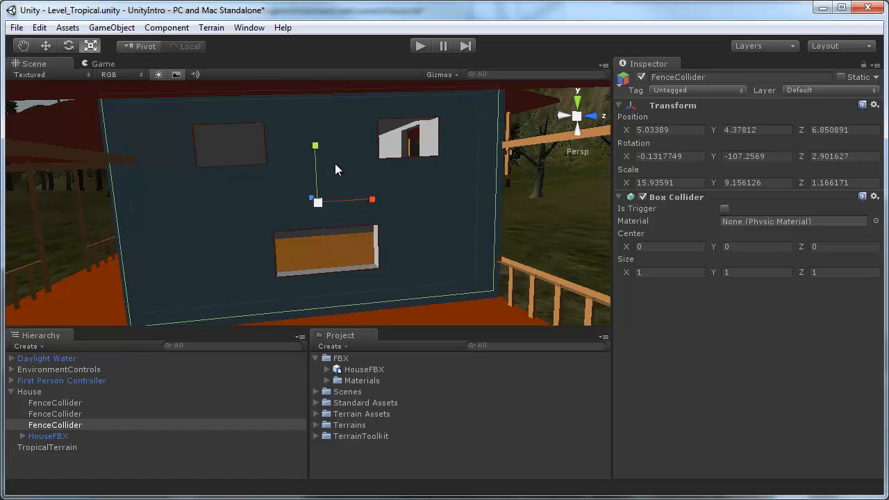
left_click_drag(314, 140, 322, 282)
key("w")
key("r")
key("w")
left_click(400, 268)
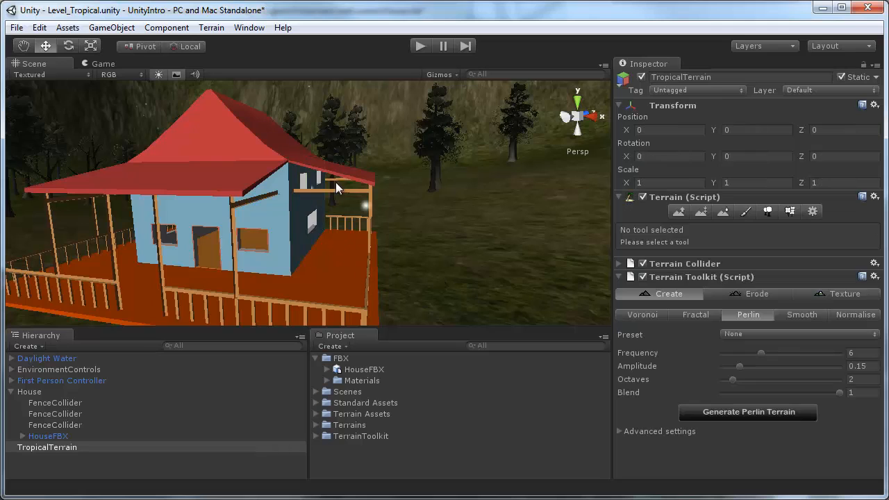
Step: Play-test the level by walking up to the house and pushing against the fence colliders from outside
left_click(419, 45)
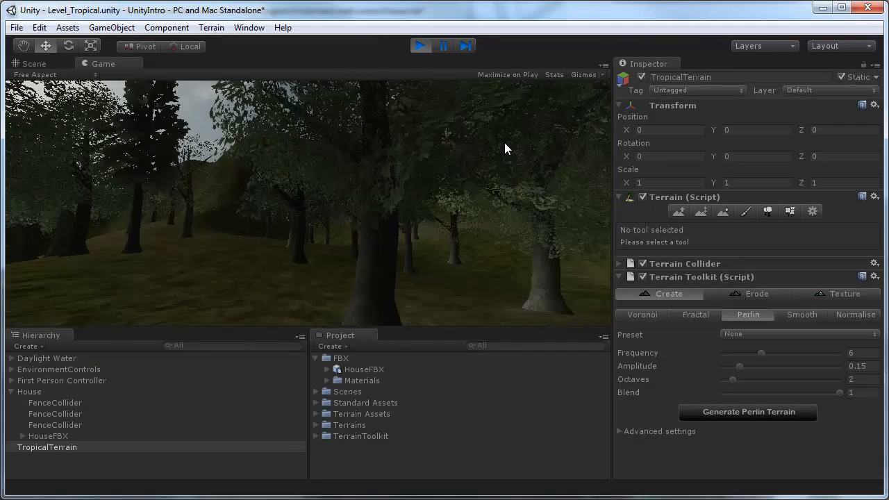
key("w")
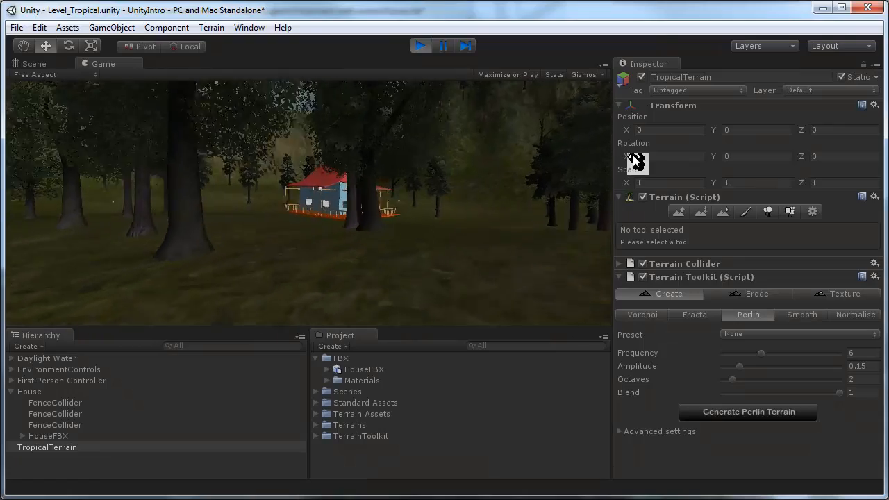
key("w")
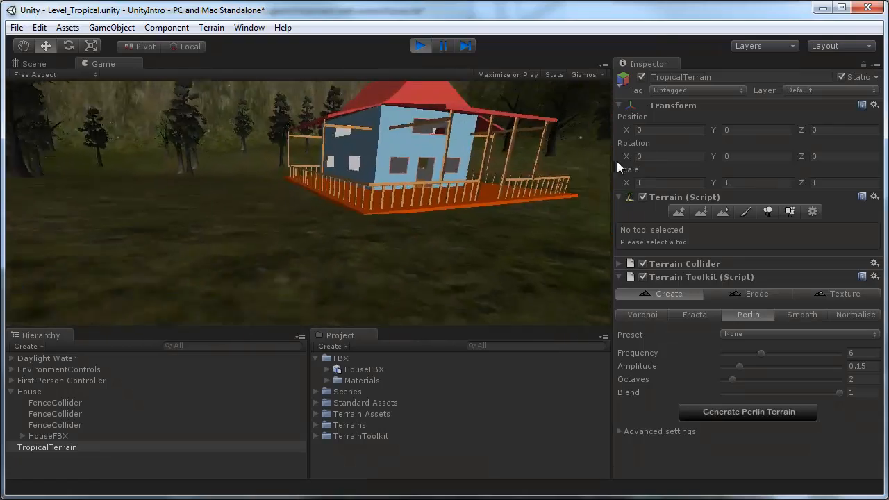
key("w")
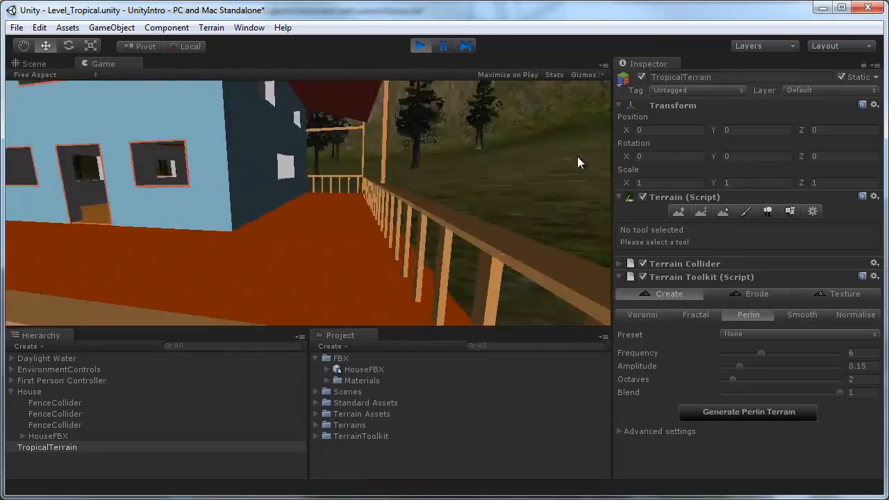
key("s")
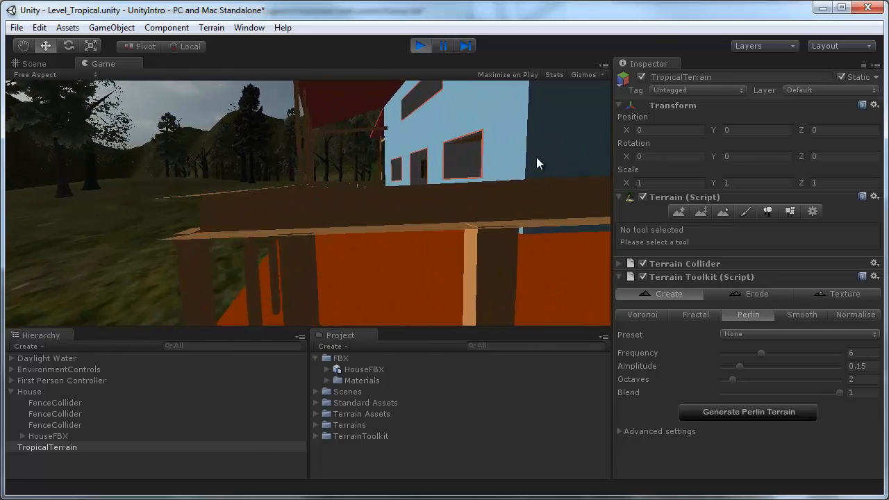
key("d")
key("w")
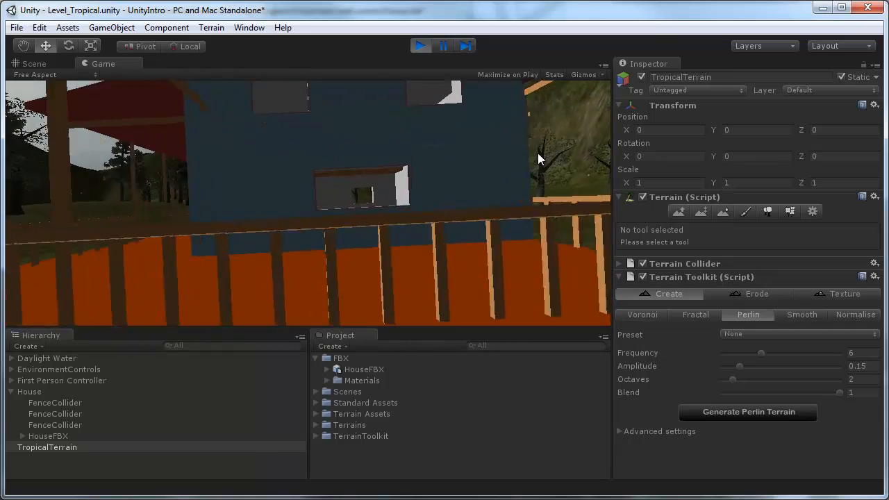
key("s")
key("a")
key("s")
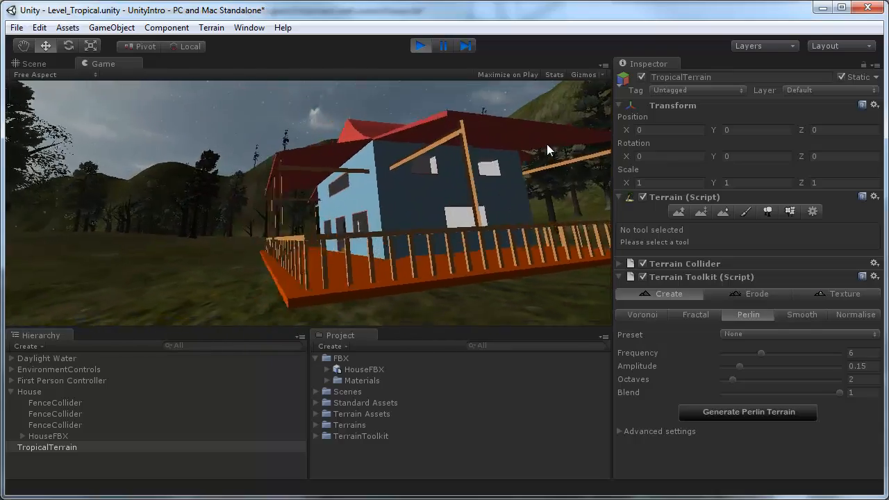
Step: Walk through the front fence opening and doorway into the house, and test the side wall from inside
key("w")
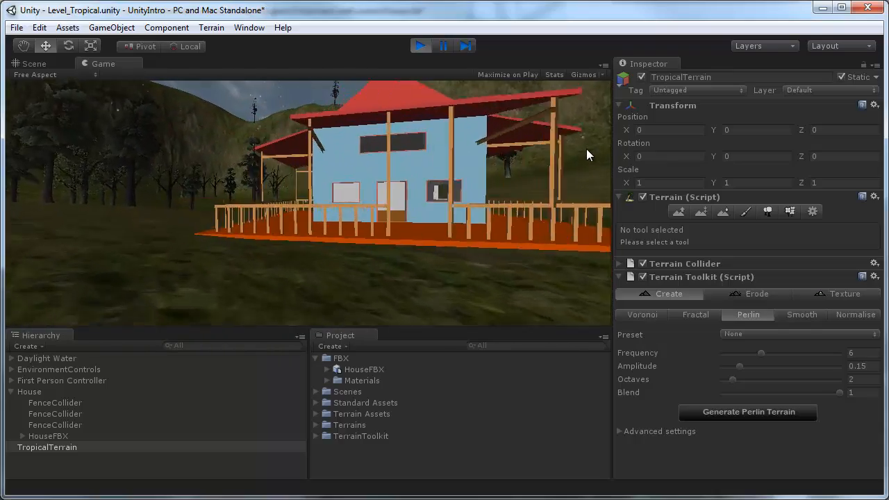
key("w")
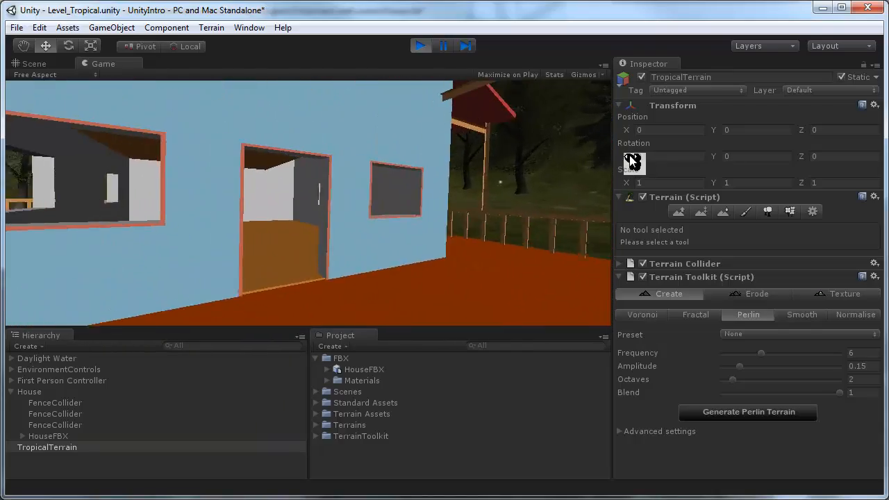
key("w")
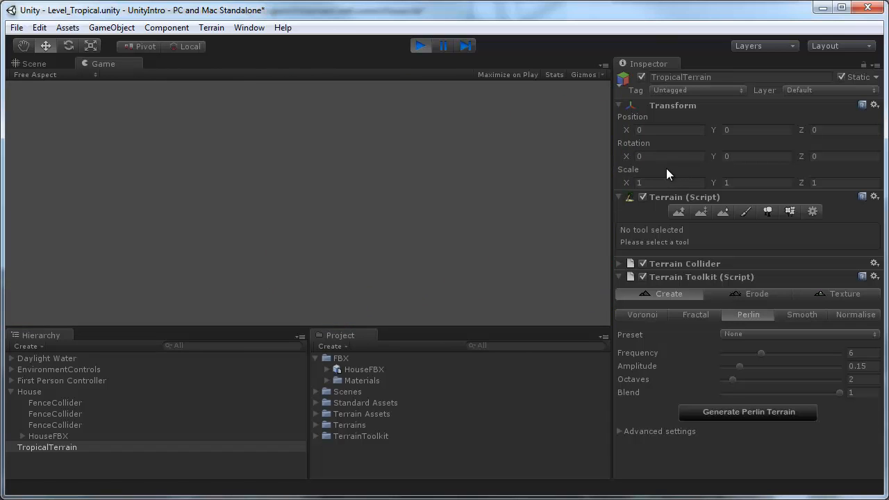
key("s")
key("w")
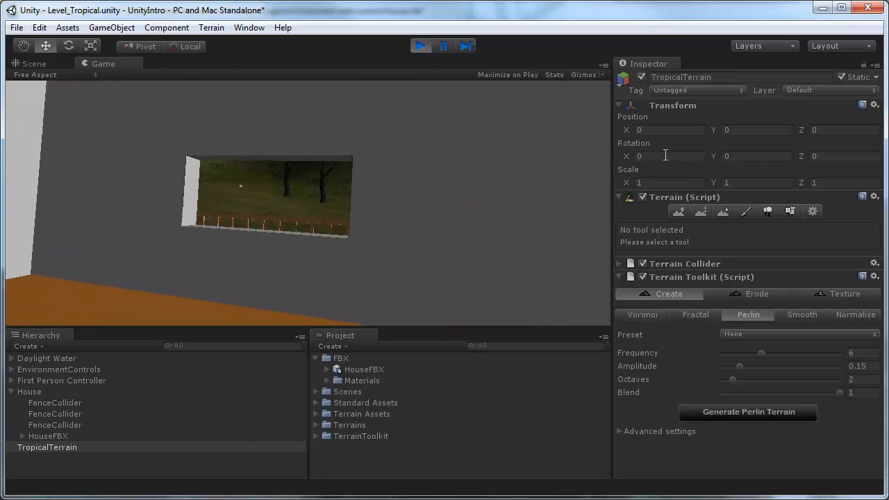
key("s")
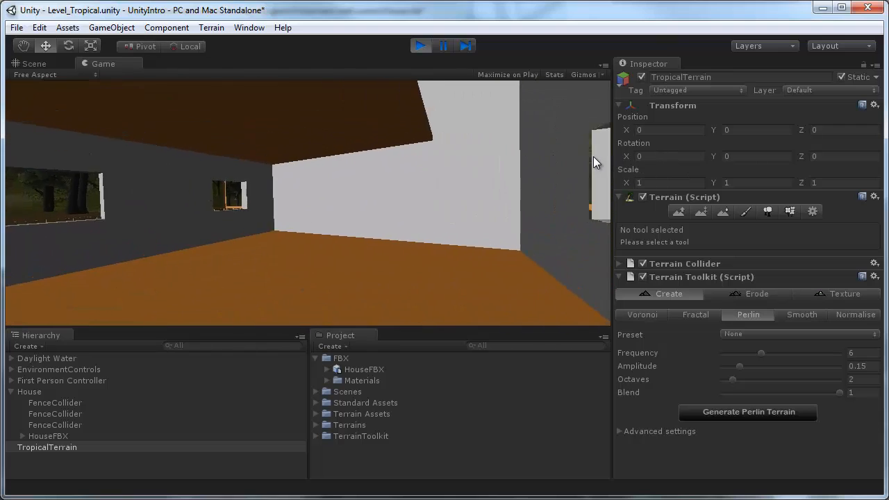
key("s")
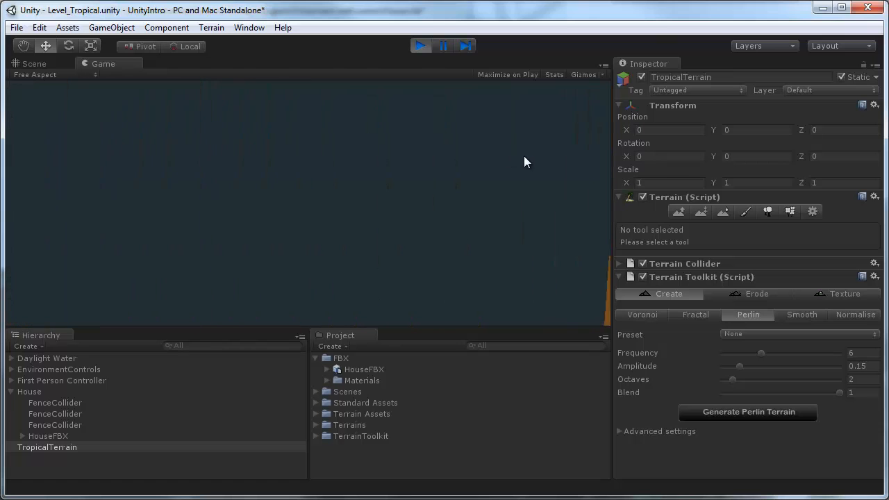
Step: Walk repeatedly against the house's side wall from the deck to test the wall collider
key("s")
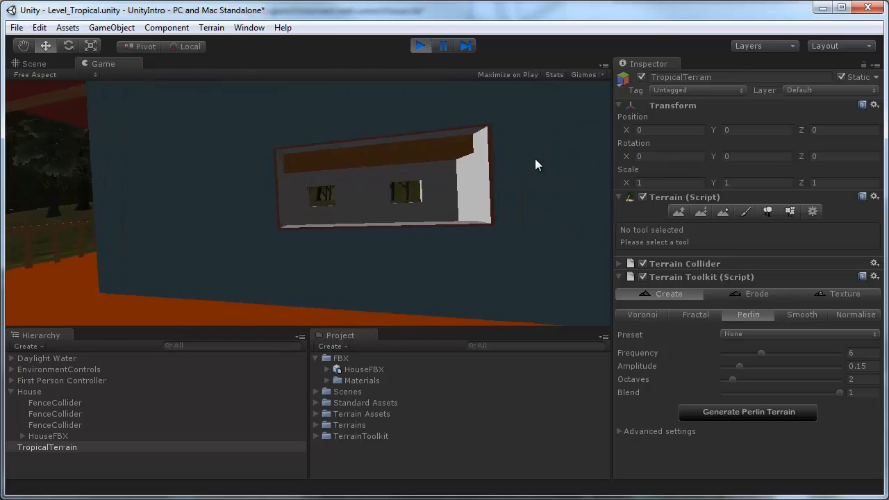
key("w")
key("s")
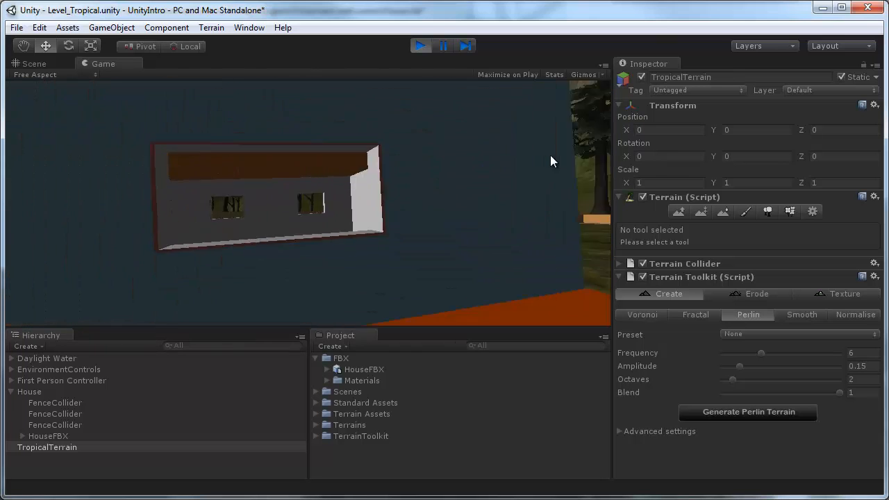
key("w")
key("s")
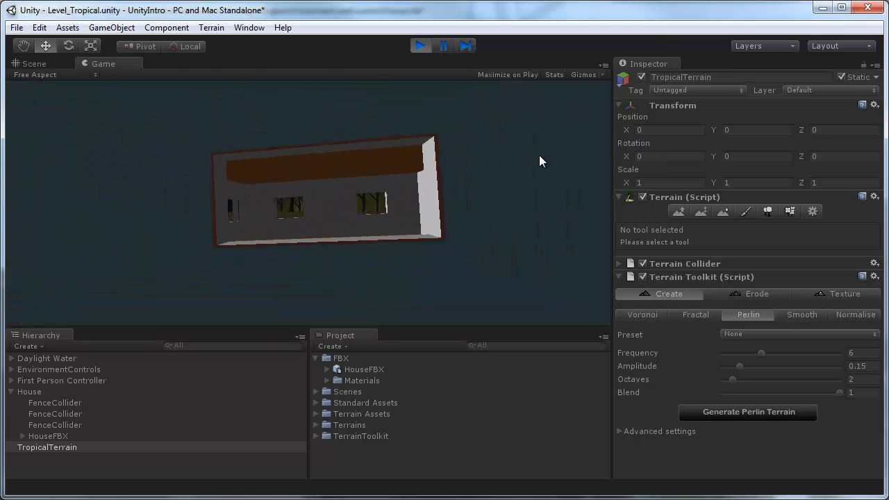
key("w")
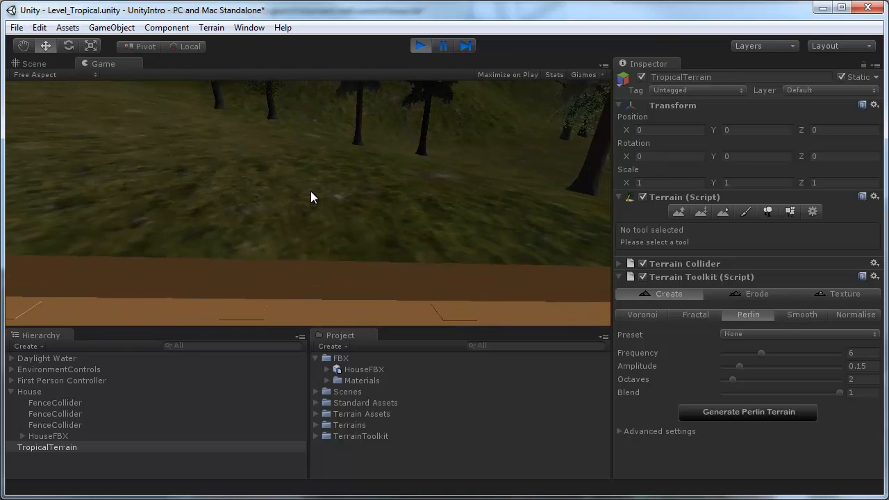
Step: Walk along the deck against the fence railing to test it from inside, and leave the deck
key("s")
key("w")
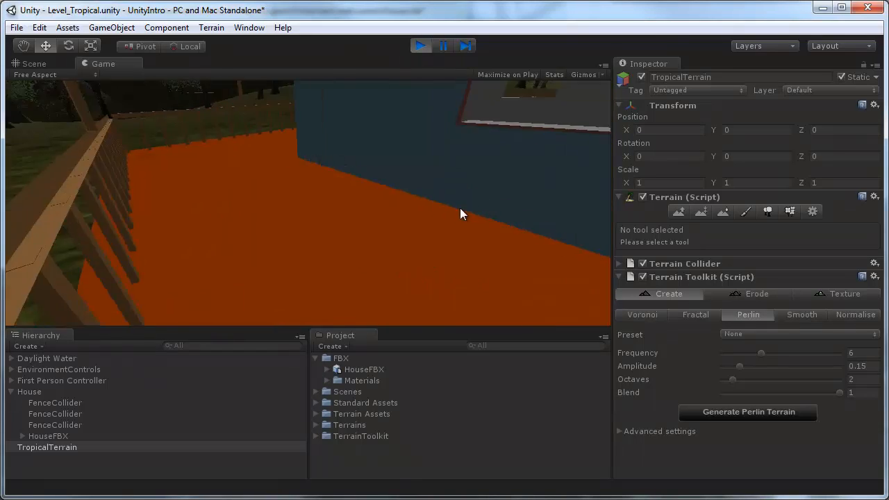
key("w")
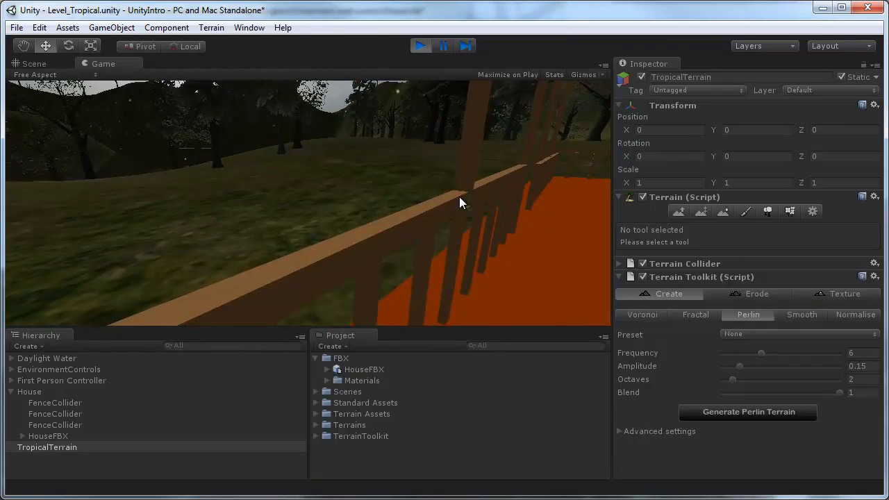
key("s")
key("w")
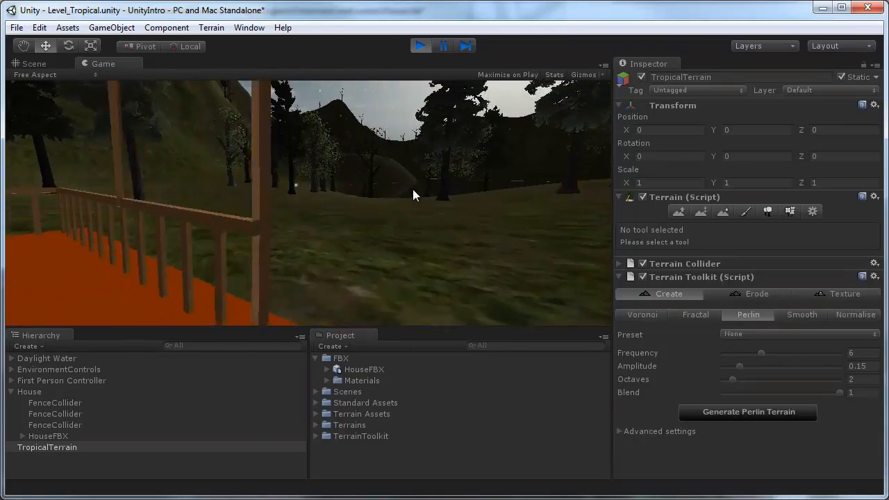
key("s")
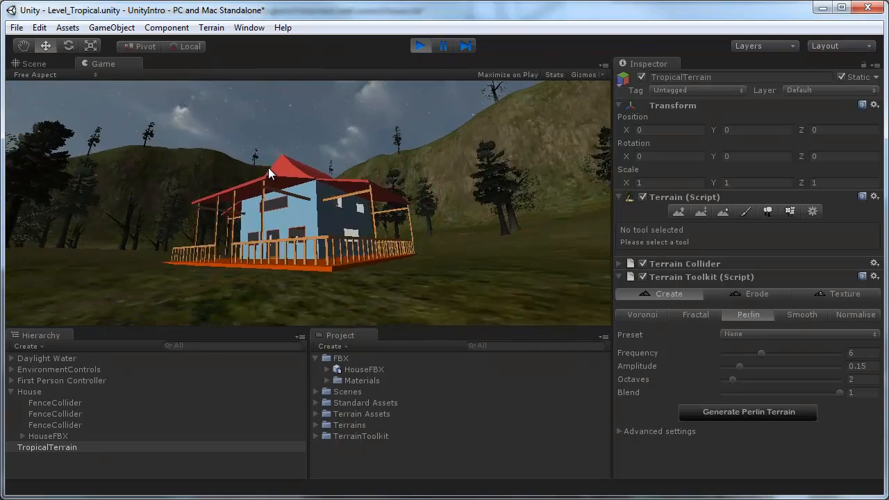
Step: Back away from the house to view it in its surroundings, and stop the play test
key("s")
key("a")
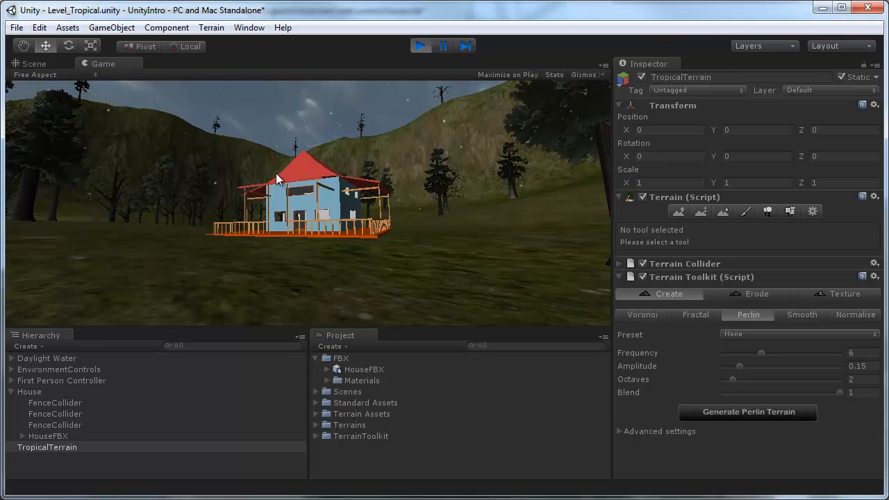
key("w")
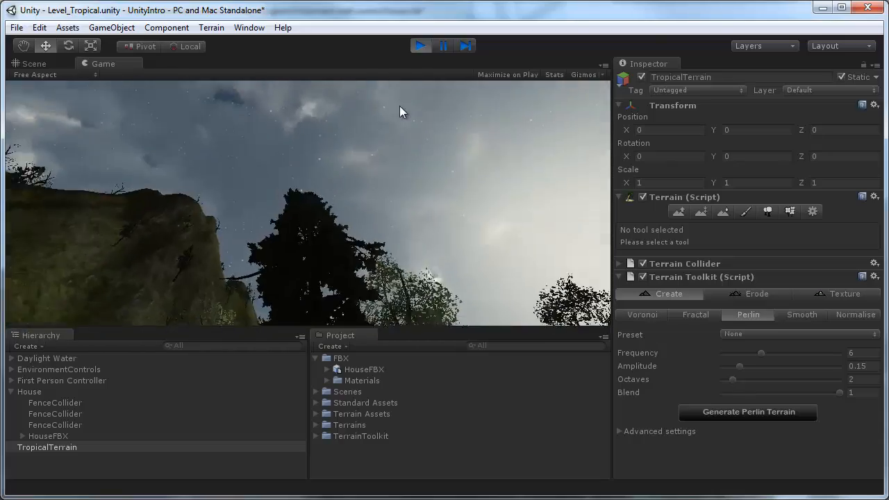
left_click(419, 46)
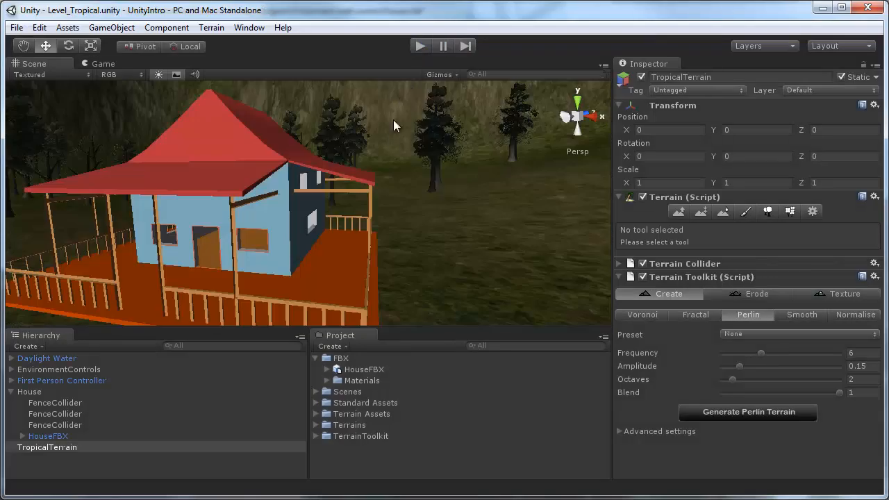
Step: Examine the house, surrounding trees and lake in the Scene view from several distances and angles
left_click_drag(330, 239, 251, 239, "alt")
scroll(498, 230, "down", 5)
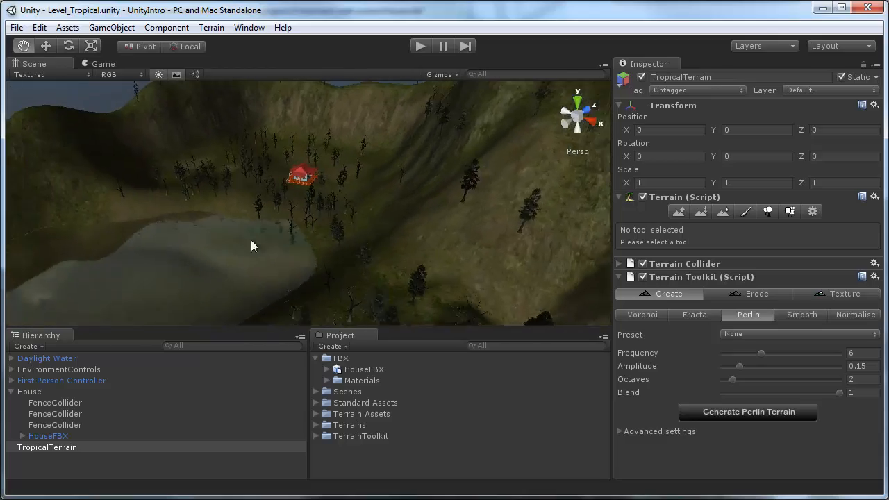
right_click_drag(250, 239, 313, 246, "alt")
left_click_drag(314, 246, 302, 197, "alt")
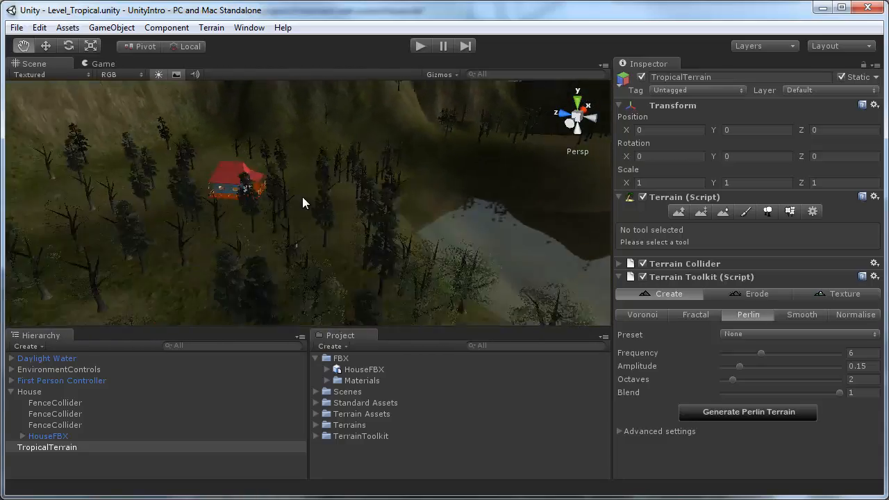
right_click_drag(302, 196, 331, 254, "alt")
mouse_move(331, 254)
left_mouse_down("alt")
mouse_move(358, 267)
mouse_move(328, 266)
left_mouse_up("alt")
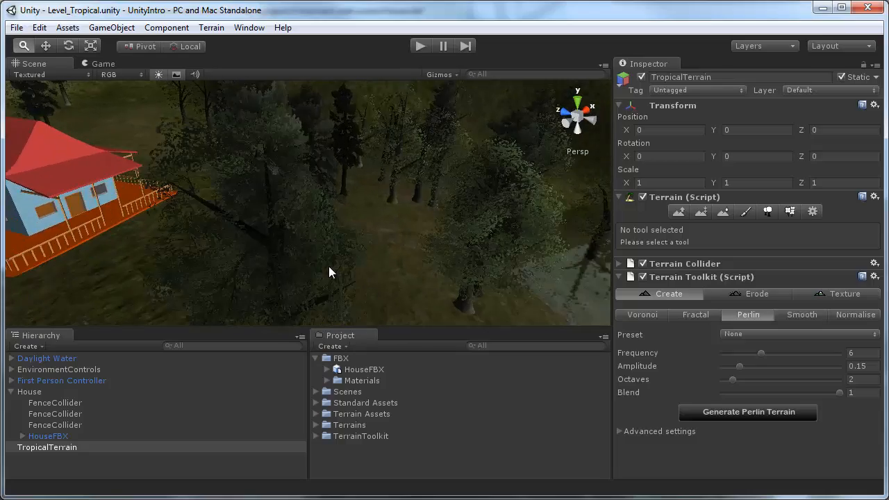
middle_click_drag(328, 266, 371, 260, "alt")
right_click_drag(371, 260, 443, 248, "alt")
middle_click_drag(443, 247, 417, 224, "alt")
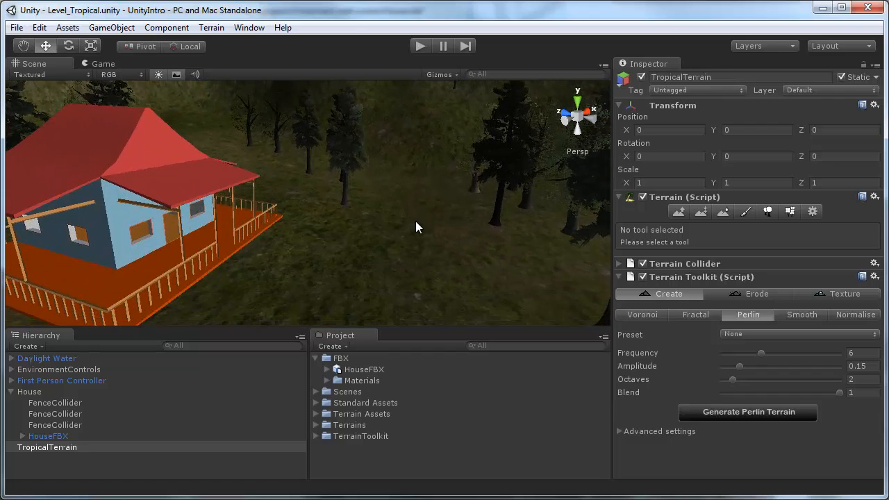